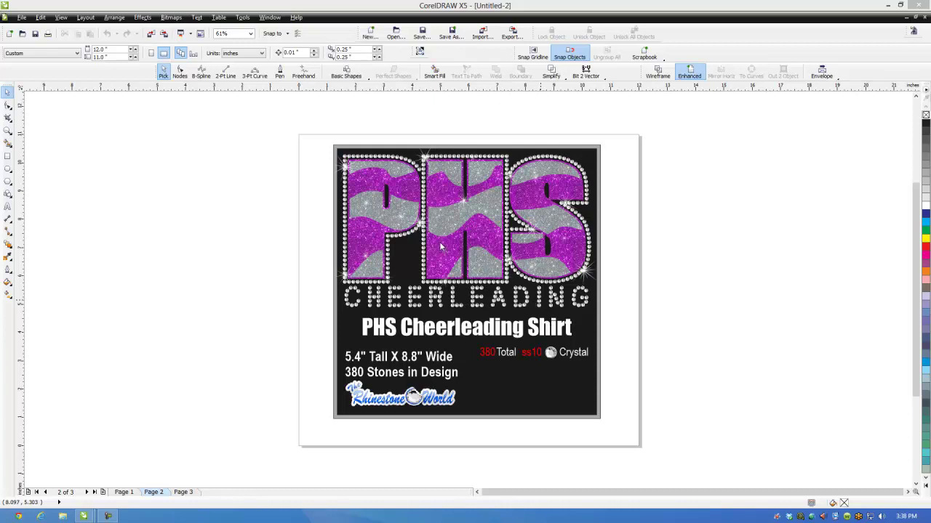
- Look over the finished PHS cheerleading design on page 2 and its shirt mock-up on page 3
{"action": "left_click", "coordinate": [180, 493]}
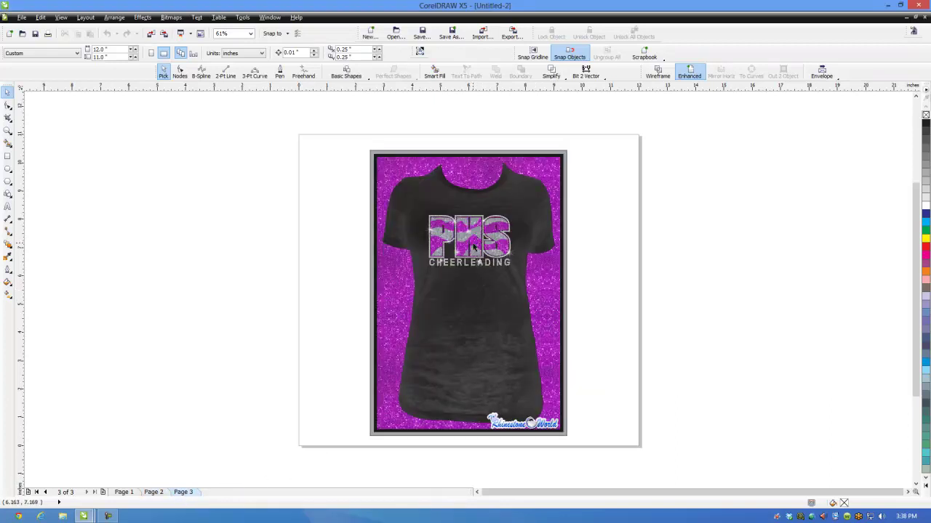
{"action": "left_click", "coordinate": [153, 492]}
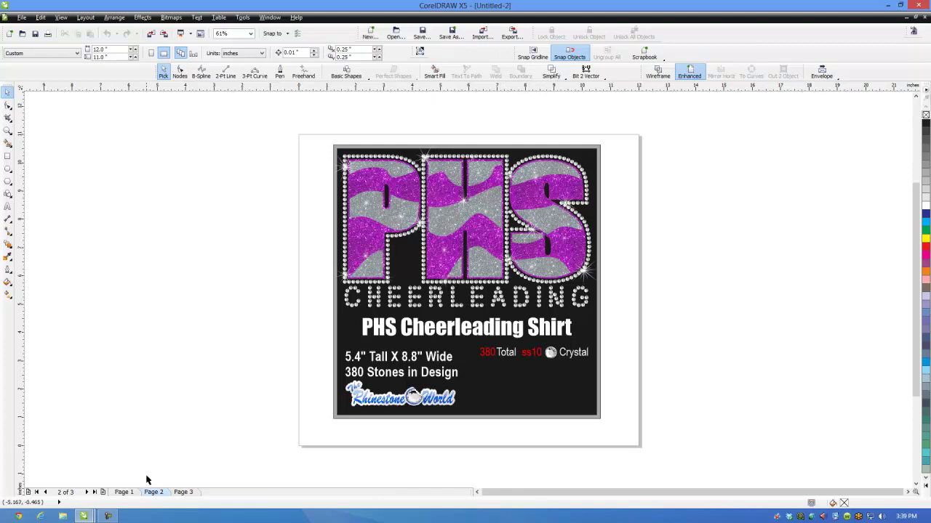
{"action": "left_click", "coordinate": [182, 492]}
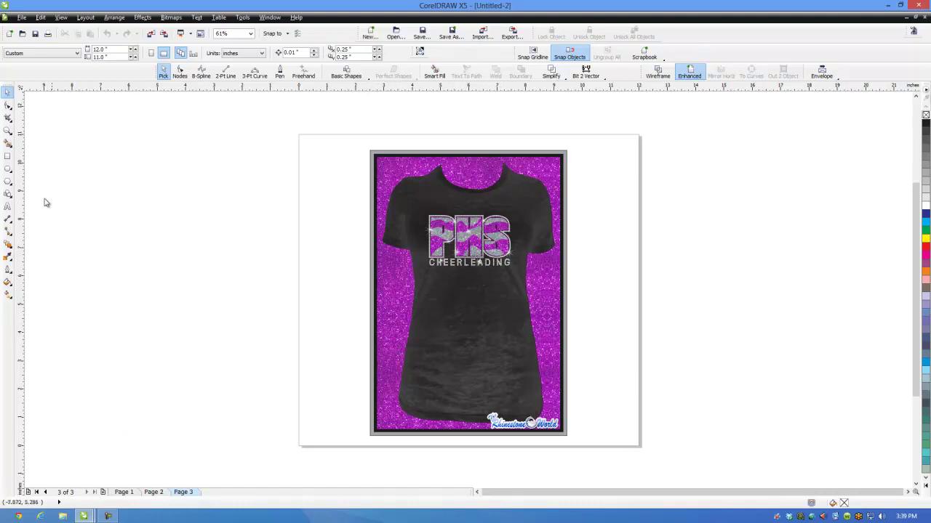
- Create a new blank document and open the TRW Stone Wizard, placing it beside the page
{"action": "left_click", "coordinate": [21, 18]}
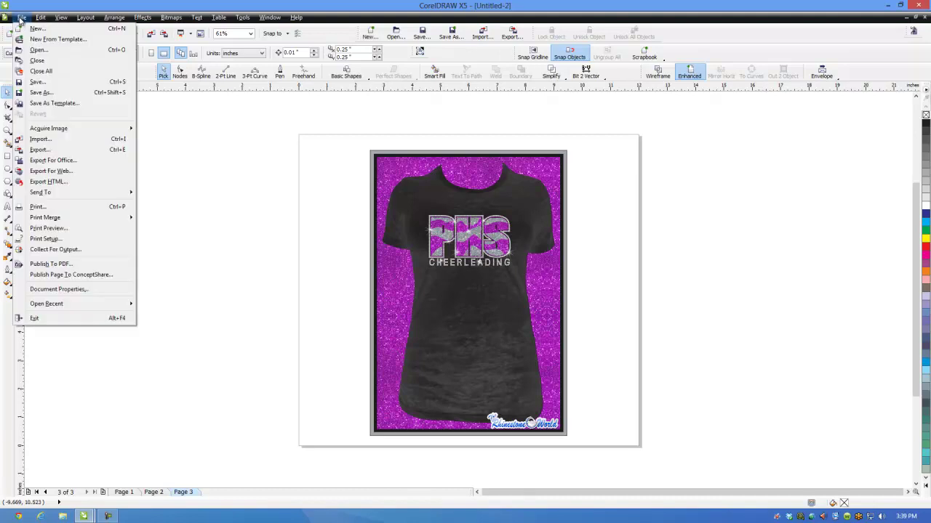
{"action": "left_click", "coordinate": [21, 18]}
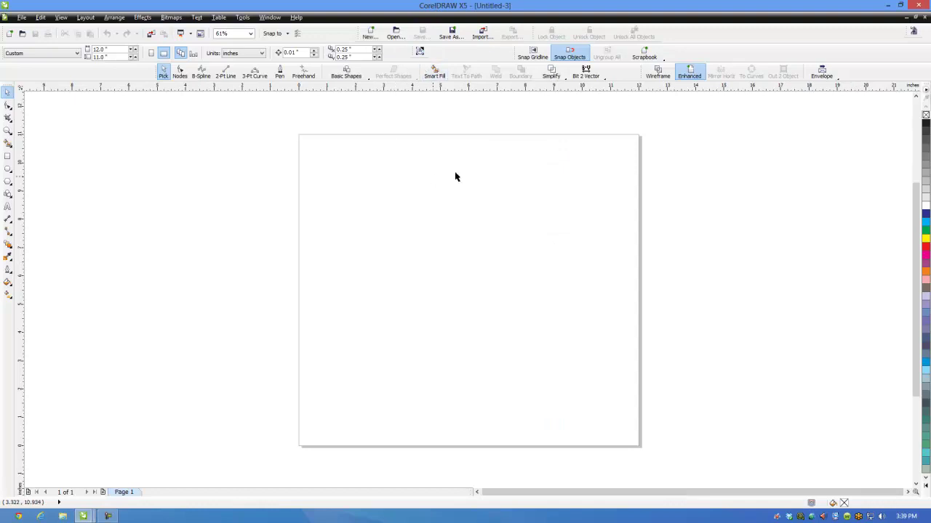
{"action": "left_click", "coordinate": [420, 51]}
{"action": "left_click", "coordinate": [420, 52]}
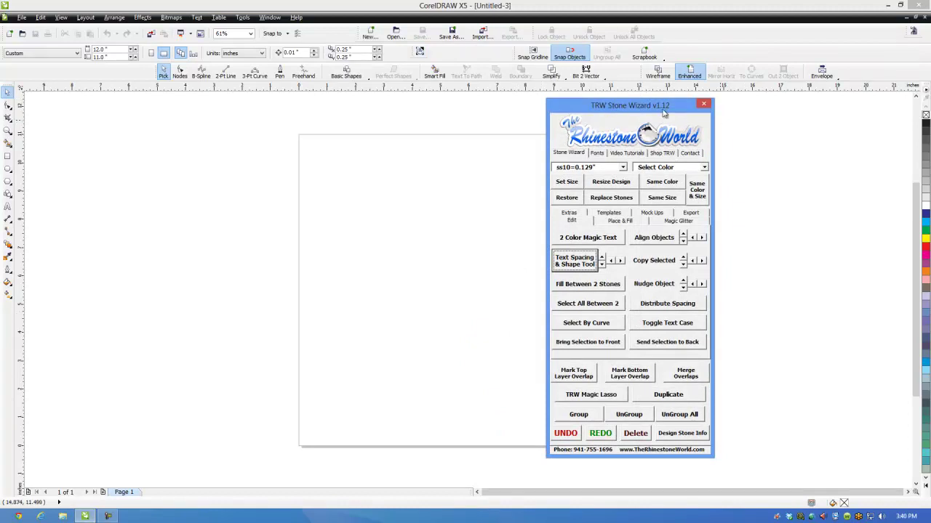
{"action": "left_click_drag", "start_coordinate": [665, 116], "coordinate": [829, 115]}
{"action": "left_click", "coordinate": [586, 222]}
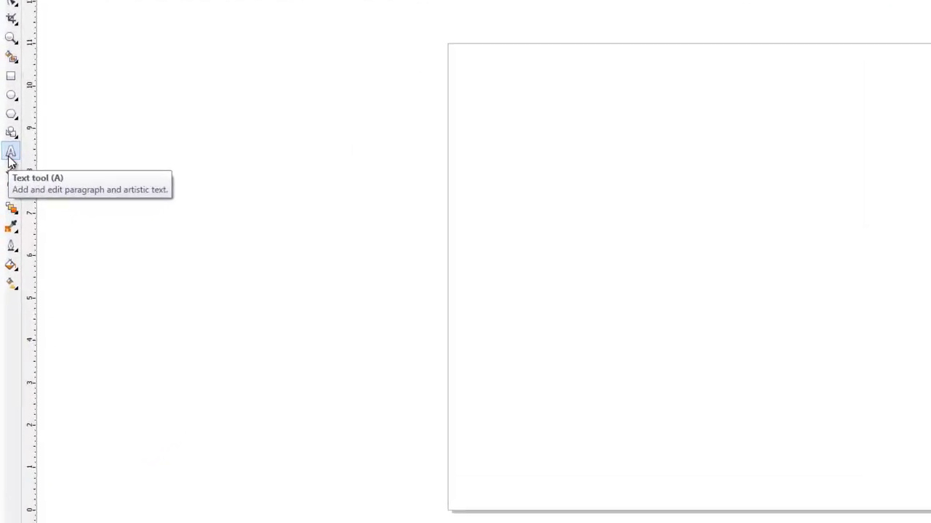
- Add the artistic text "phs", enlarge it to about 5 by 2.9 inches and position it near the page's middle
{"action": "left_click", "coordinate": [10, 154]}
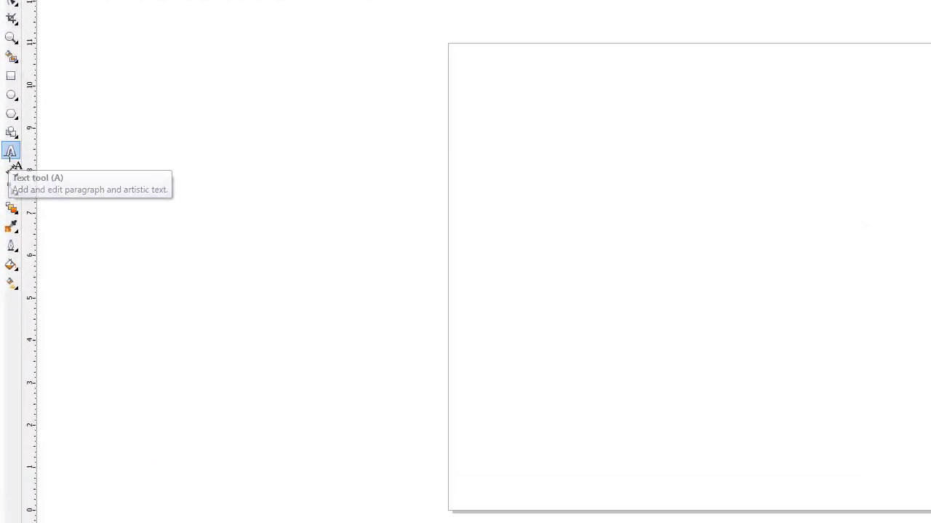
{"action": "left_click", "coordinate": [629, 209]}
{"action": "type", "text": "phs"}
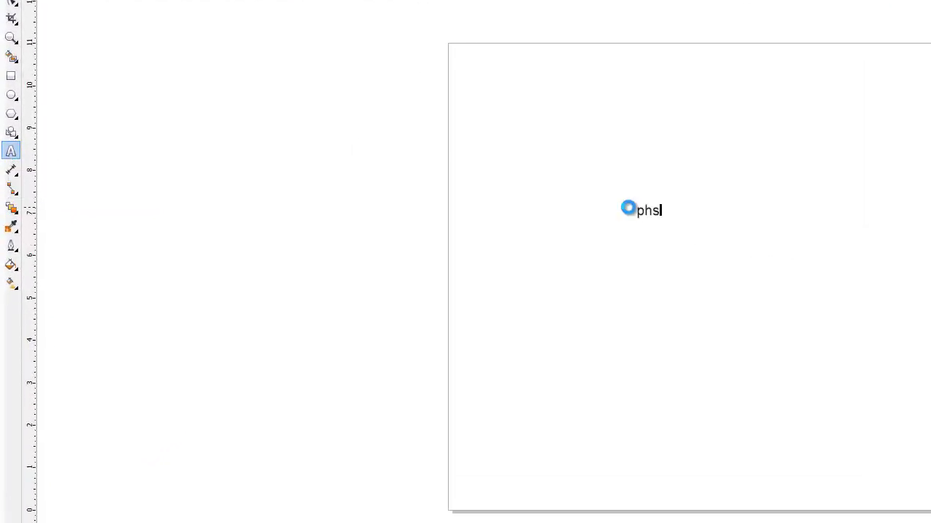
{"action": "key", "text": "ctrl+space"}
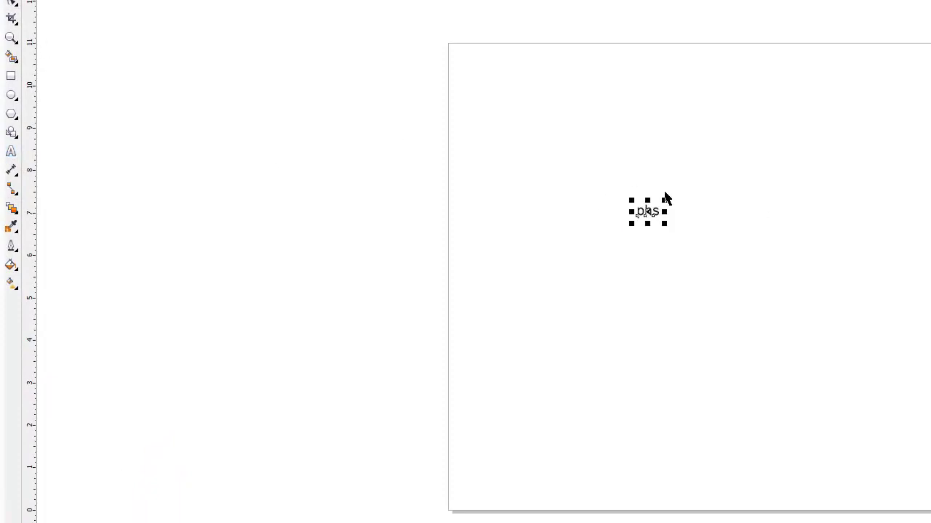
{"action": "left_click_drag", "start_coordinate": [665, 199], "coordinate": [843, 75]}
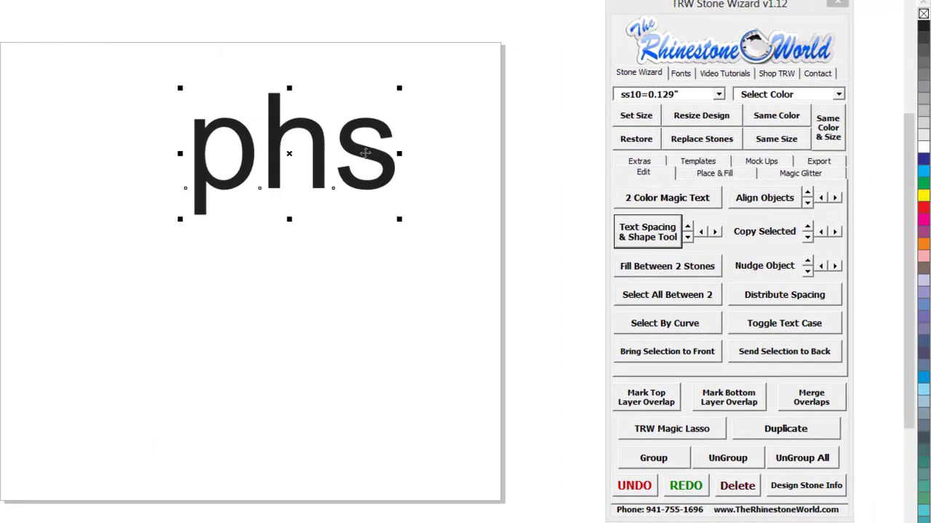
{"action": "left_click_drag", "start_coordinate": [583, 150], "coordinate": [566, 204]}
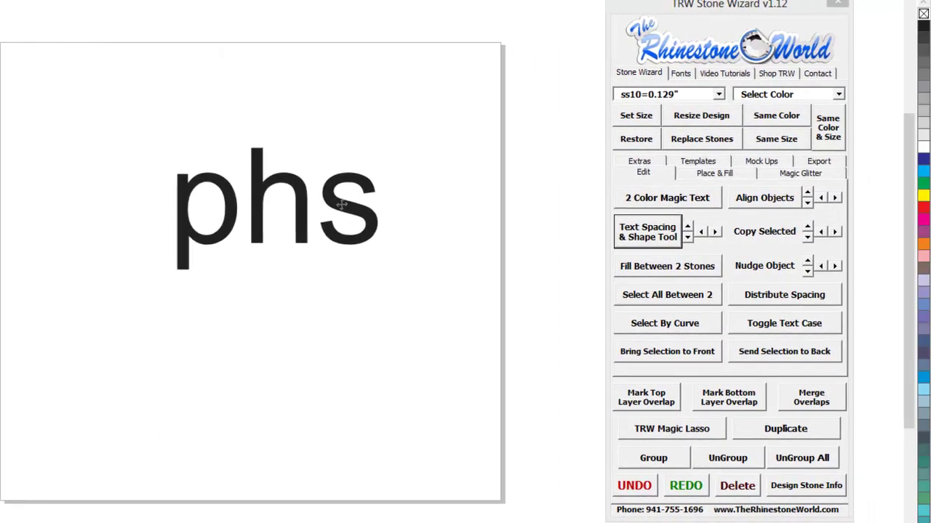
- Find the "trw" fonts in the Stone Wizard and apply TRW Zebra BoldHTV NB to the text
{"action": "left_click", "coordinate": [682, 73]}
{"action": "left_click", "coordinate": [673, 242]}
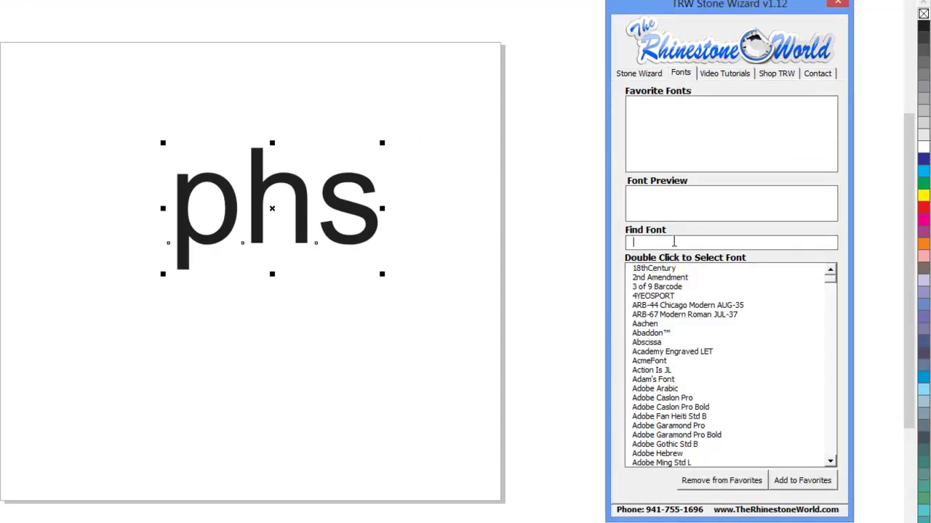
{"action": "type", "text": "trw"}
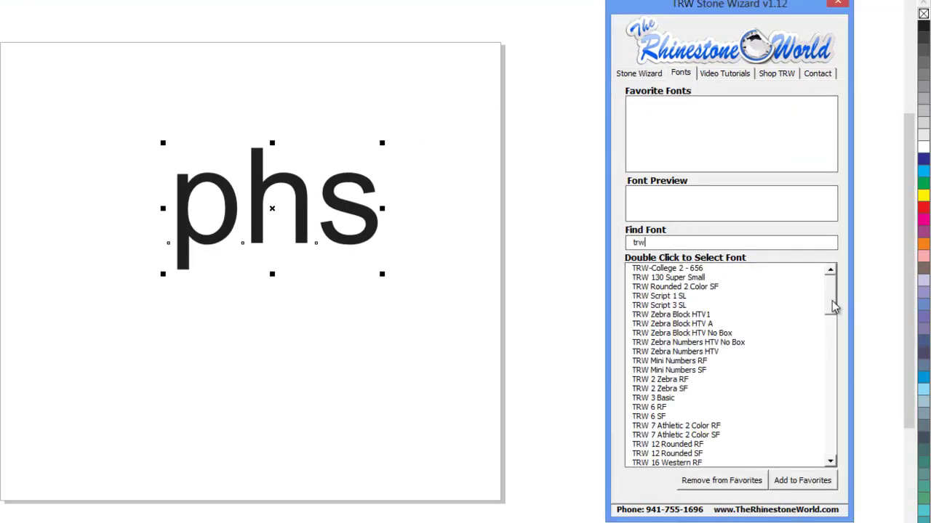
{"action": "left_click_drag", "start_coordinate": [832, 300], "coordinate": [852, 469]}
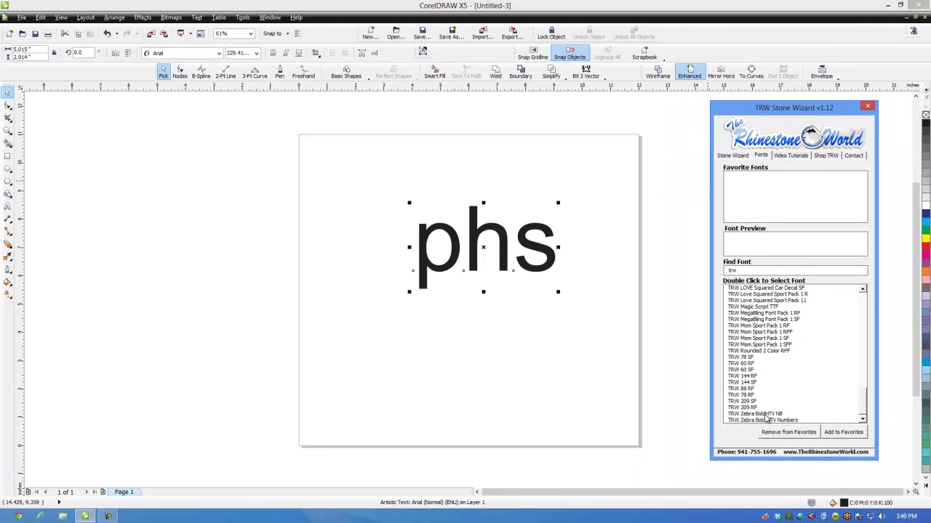
{"action": "double_click", "coordinate": [684, 453]}
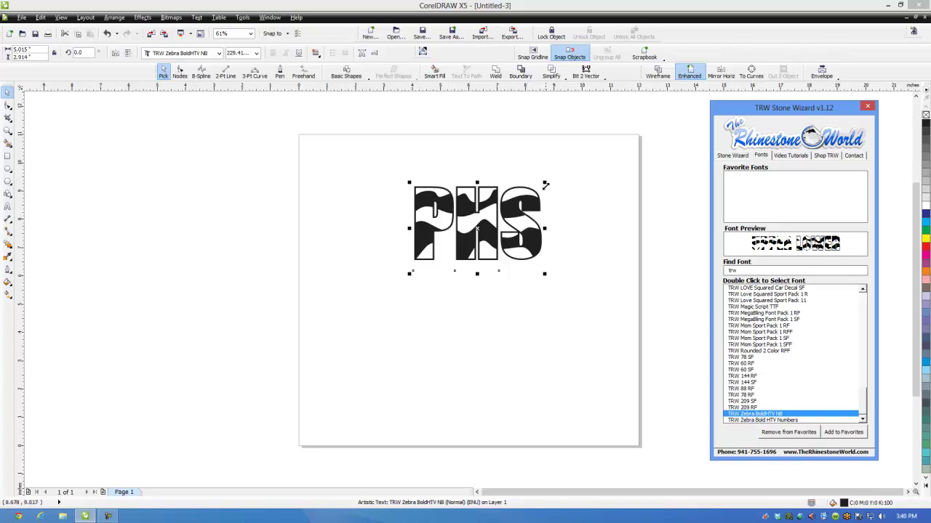
- Enlarge and widen the PHS lettering to about 8 by 4.8 inches and centre it on the page
{"action": "left_click_drag", "start_coordinate": [545, 186], "coordinate": [626, 131]}
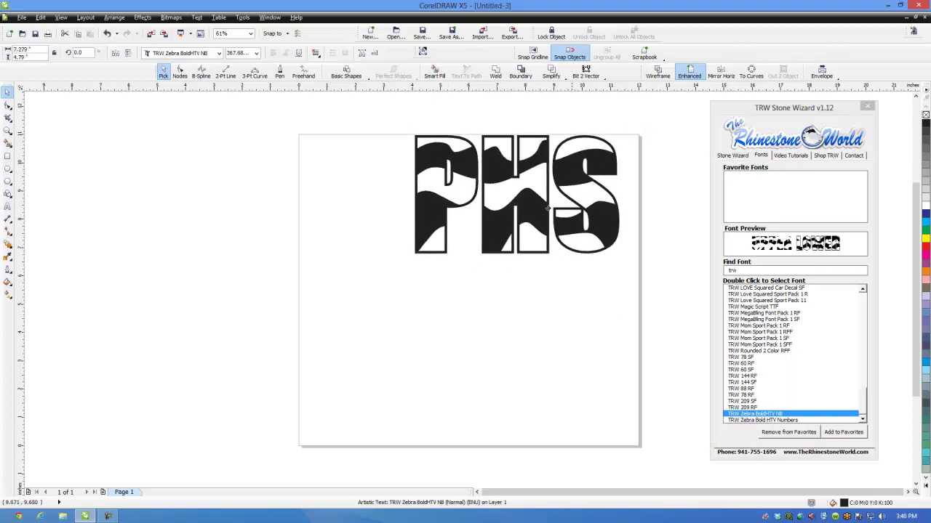
{"action": "left_click_drag", "start_coordinate": [547, 208], "coordinate": [486, 271]}
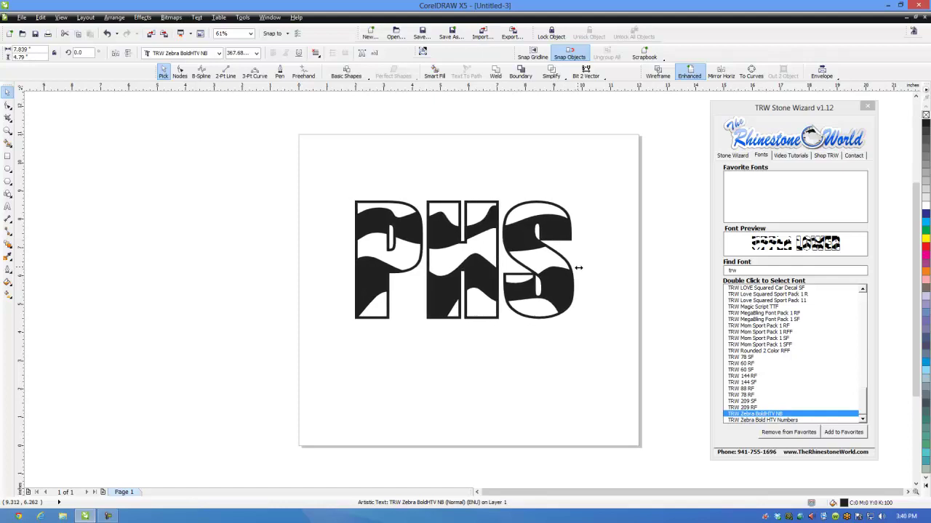
{"action": "left_click_drag", "start_coordinate": [578, 267], "coordinate": [583, 267]}
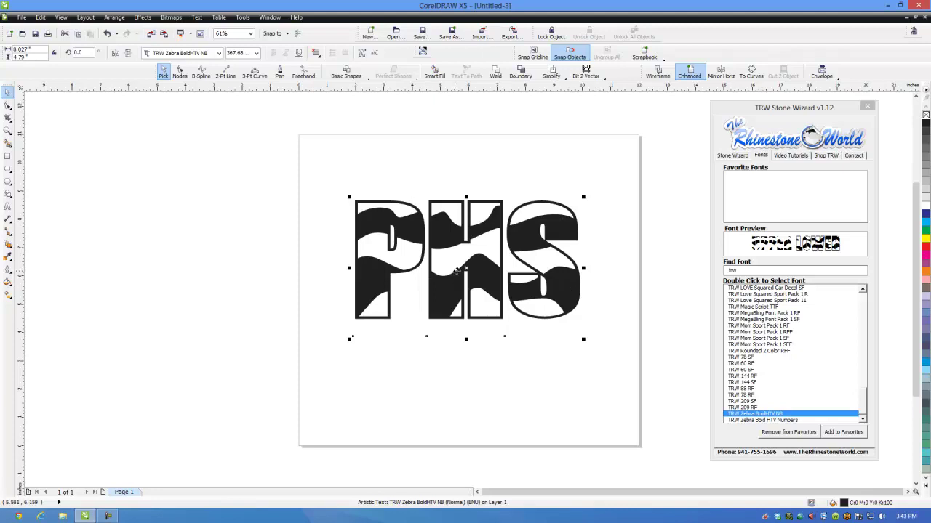
- Fill the PHS lettering with the Purple magic glitter pattern and deselect it
{"action": "left_click", "coordinate": [376, 226]}
{"action": "left_click", "coordinate": [738, 156]}
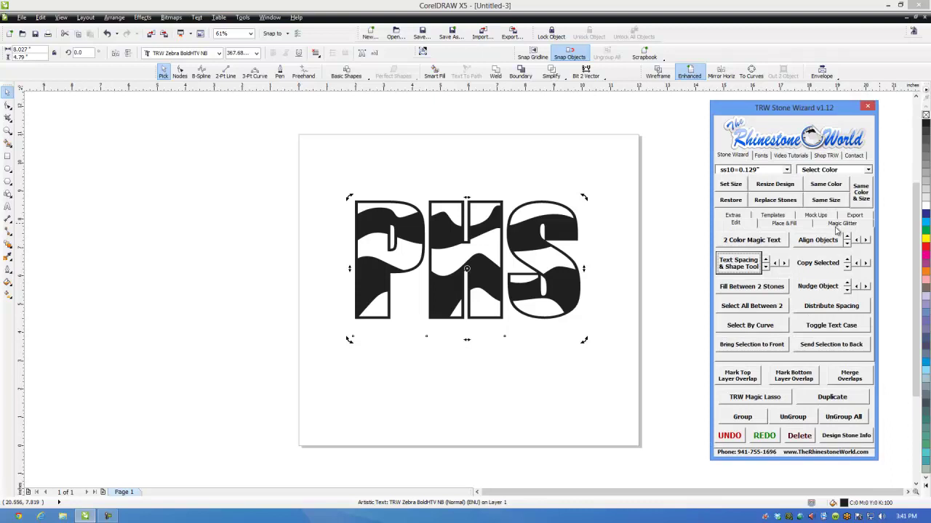
{"action": "left_click", "coordinate": [838, 225]}
{"action": "left_click", "coordinate": [834, 292]}
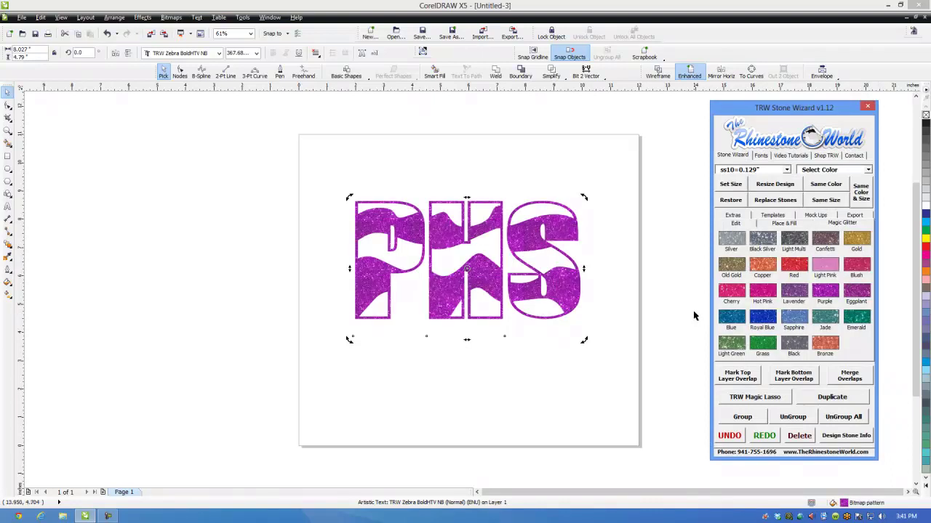
{"action": "left_click", "coordinate": [666, 303]}
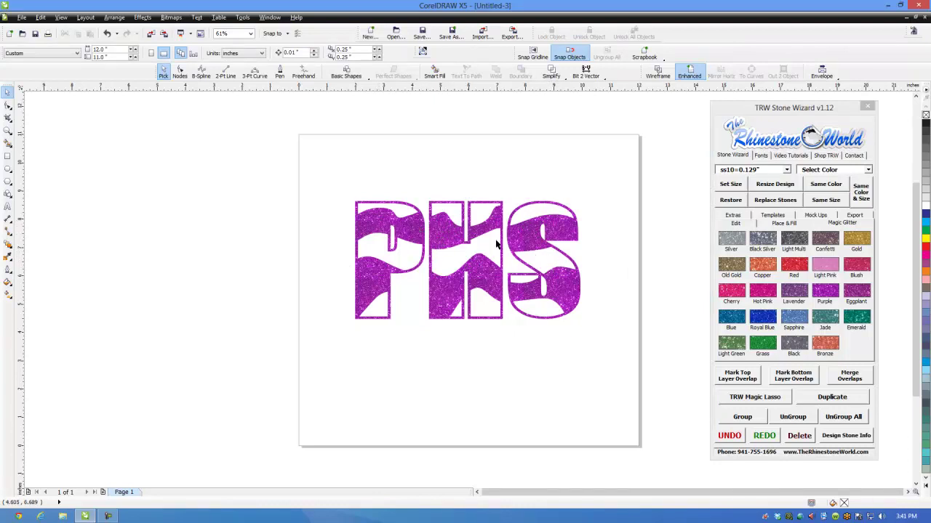
- Enlarge the PHS text to about 8.9 by 5.3 inches and create a basic women's T-shirt mock-up from it
{"action": "left_click", "coordinate": [818, 216]}
{"action": "left_click", "coordinate": [834, 294]}
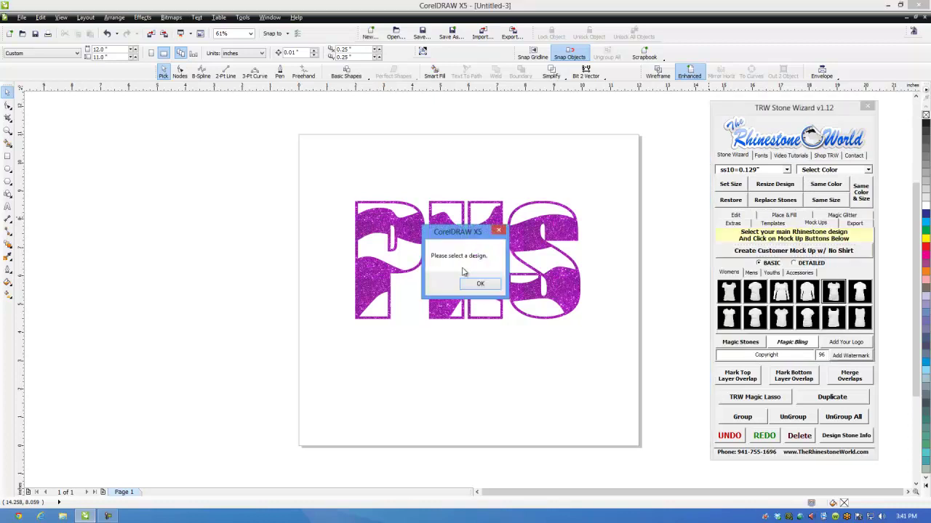
{"action": "left_click", "coordinate": [484, 288]}
{"action": "left_click", "coordinate": [563, 265]}
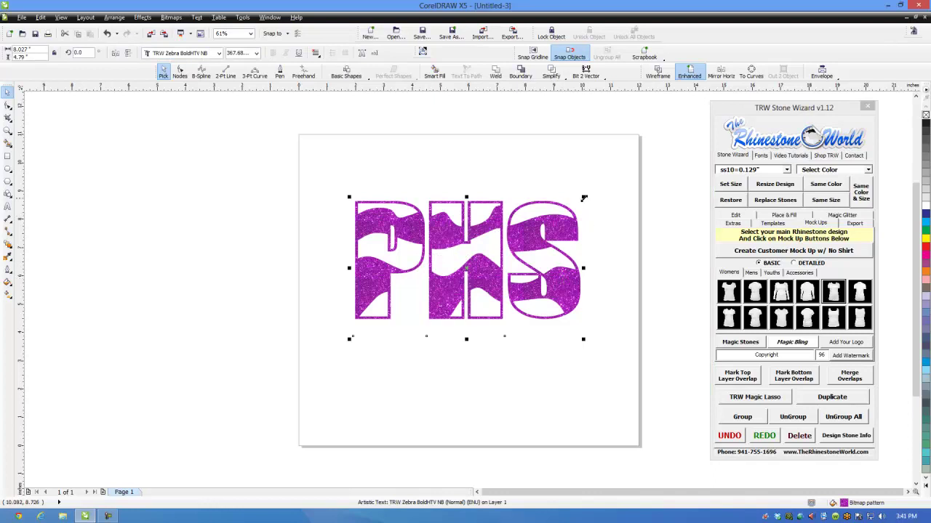
{"action": "left_click_drag", "start_coordinate": [583, 196], "coordinate": [609, 181]}
{"action": "left_click_drag", "start_coordinate": [597, 296], "coordinate": [583, 298]}
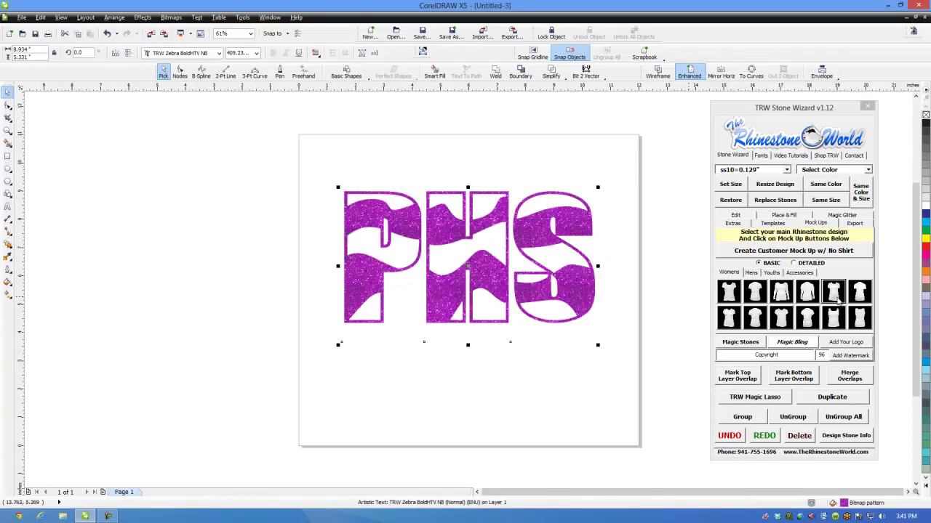
{"action": "left_click", "coordinate": [838, 298]}
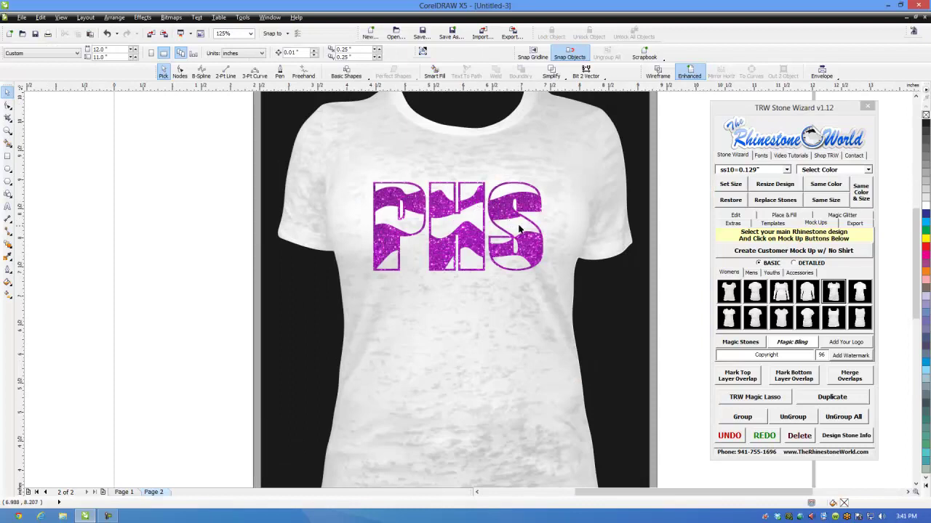
{"action": "scroll", "coordinate": [418, 241], "scroll_direction": "down", "scroll_amount": 1}
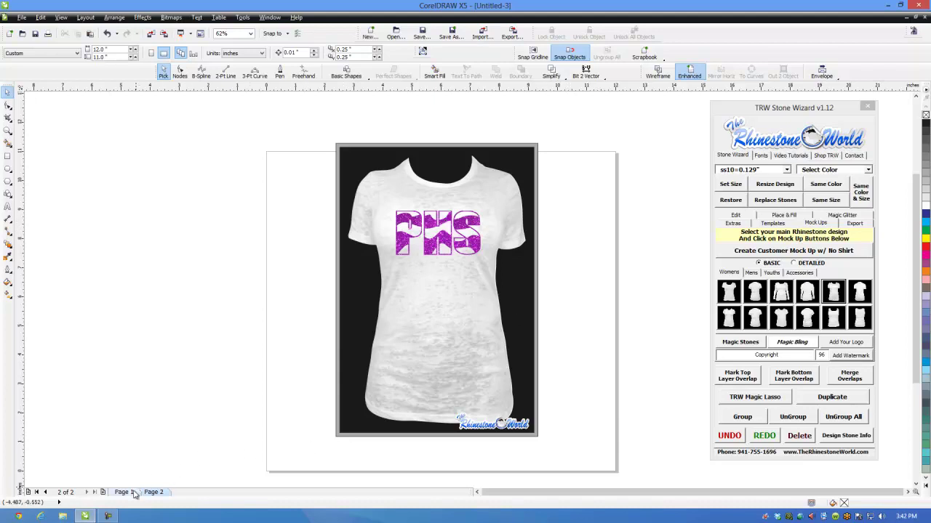
- Shift the T-shirt mock-up group slightly downward on page 2
{"action": "scroll", "coordinate": [335, 416], "scroll_direction": "down", "scroll_amount": 1}
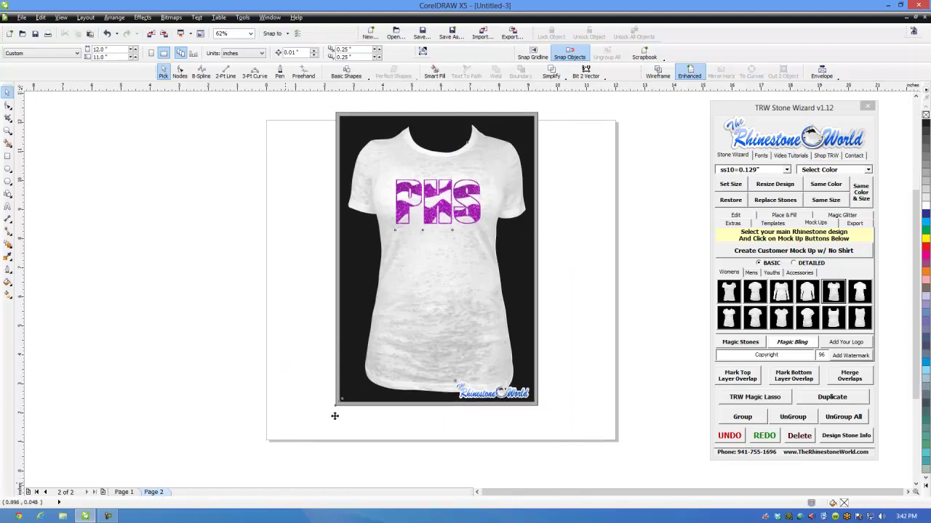
{"action": "left_click", "coordinate": [427, 318]}
{"action": "left_click_drag", "start_coordinate": [427, 317], "coordinate": [430, 323]}
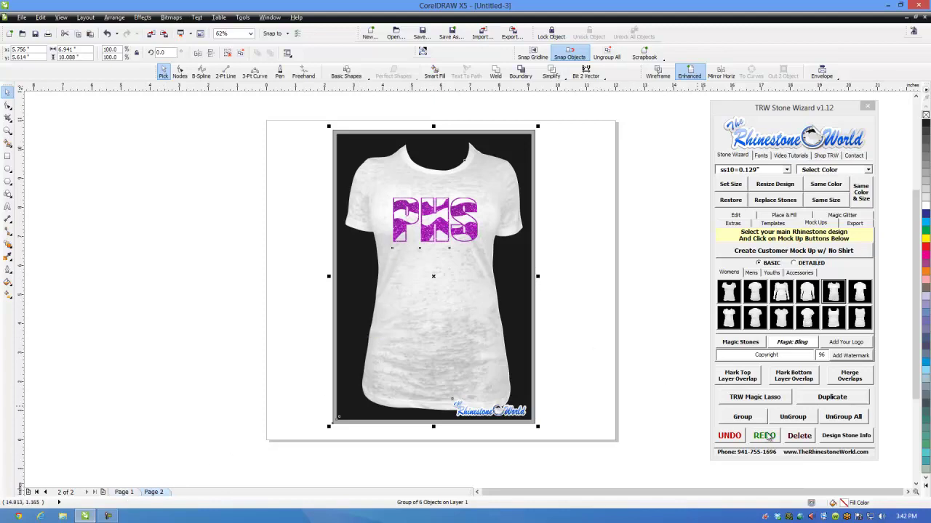
- Return to page 1 and apply 2 Color Magic Text to the purple PHS lettering
{"action": "left_click", "coordinate": [128, 493]}
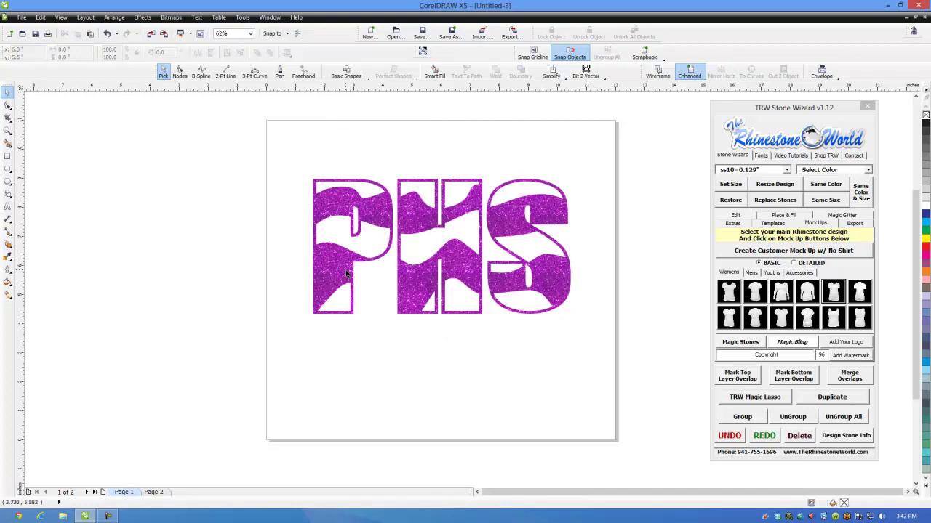
{"action": "left_click", "coordinate": [471, 337]}
{"action": "left_click", "coordinate": [539, 269]}
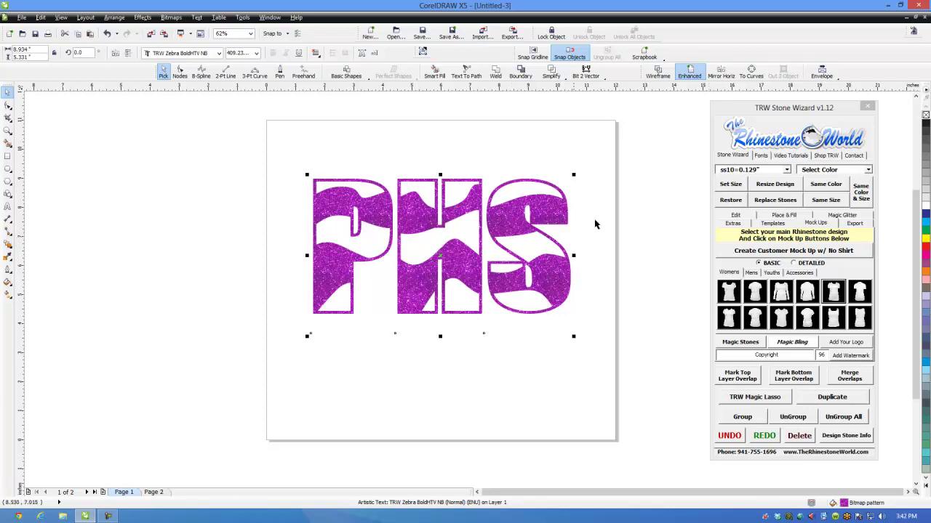
{"action": "left_click", "coordinate": [735, 216]}
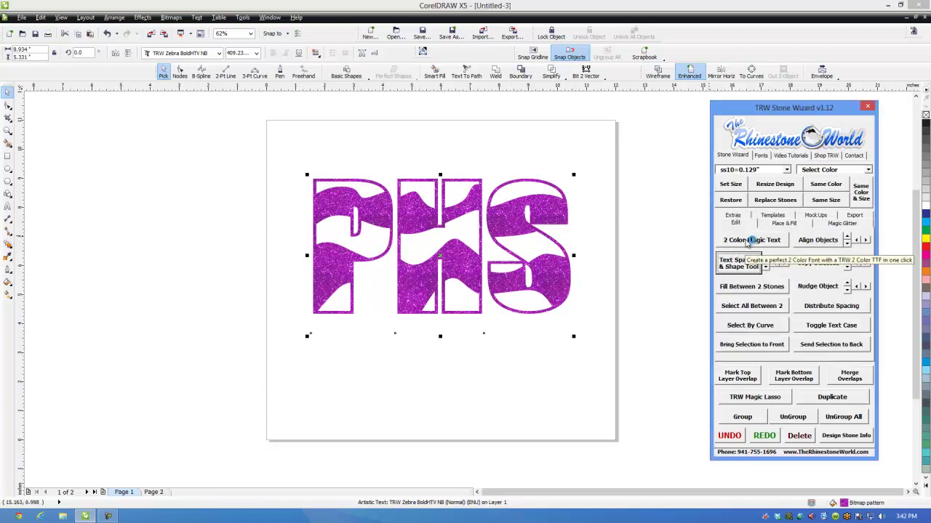
{"action": "left_click", "coordinate": [749, 242]}
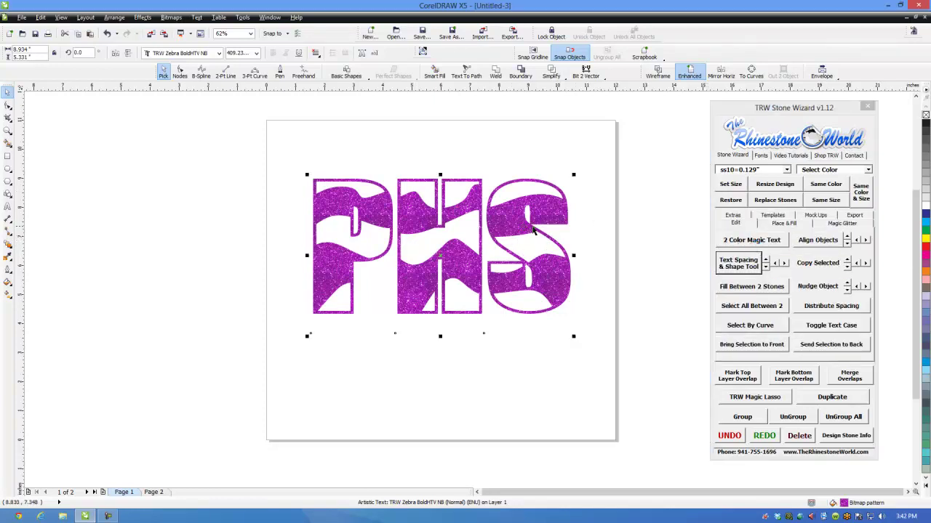
{"action": "left_click", "coordinate": [746, 239]}
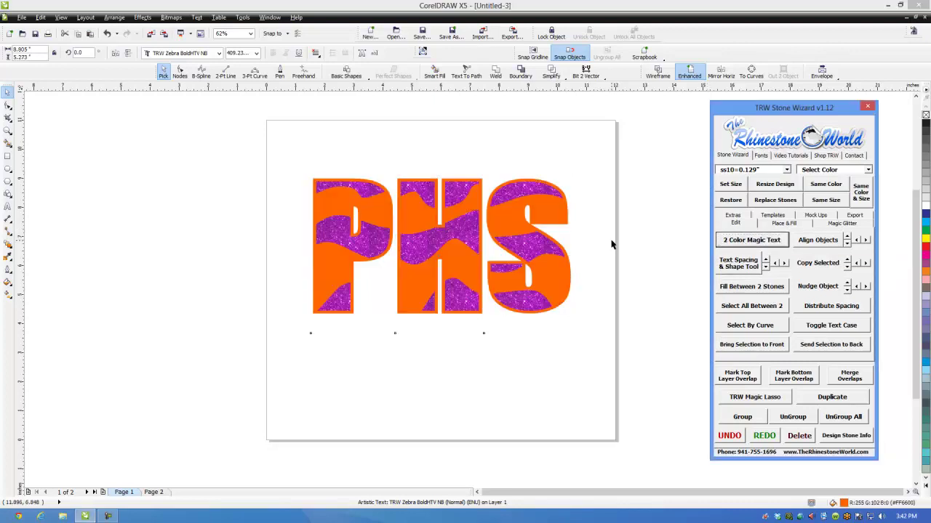
{"action": "left_click", "coordinate": [520, 158]}
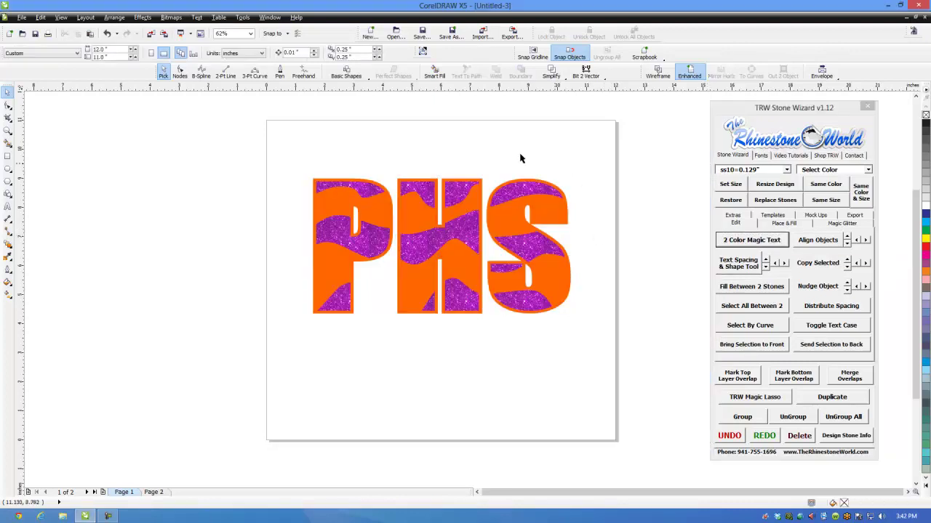
- Fill the orange layer of the PHS lettering with the Silver magic glitter pattern and deselect it
{"action": "left_click", "coordinate": [513, 223]}
{"action": "left_click", "coordinate": [842, 223]}
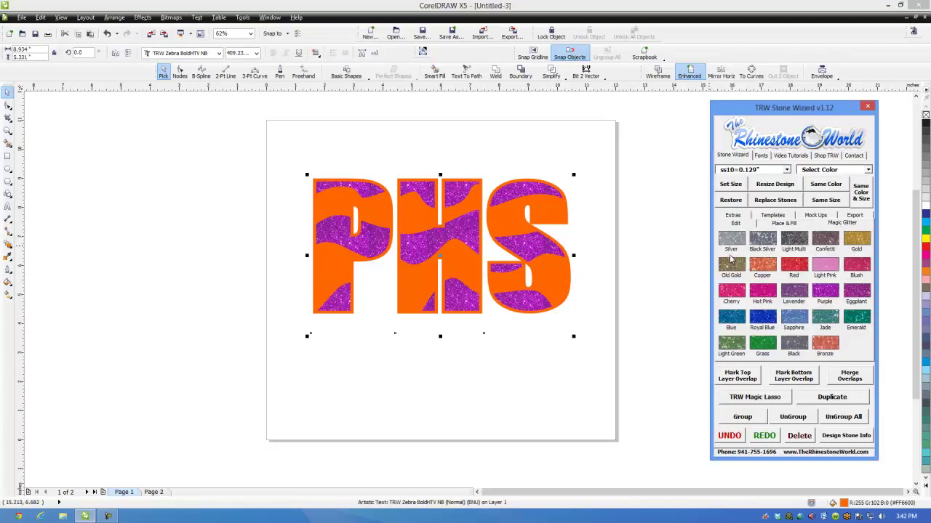
{"action": "left_click", "coordinate": [724, 247]}
{"action": "left_click", "coordinate": [634, 247]}
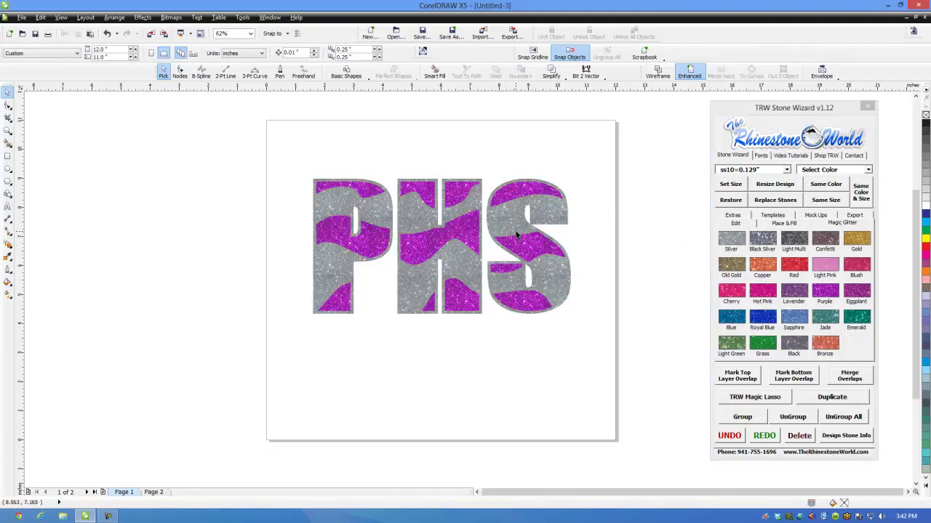
- Pull the silver and purple PHS layers apart, and undo the moves so they overlap as before
{"action": "left_click_drag", "start_coordinate": [521, 221], "coordinate": [557, 275]}
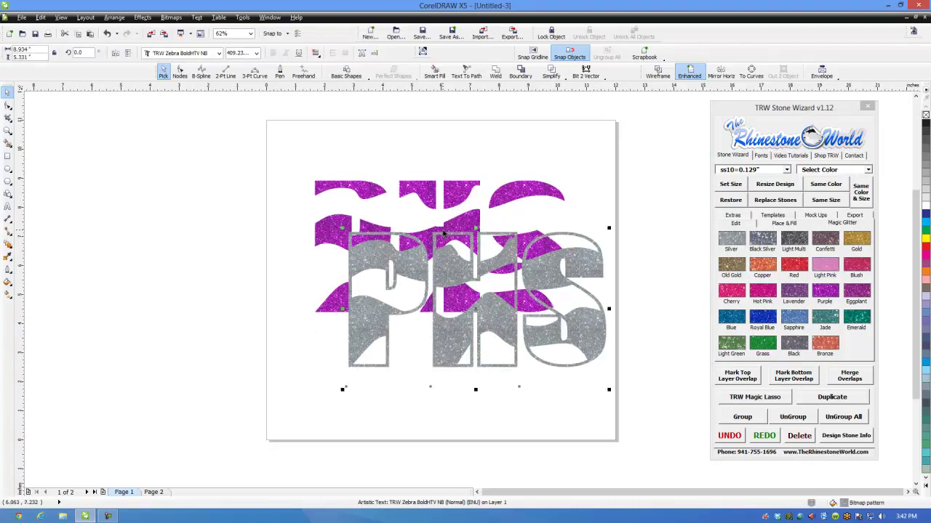
{"action": "left_click_drag", "start_coordinate": [458, 266], "coordinate": [493, 259]}
{"action": "left_click_drag", "start_coordinate": [459, 196], "coordinate": [423, 207]}
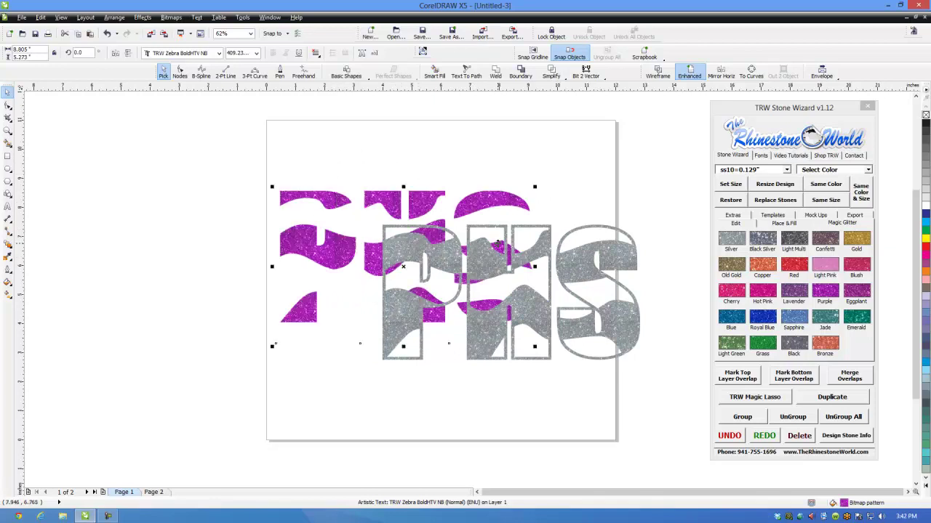
{"action": "key", "text": "ctrl+z"}
{"action": "key", "text": "ctrl+z"}
{"action": "key", "text": "ctrl+z"}
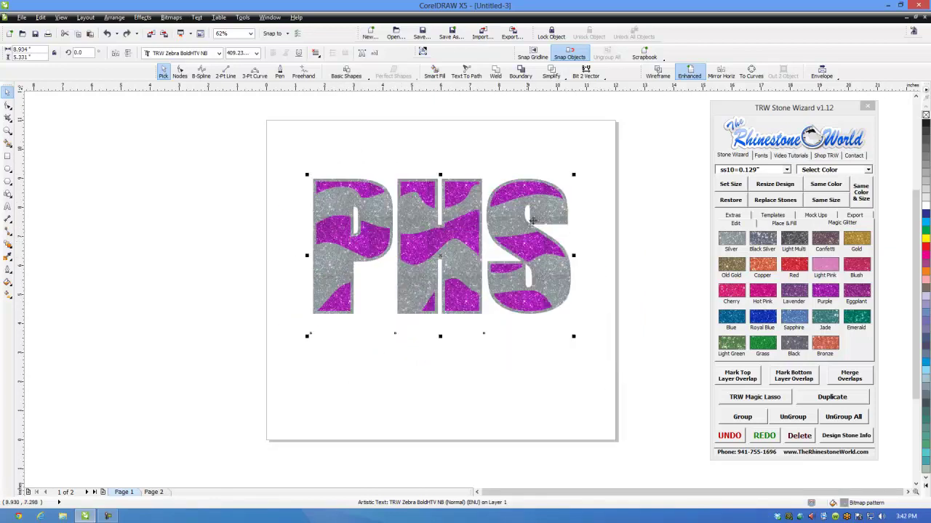
{"action": "left_click", "coordinate": [573, 243]}
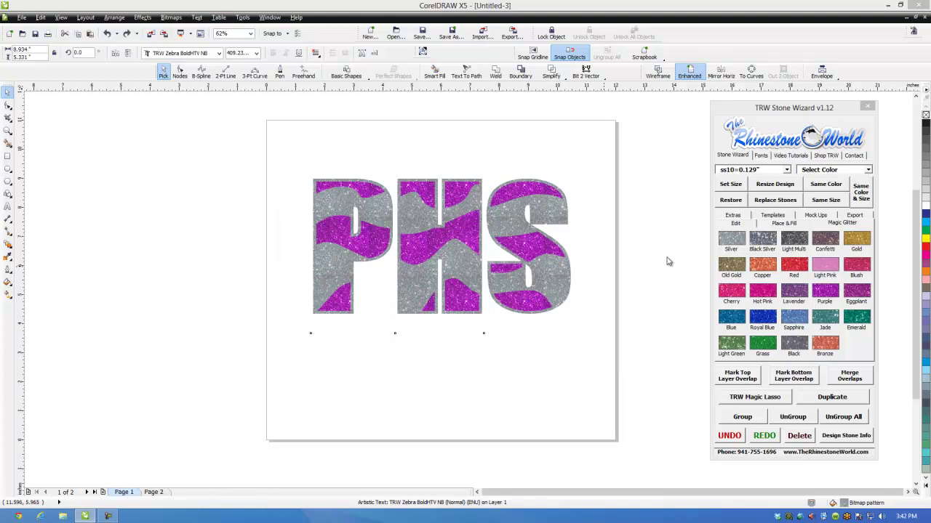
{"action": "left_click", "coordinate": [589, 248]}
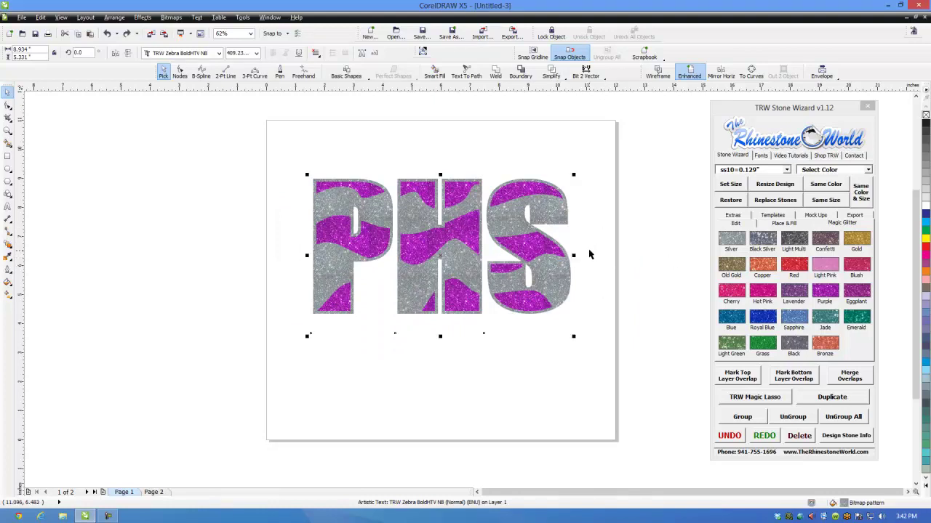
{"action": "left_click", "coordinate": [589, 254]}
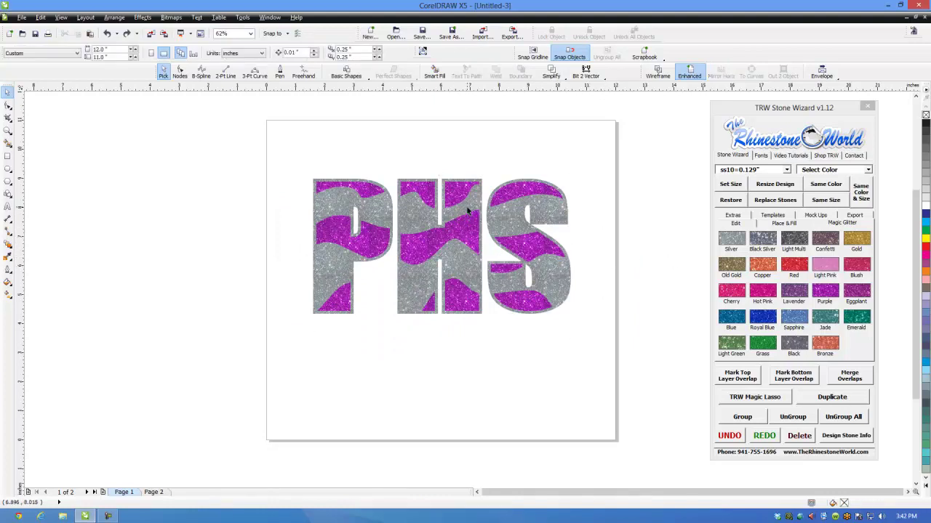
- Widen the letter spacing of both PHS layers to about 9.06 inches overall and reduce their height to about 5.08 inches
{"action": "left_click_drag", "start_coordinate": [602, 138], "coordinate": [181, 411]}
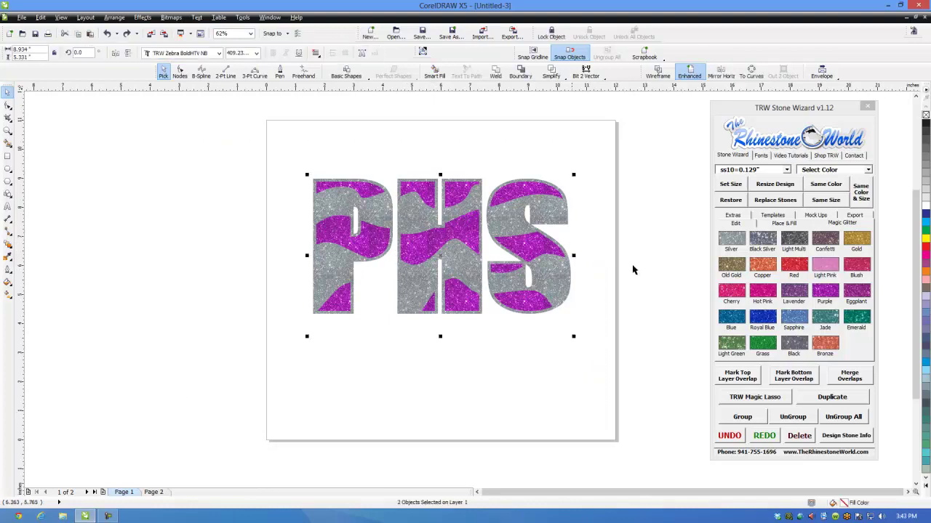
{"action": "left_click", "coordinate": [735, 223]}
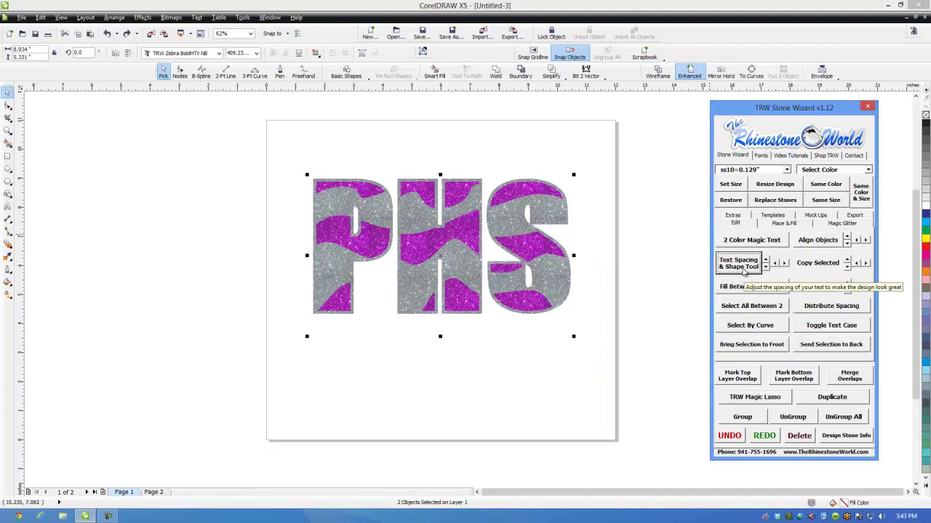
{"action": "left_click", "coordinate": [785, 263]}
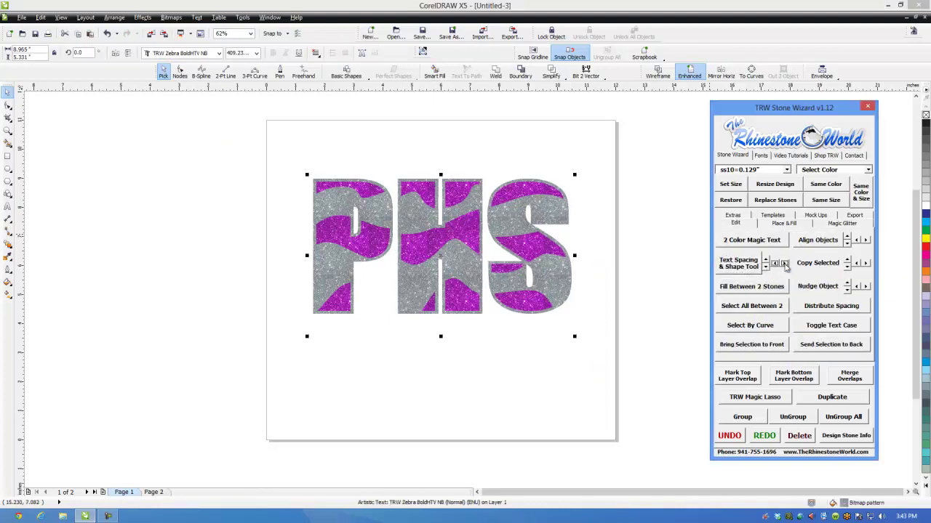
{"action": "left_click", "coordinate": [785, 263]}
{"action": "left_click", "coordinate": [784, 263]}
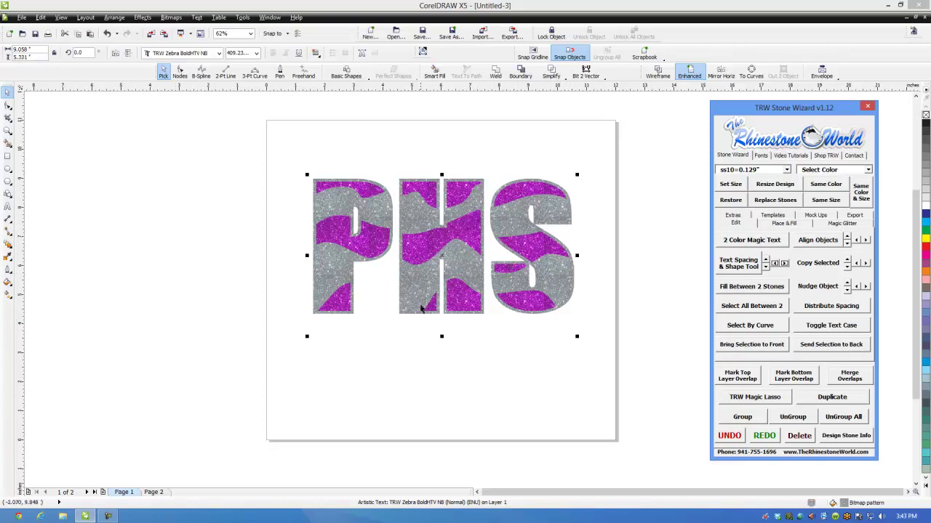
{"action": "left_click_drag", "start_coordinate": [442, 336], "coordinate": [443, 328]}
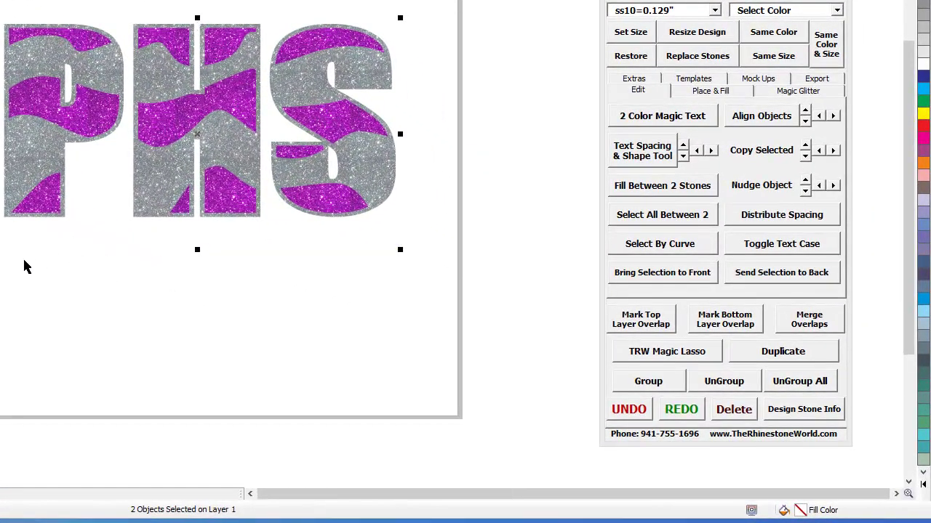
{"action": "left_click", "coordinate": [351, 309]}
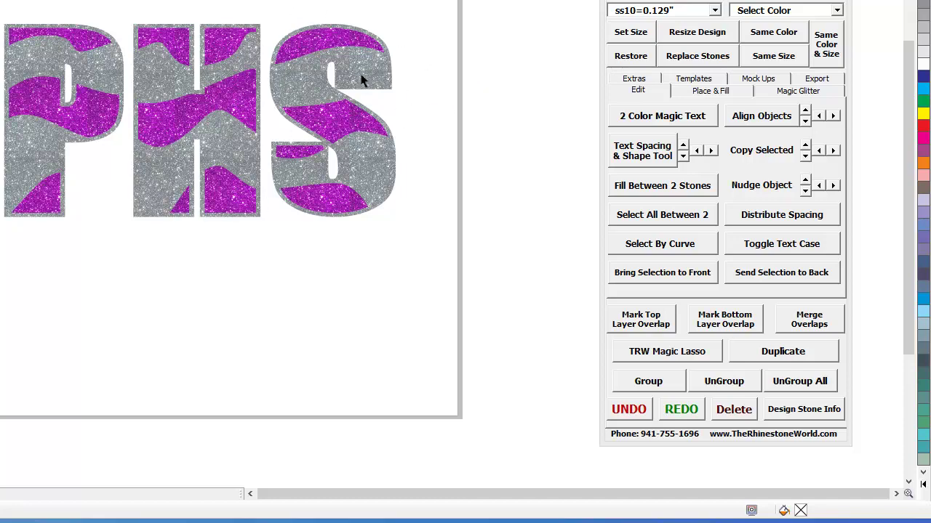
- Create a Boundary outline around the silver PHS text, and undo a trial move of that outline
{"action": "left_click", "coordinate": [384, 66]}
{"action": "left_click_drag", "start_coordinate": [357, 75], "coordinate": [443, 45]}
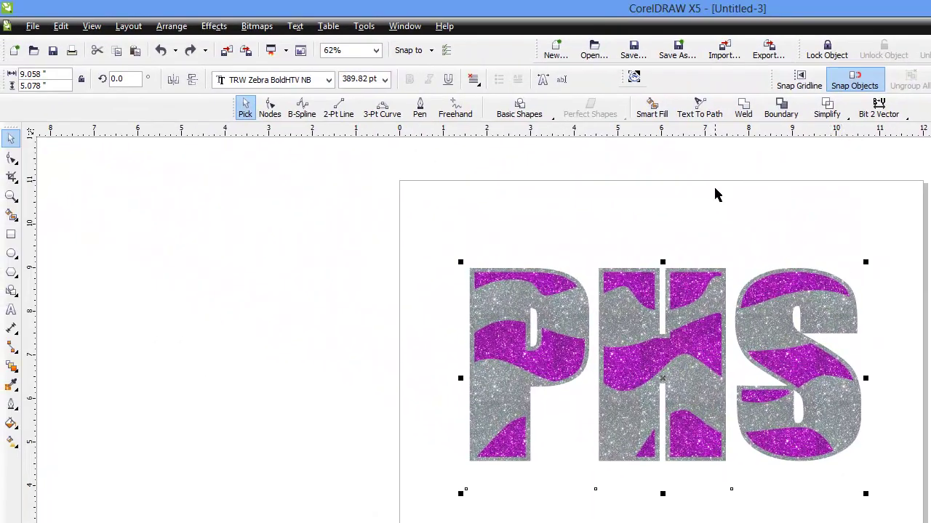
{"action": "left_click", "coordinate": [192, 27]}
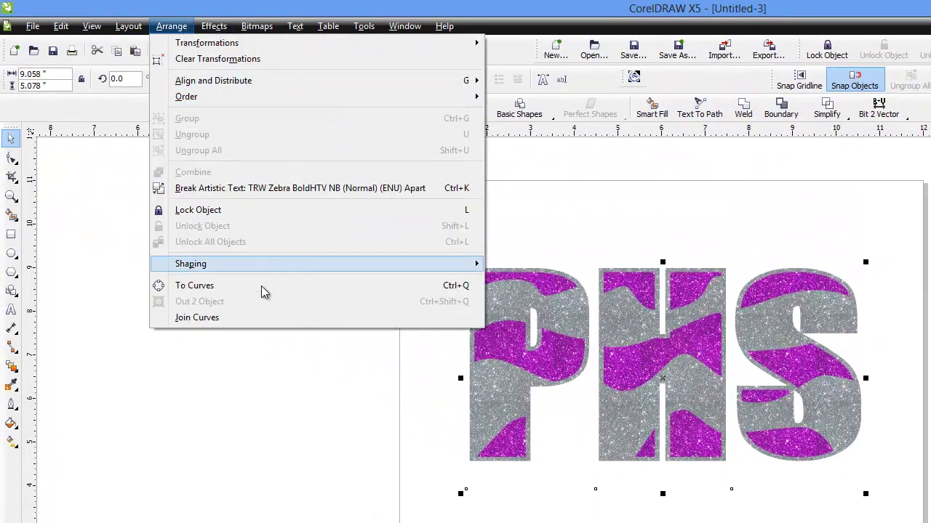
{"action": "mouse_move", "coordinate": [261, 272]}
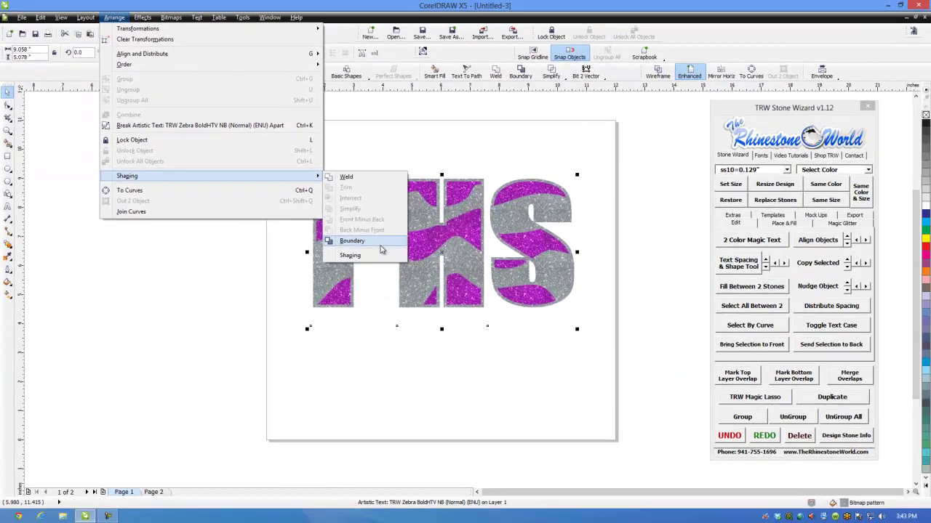
{"action": "left_click", "coordinate": [463, 299]}
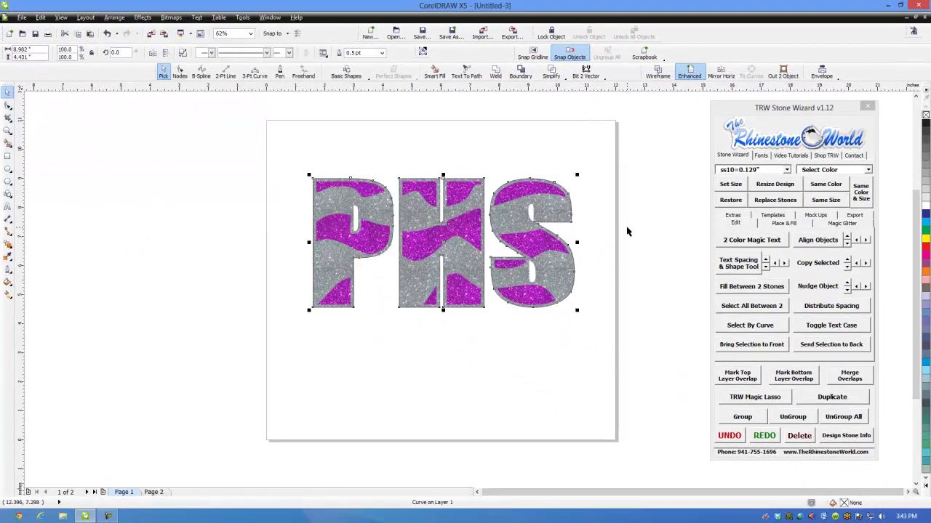
{"action": "left_click_drag", "start_coordinate": [553, 213], "coordinate": [535, 354]}
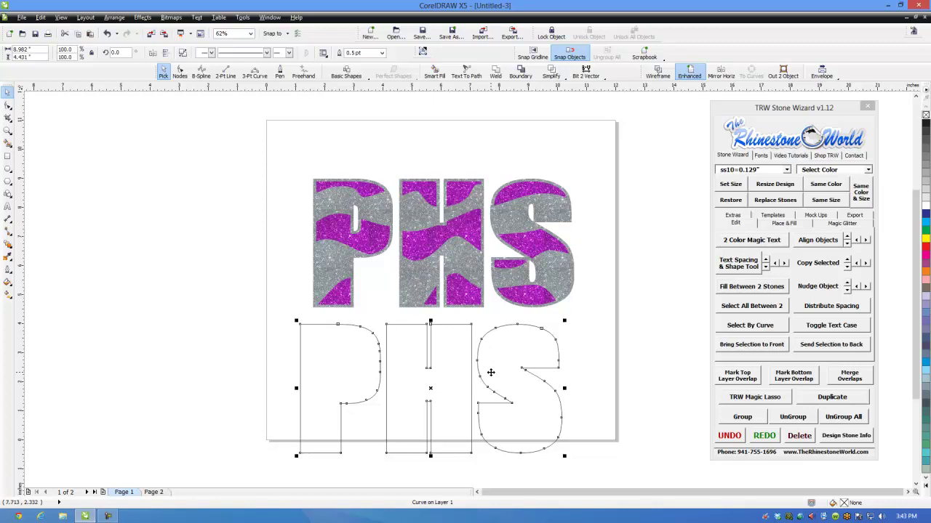
{"action": "key", "text": "ctrl+z"}
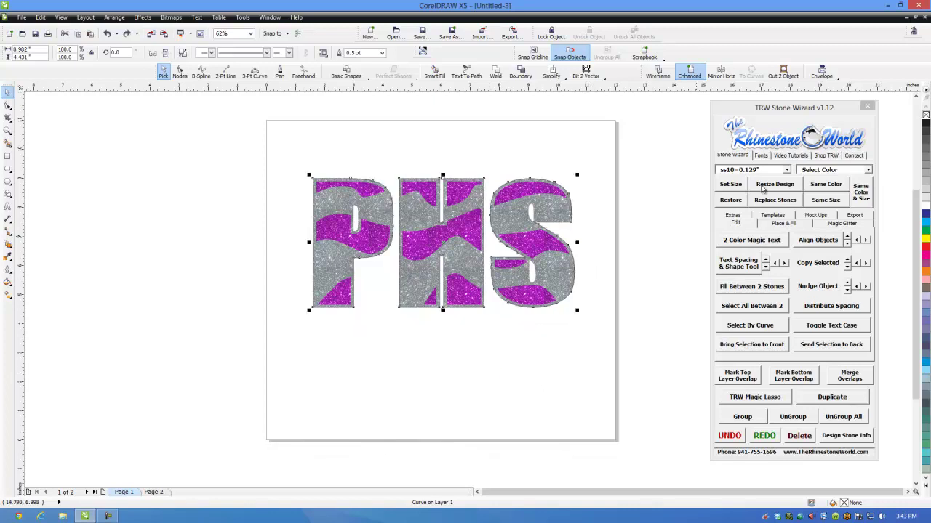
- Configure the stone fill with outside placement, Add Stones, 0.1 contour spacing, Corner Detect and the Cobalt stone colour
{"action": "left_click", "coordinate": [783, 224]}
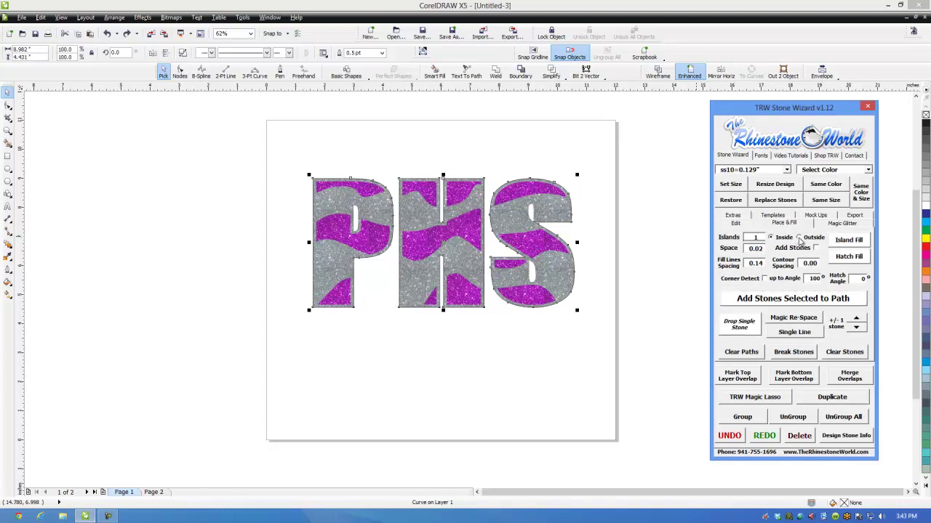
{"action": "left_click", "coordinate": [799, 238]}
{"action": "left_click", "coordinate": [816, 248]}
{"action": "left_click", "coordinate": [814, 263]}
{"action": "type", "text": "0.1"}
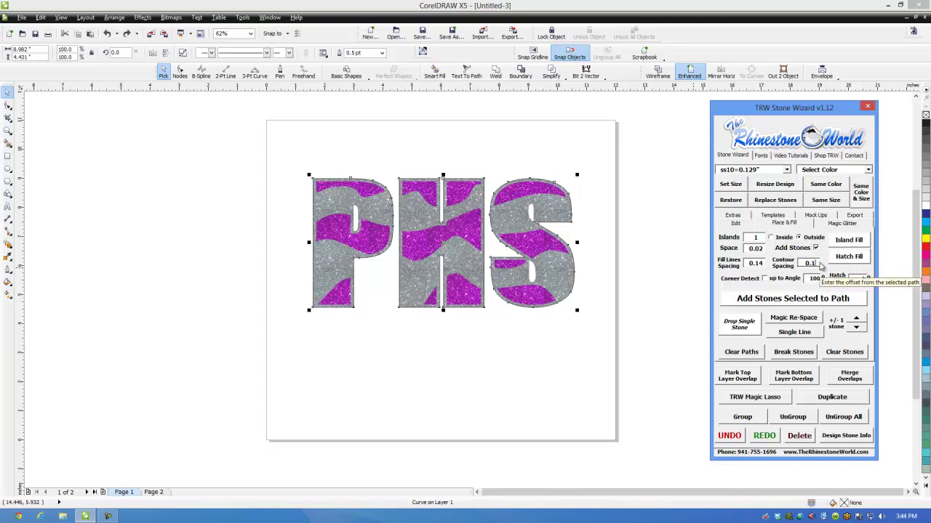
{"action": "left_click", "coordinate": [640, 268]}
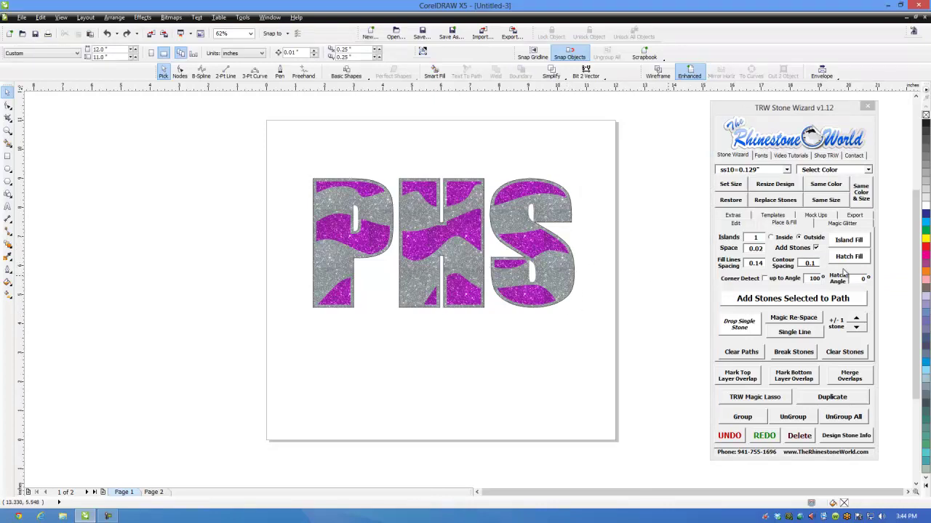
{"action": "left_click", "coordinate": [764, 279]}
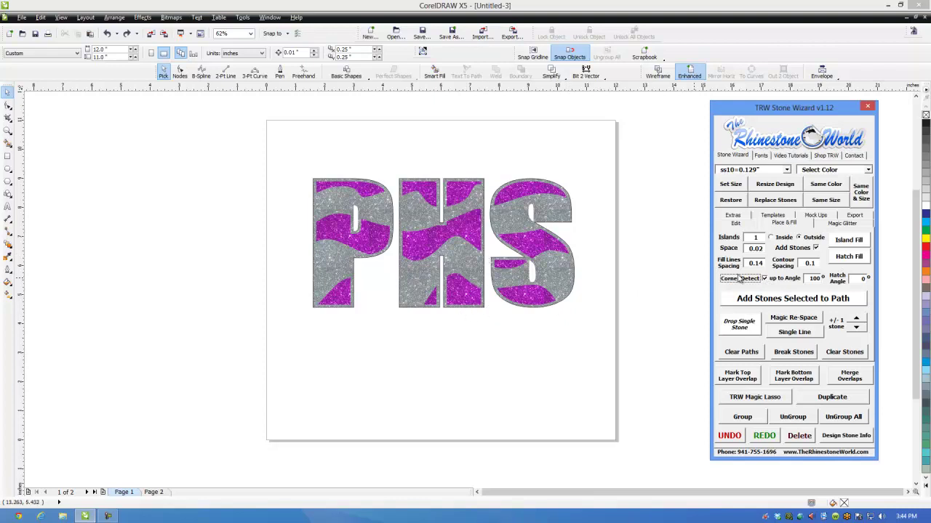
{"action": "left_click", "coordinate": [868, 170]}
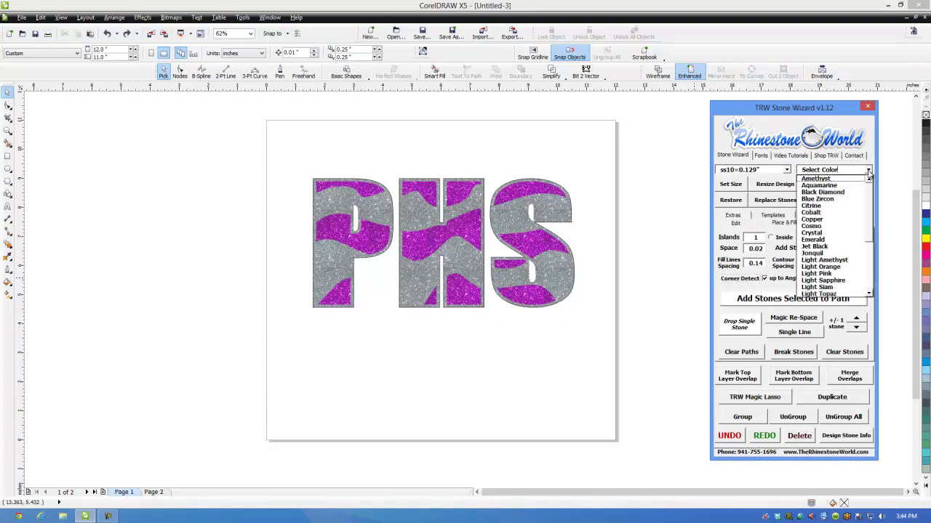
{"action": "left_click", "coordinate": [827, 213]}
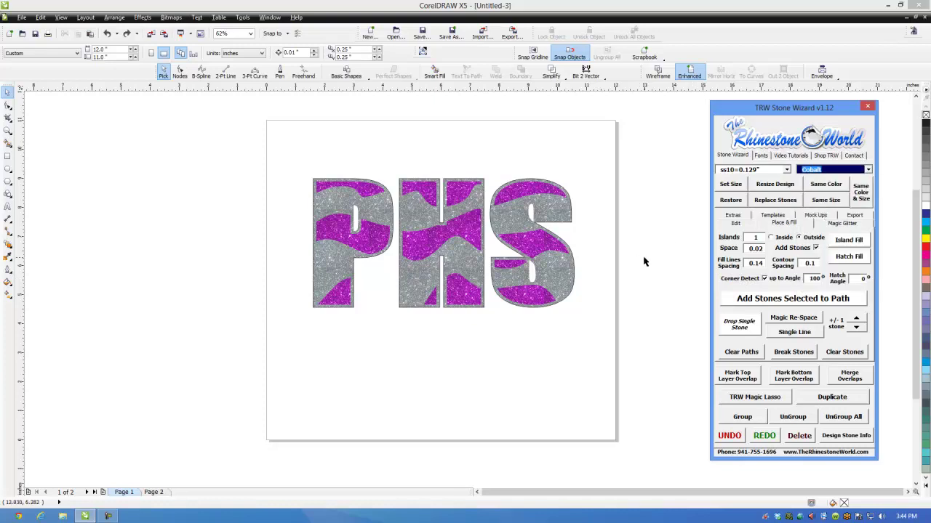
- Apply Island Fill to the PHS boundary outline to surround the letters with ss10 Cobalt stones
{"action": "left_click", "coordinate": [566, 300]}
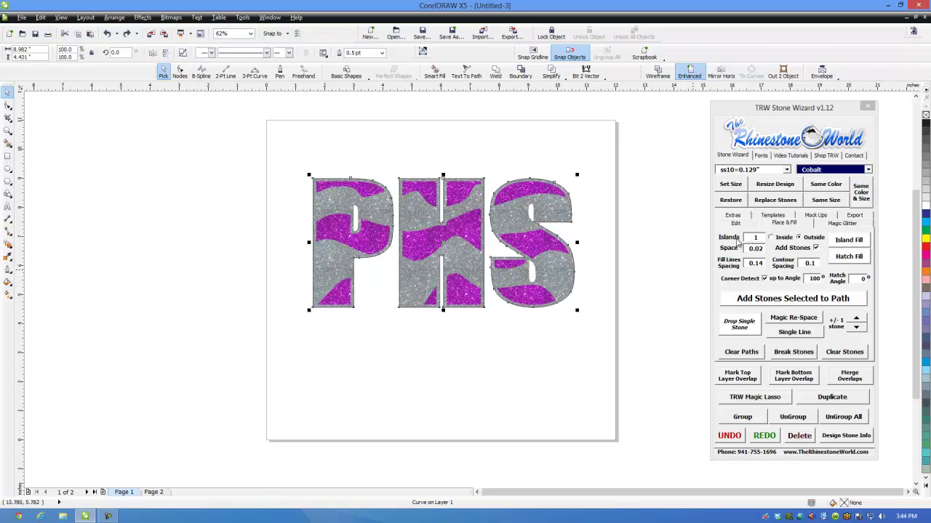
{"action": "left_click", "coordinate": [846, 243]}
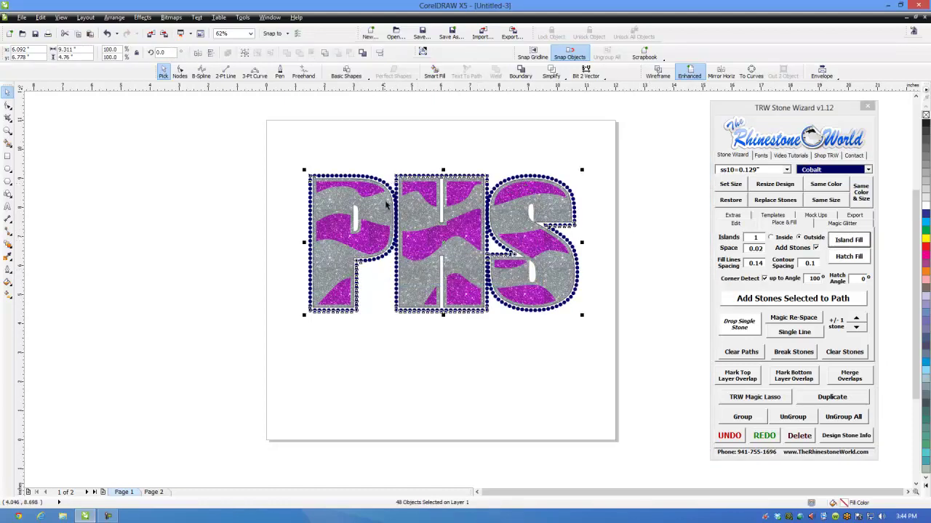
{"action": "left_click", "coordinate": [471, 333]}
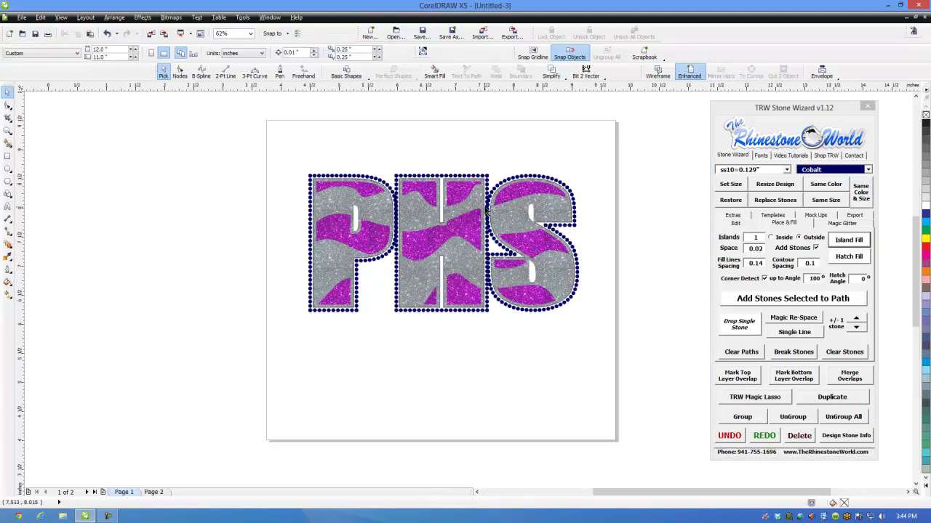
{"action": "scroll", "coordinate": [485, 211], "scroll_direction": "up", "scroll_amount": 1}
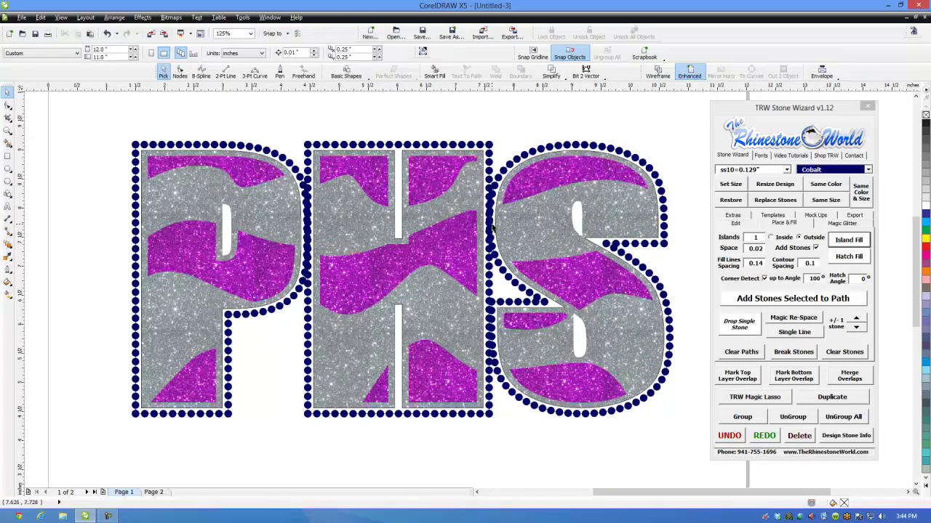
{"action": "scroll", "coordinate": [491, 212], "scroll_direction": "down", "scroll_amount": 1}
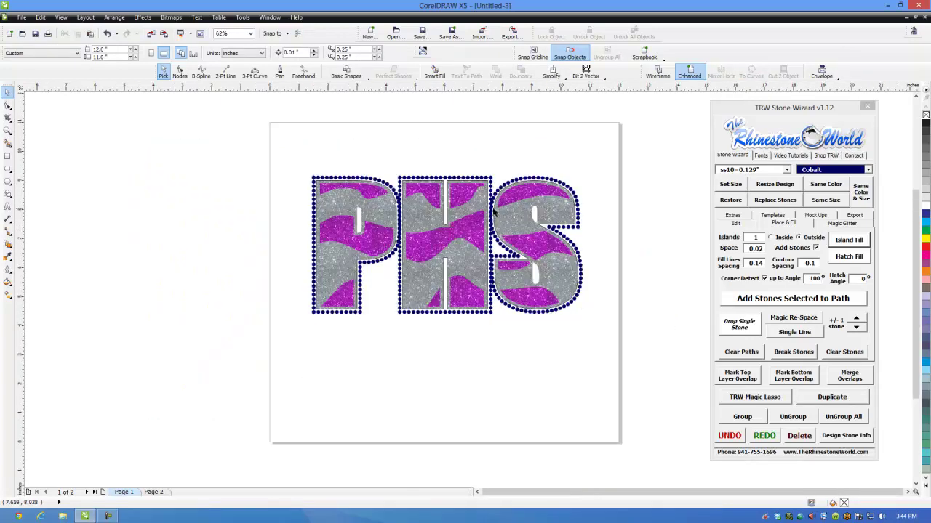
- Clear the paths from the whole rhinestone PHS design and remove the thin black boundary outline around the letters
{"action": "left_click_drag", "start_coordinate": [618, 131], "coordinate": [266, 371]}
{"action": "left_click", "coordinate": [733, 352]}
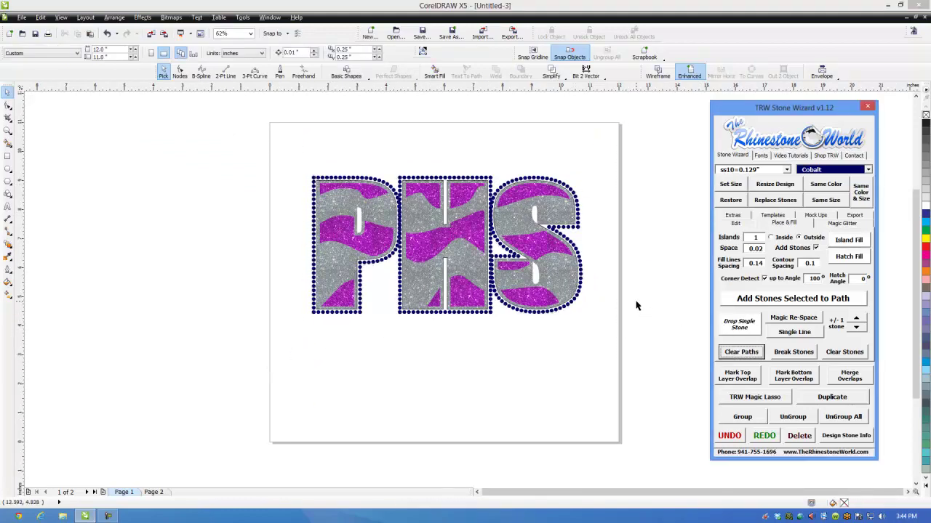
{"action": "scroll", "coordinate": [536, 189], "scroll_direction": "up", "scroll_amount": 2}
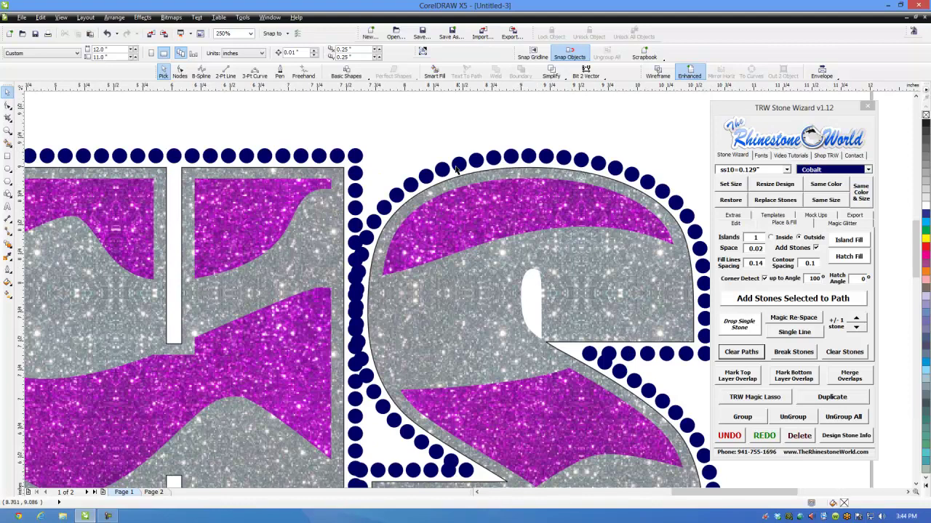
{"action": "scroll", "coordinate": [570, 238], "scroll_direction": "down", "scroll_amount": 2}
{"action": "left_click_drag", "start_coordinate": [637, 243], "coordinate": [621, 193]}
{"action": "left_click", "coordinate": [613, 172]}
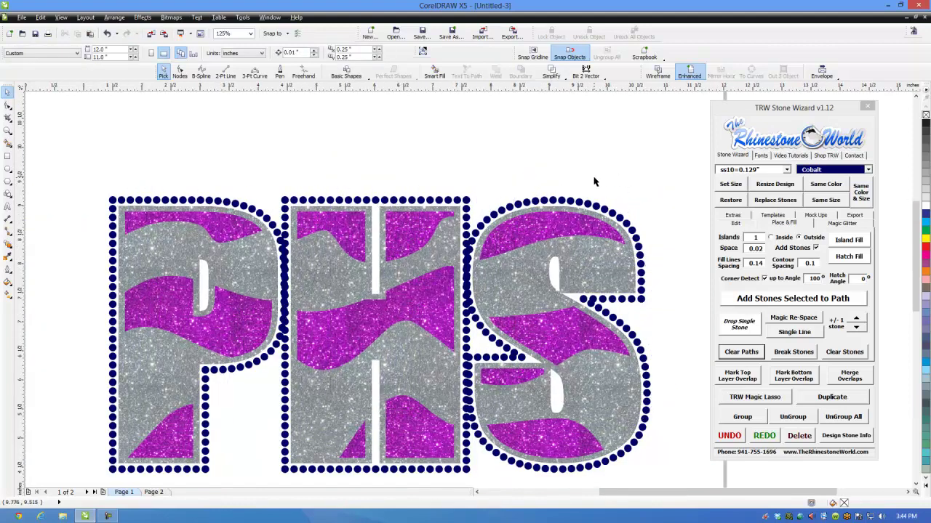
{"action": "scroll", "coordinate": [549, 195], "scroll_direction": "down", "scroll_amount": 2}
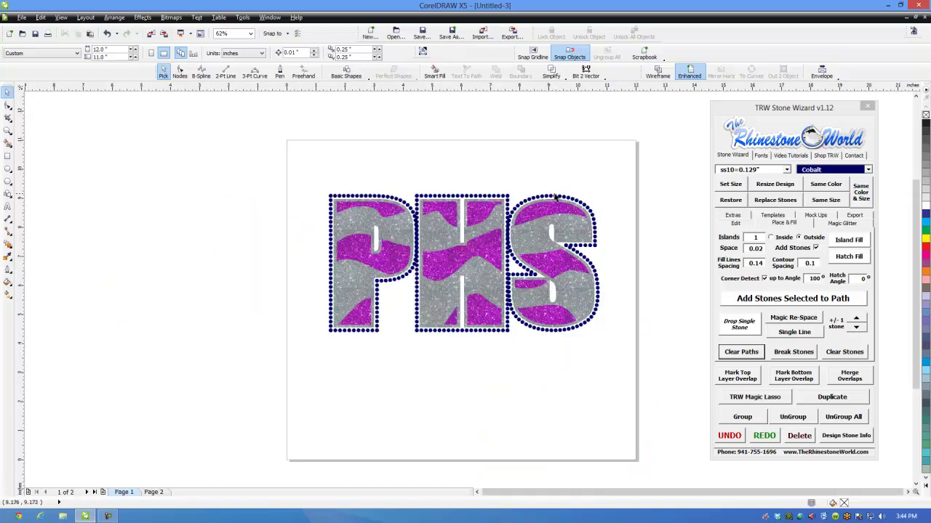
- Select all Cobalt stones by Same Color, mark their bottom-layer overlaps and remove the marked stones
{"action": "left_click", "coordinate": [554, 195]}
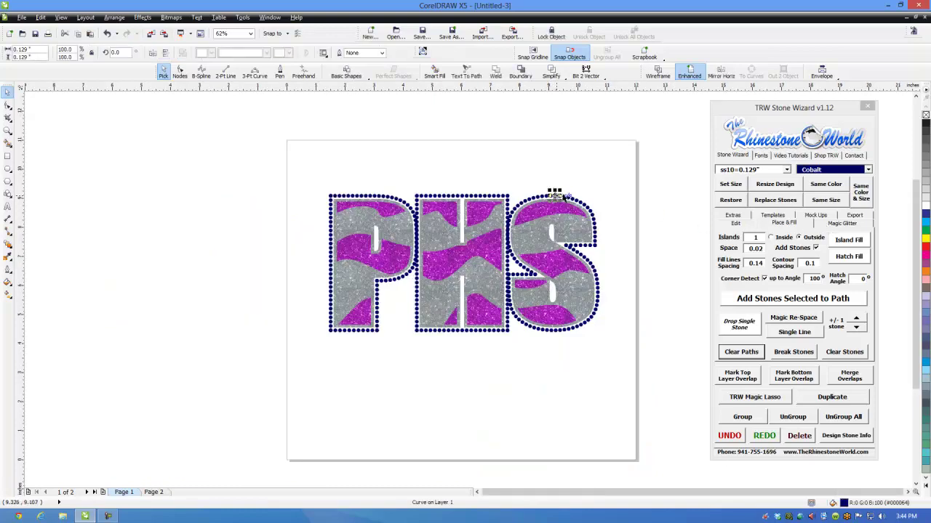
{"action": "scroll", "coordinate": [557, 197], "scroll_direction": "up", "scroll_amount": 2}
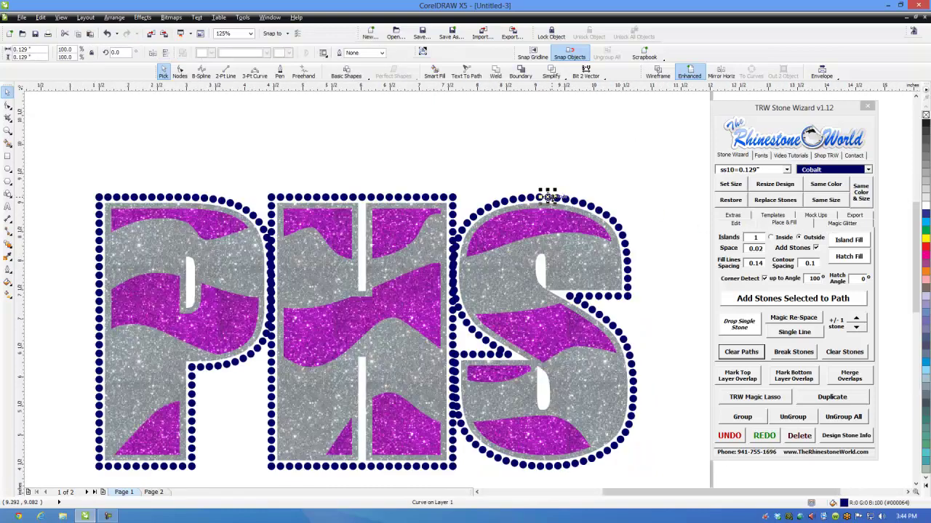
{"action": "left_click", "coordinate": [826, 186]}
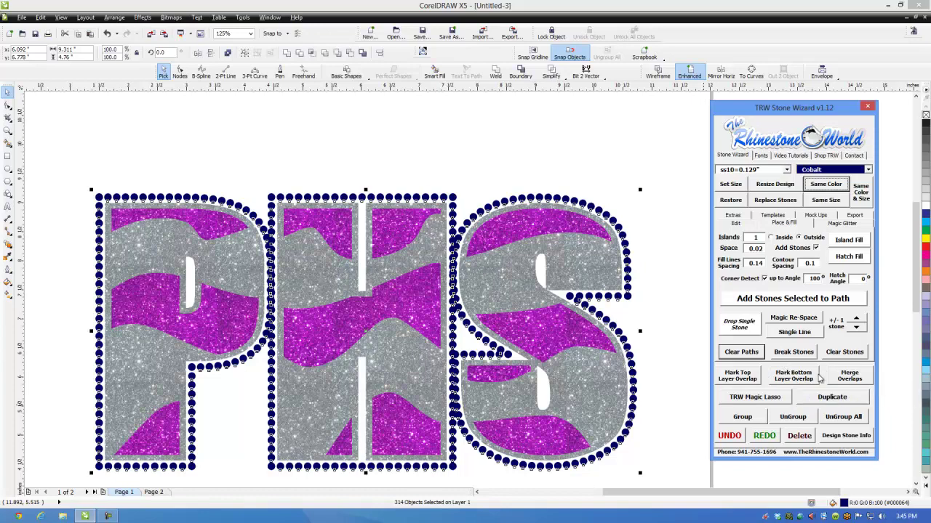
{"action": "left_click", "coordinate": [794, 378]}
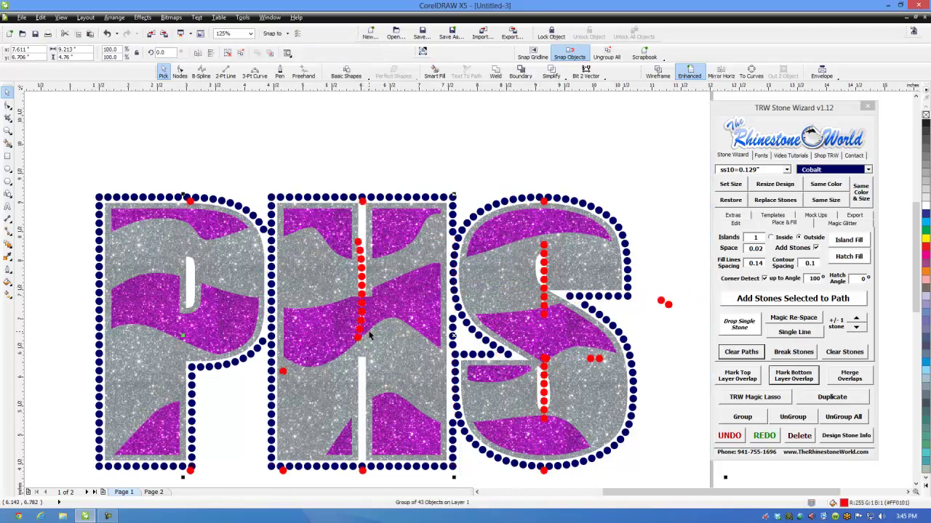
{"action": "key", "text": "Escape"}
- Examine the rhinestone outline where the H and S meet, including the stones around the S
{"action": "scroll", "coordinate": [509, 247], "scroll_direction": "down", "scroll_amount": 2}
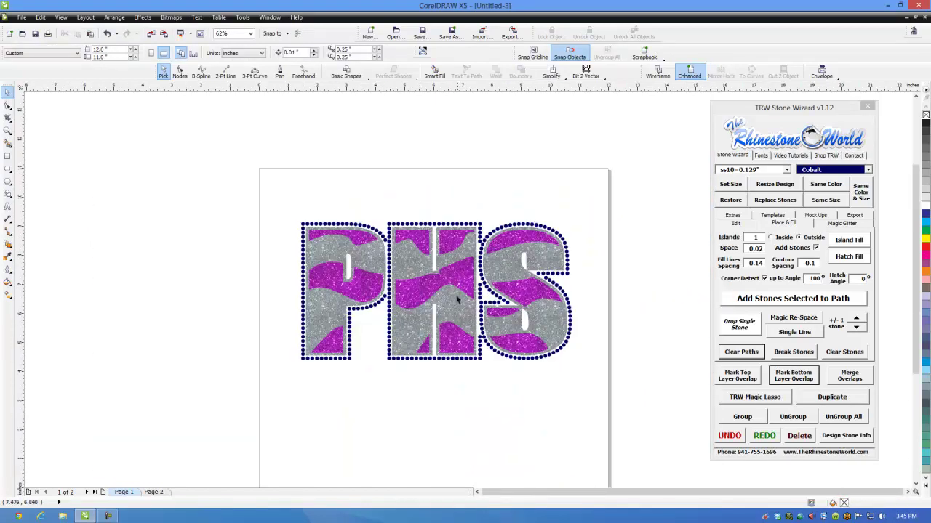
{"action": "scroll", "coordinate": [493, 292], "scroll_direction": "up", "scroll_amount": 2}
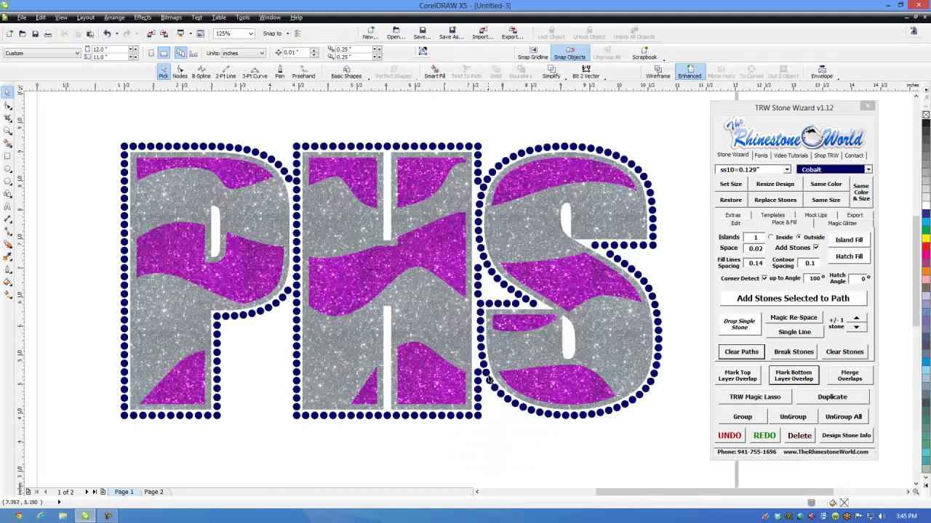
{"action": "scroll", "coordinate": [489, 383], "scroll_direction": "up", "scroll_amount": 2}
{"action": "scroll", "coordinate": [491, 380], "scroll_direction": "down", "scroll_amount": 2}
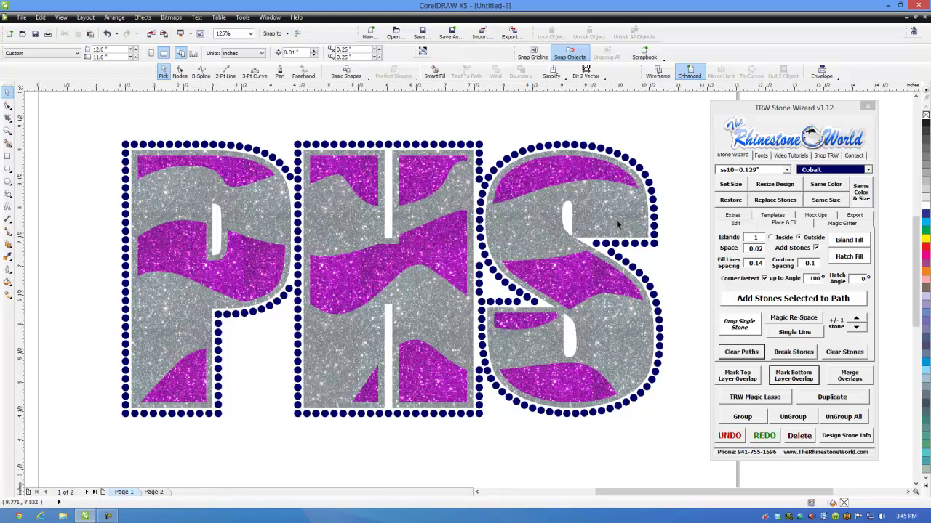
{"action": "left_click_drag", "start_coordinate": [680, 130], "coordinate": [476, 440]}
{"action": "scroll", "coordinate": [481, 248], "scroll_direction": "up", "scroll_amount": 4}
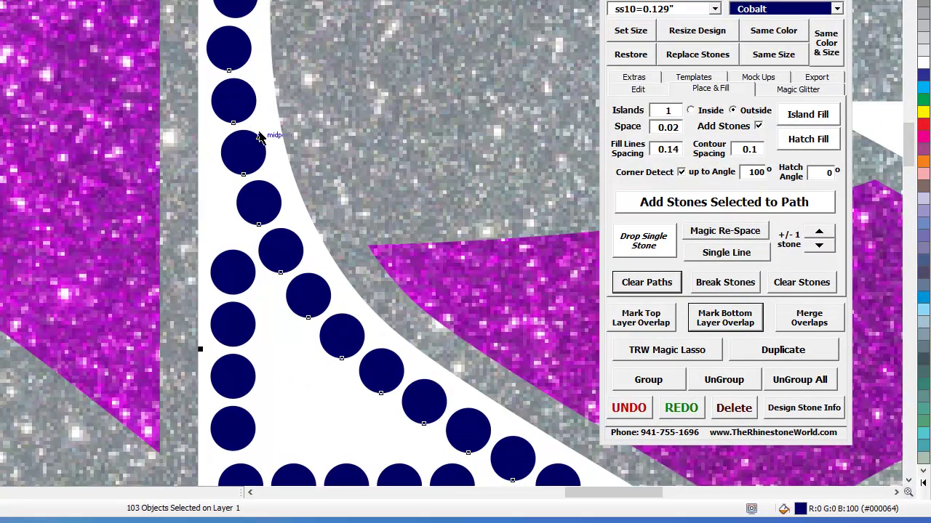
{"action": "scroll", "coordinate": [296, 157], "scroll_direction": "down", "scroll_amount": 3}
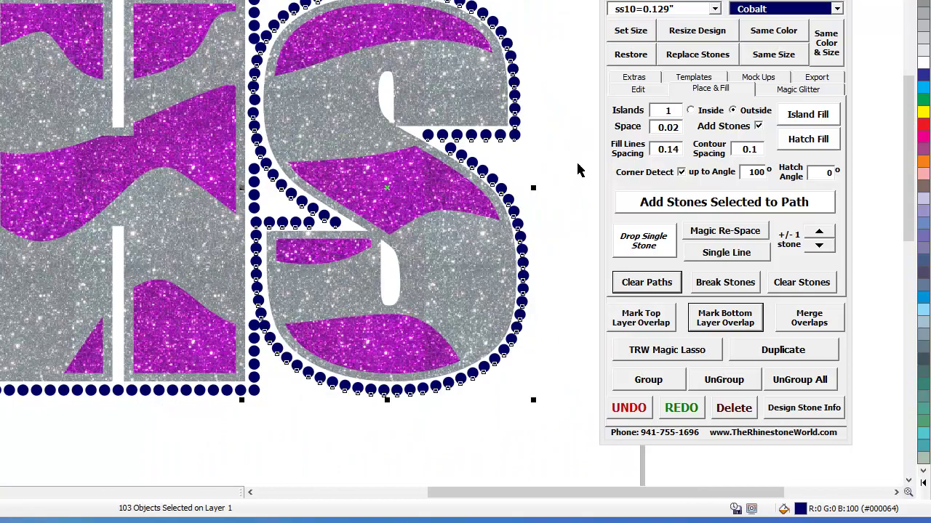
{"action": "left_click", "coordinate": [578, 210]}
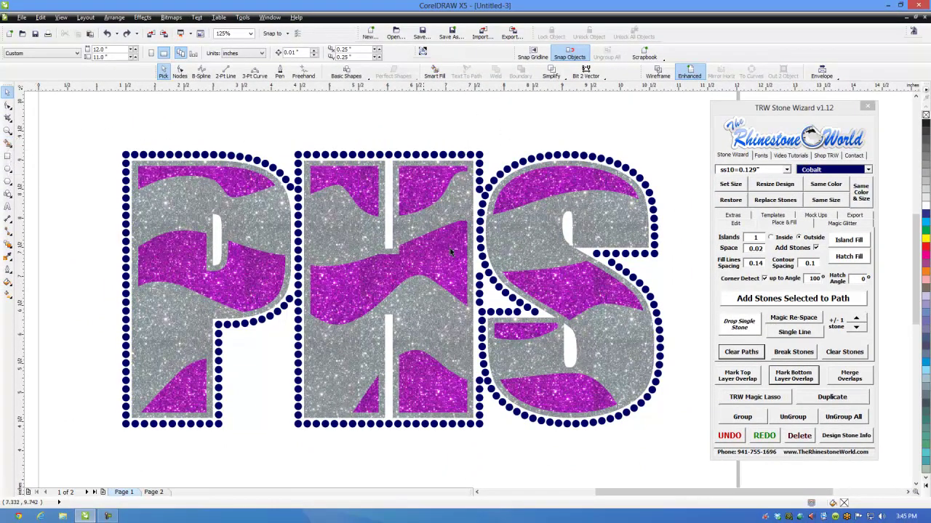
- Draw a vertical 2-Pt Line about 4.63" long through the H's right-hand corner stones and apply Magic Re-Space to it
{"action": "left_click", "coordinate": [226, 75]}
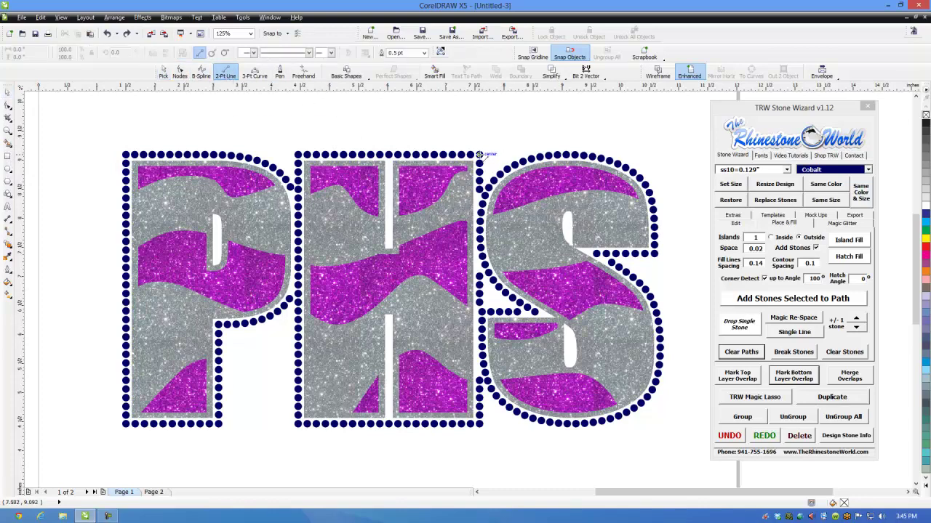
{"action": "left_click_drag", "start_coordinate": [479, 154], "coordinate": [479, 424]}
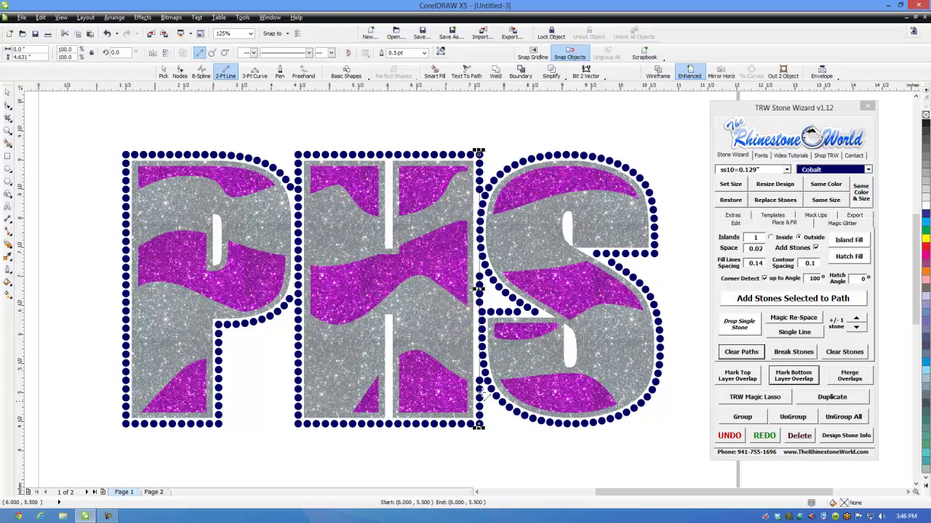
{"action": "scroll", "coordinate": [483, 357], "scroll_direction": "up", "scroll_amount": 1}
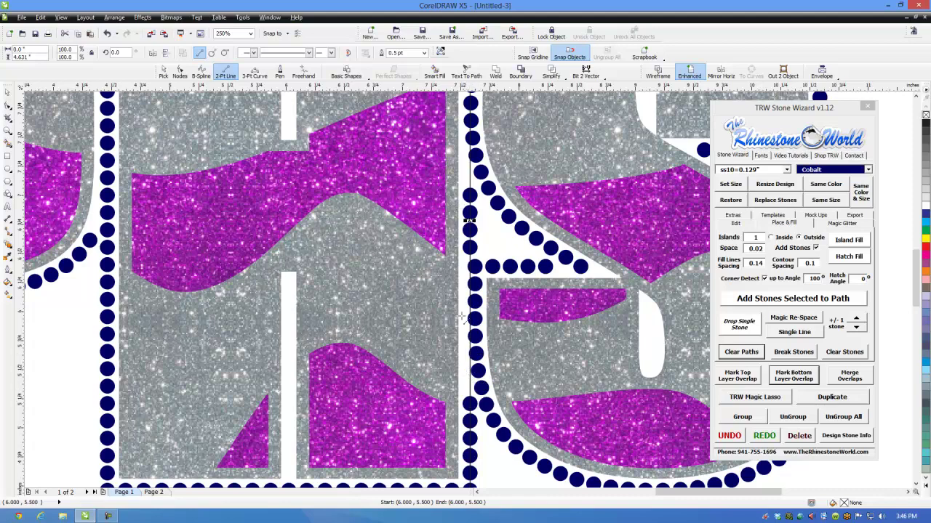
{"action": "scroll", "coordinate": [547, 307], "scroll_direction": "down", "scroll_amount": 1}
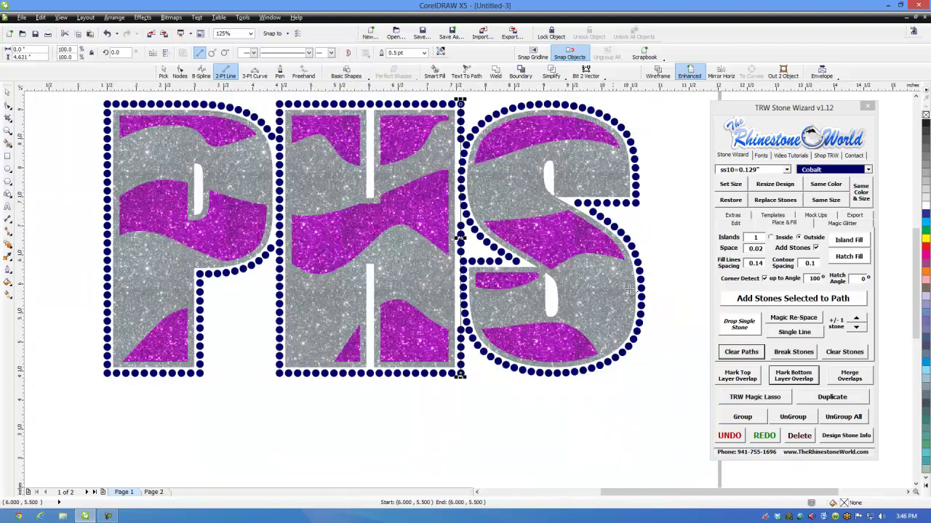
{"action": "left_click", "coordinate": [791, 318]}
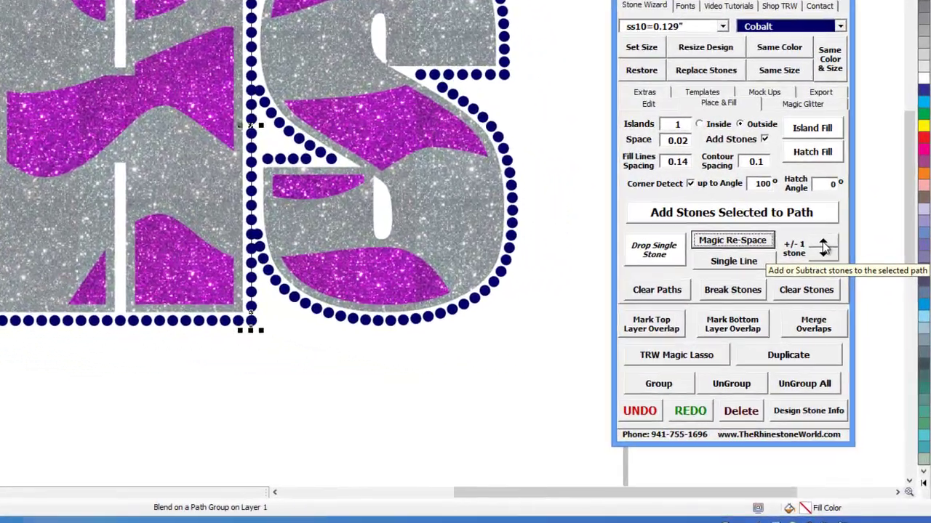
- Fine-tune the number of stones along the H's right side one stone at a time, and clear the path
{"action": "left_click", "coordinate": [856, 320]}
{"action": "left_click", "coordinate": [856, 320]}
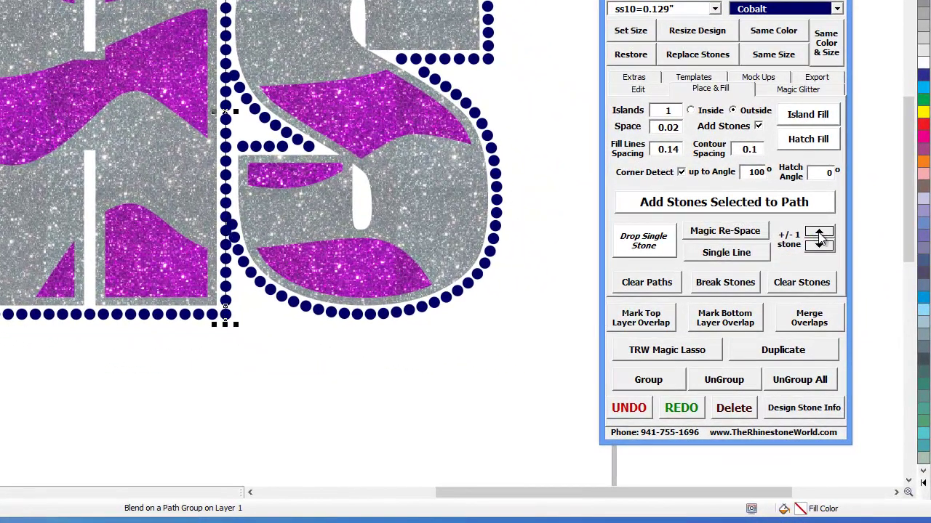
{"action": "left_click", "coordinate": [819, 234]}
{"action": "left_click", "coordinate": [818, 234]}
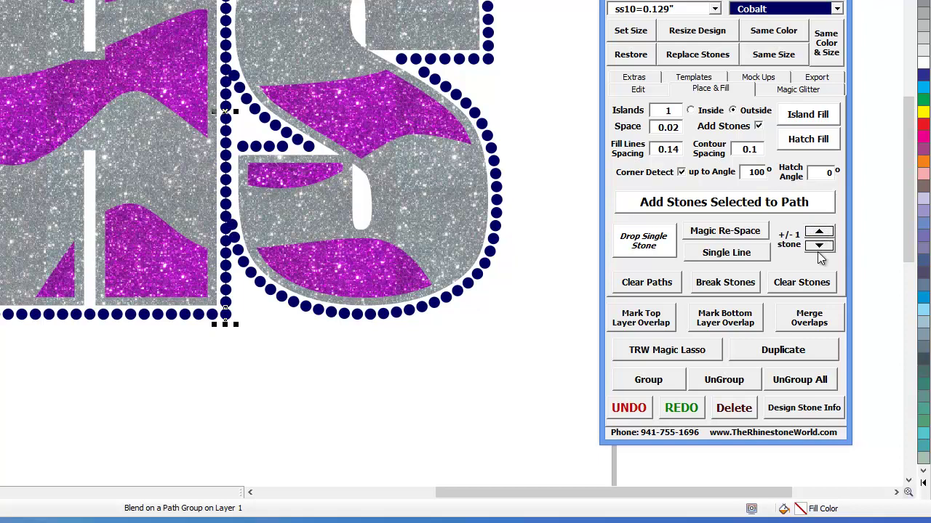
{"action": "left_click", "coordinate": [818, 246]}
{"action": "left_click", "coordinate": [819, 246]}
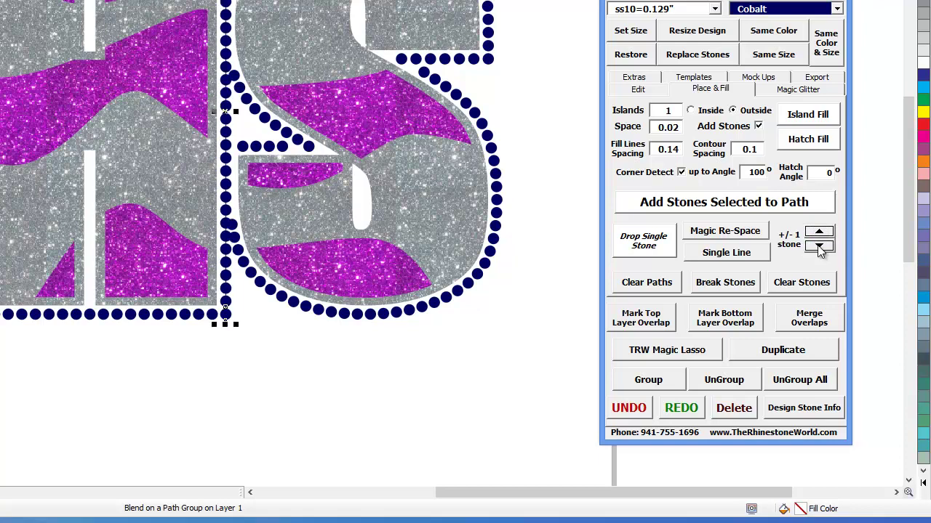
{"action": "left_click", "coordinate": [819, 247]}
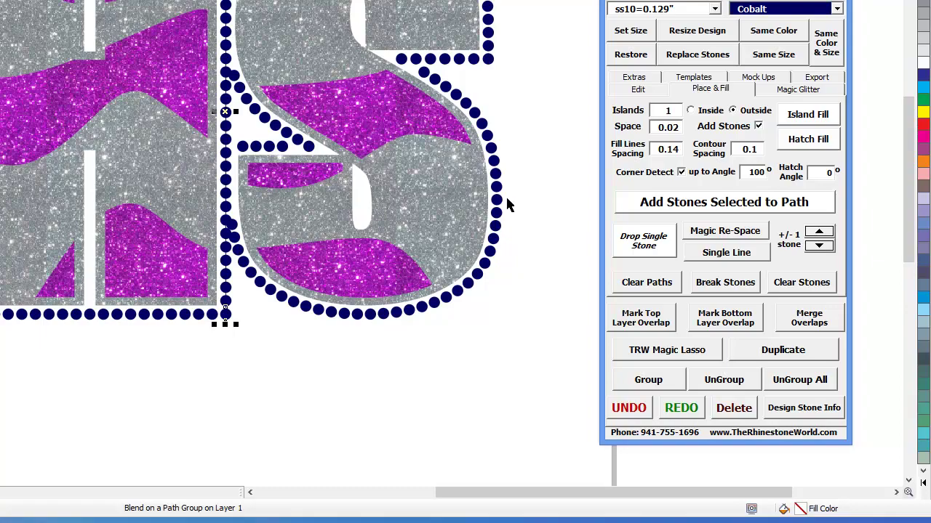
{"action": "left_click", "coordinate": [818, 232]}
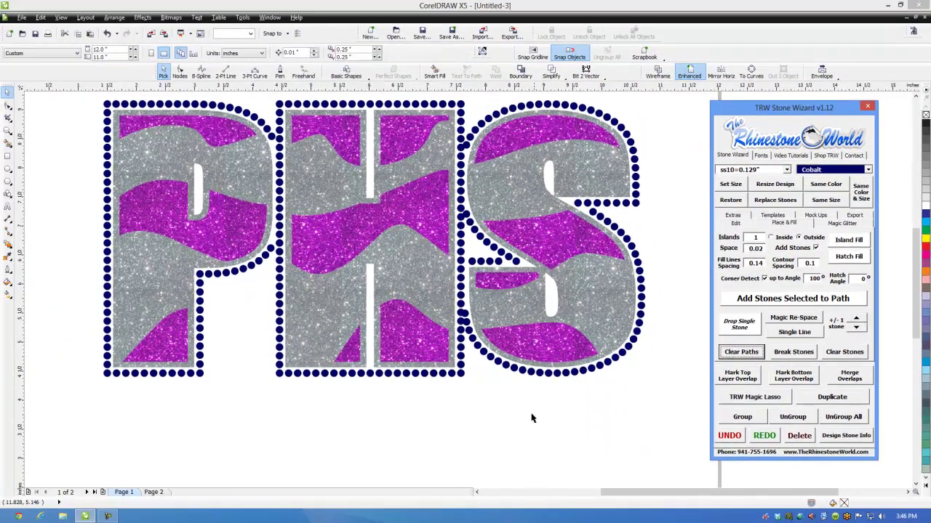
{"action": "left_click", "coordinate": [531, 419]}
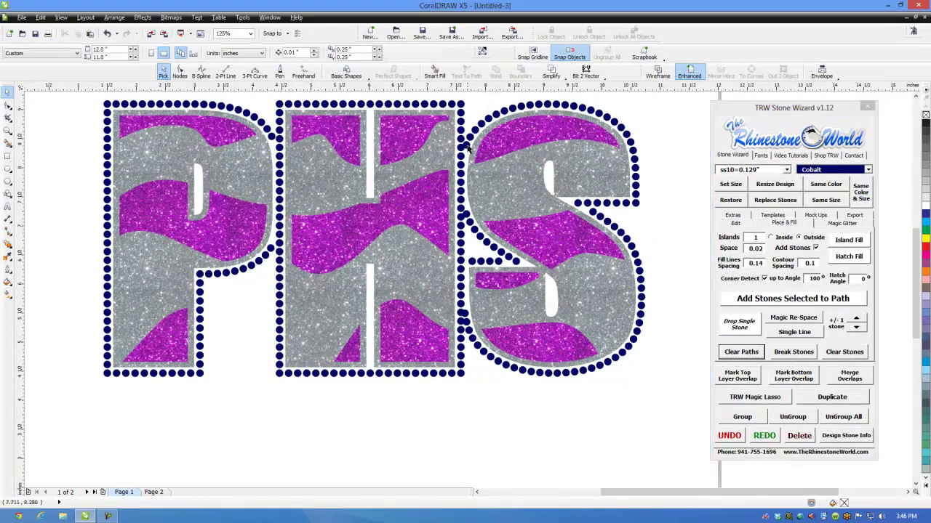
- Draw a 3-Pt Curve through the diagonal row of stones on the S beside the H, and select those stones with Select By Curve
{"action": "scroll", "coordinate": [467, 148], "scroll_direction": "up", "scroll_amount": 2}
{"action": "scroll", "coordinate": [480, 294], "scroll_direction": "up", "scroll_amount": 2}
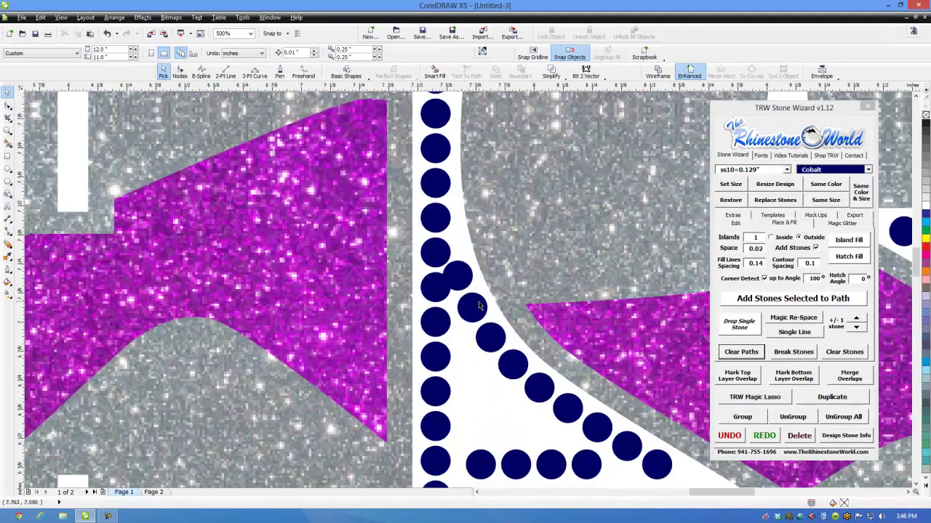
{"action": "scroll", "coordinate": [575, 379], "scroll_direction": "up", "scroll_amount": 2}
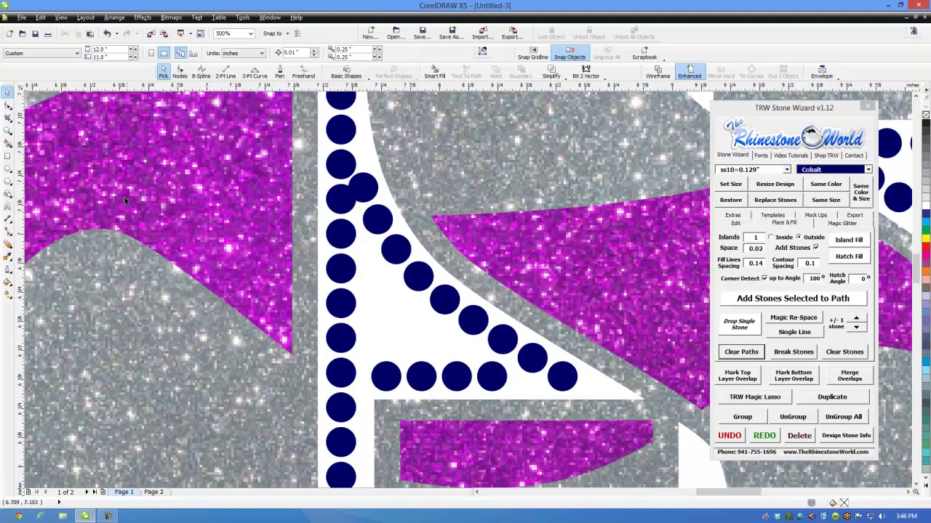
{"action": "left_click", "coordinate": [254, 72]}
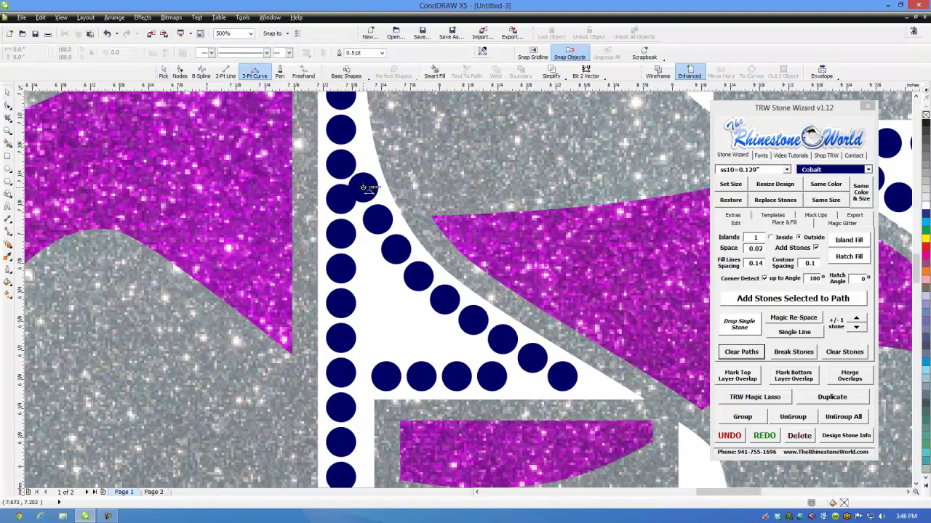
{"action": "left_click_drag", "start_coordinate": [363, 188], "coordinate": [562, 376]}
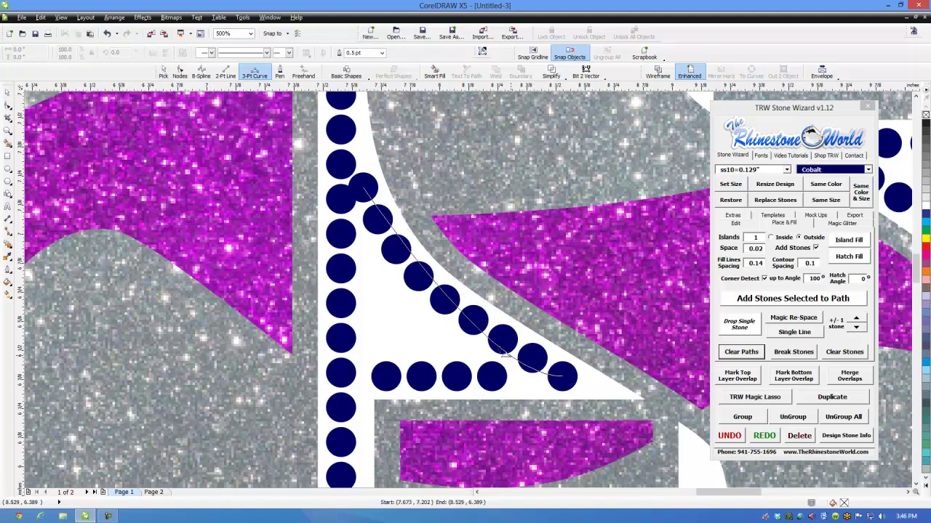
{"action": "left_click", "coordinate": [433, 290]}
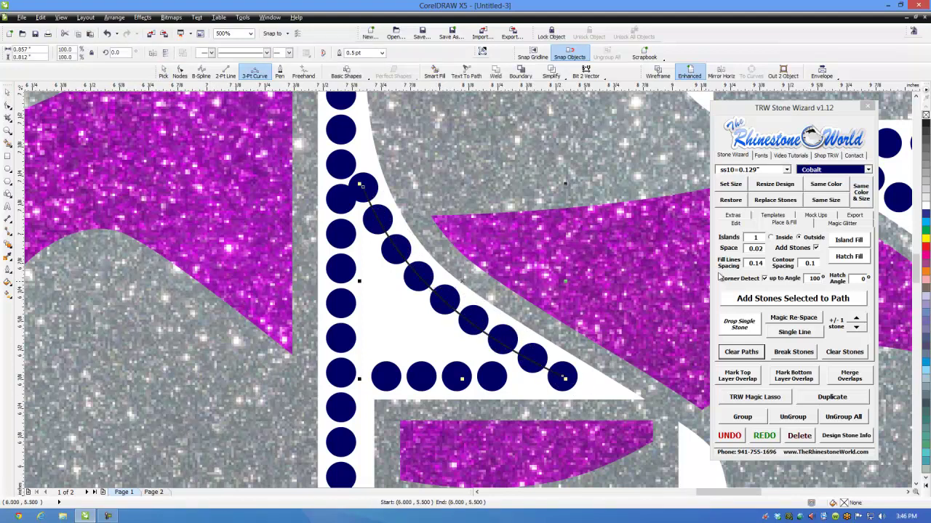
{"action": "left_click", "coordinate": [737, 223]}
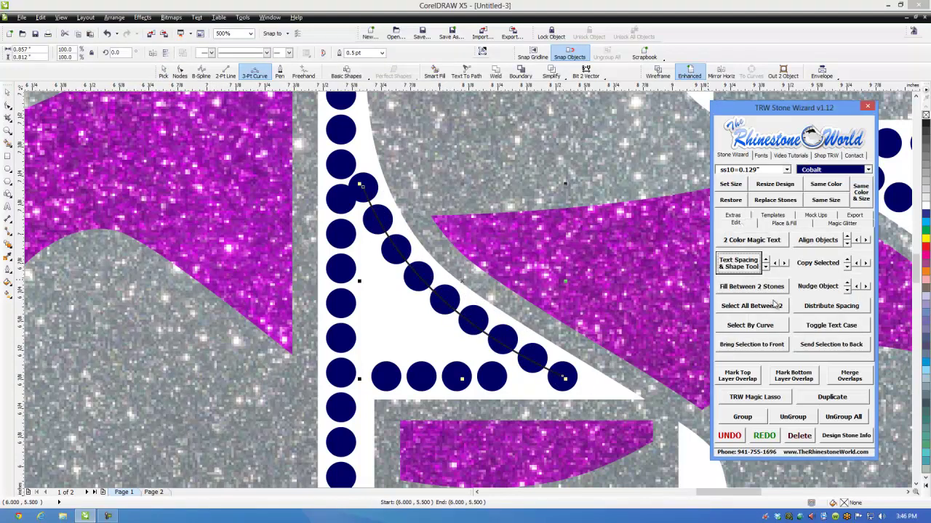
{"action": "left_click", "coordinate": [749, 325]}
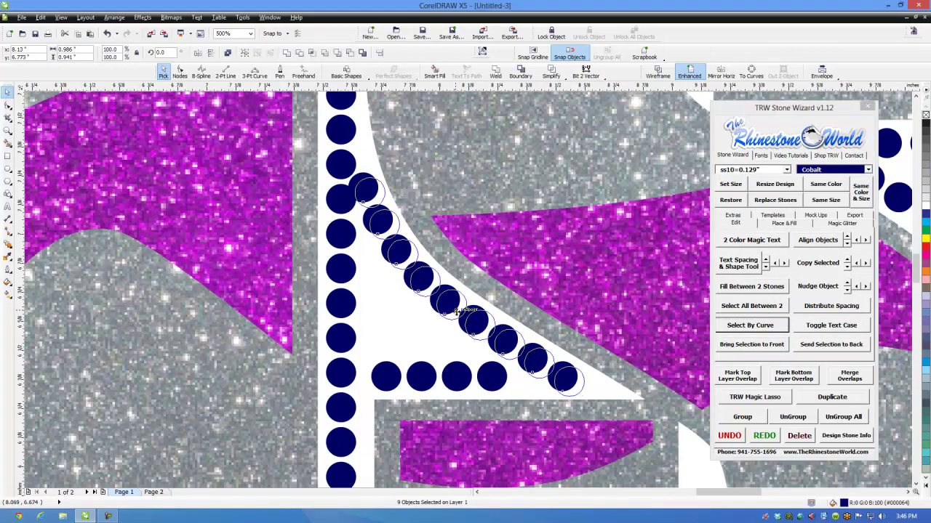
- Shift the selected diagonal row of S stones slightly away from the H's stone column and rotate it 1.3°
{"action": "left_click_drag", "start_coordinate": [456, 310], "coordinate": [453, 307]}
{"action": "scroll", "coordinate": [573, 379], "scroll_direction": "up", "scroll_amount": 2}
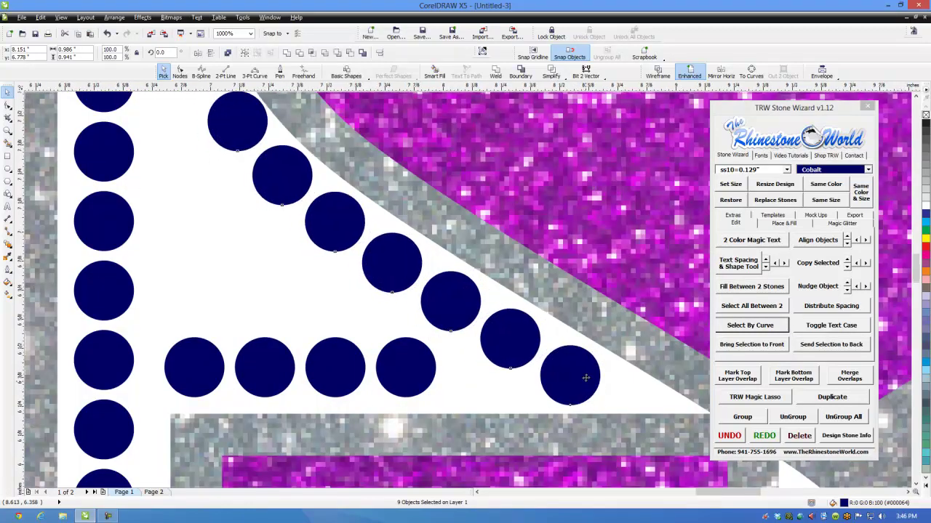
{"action": "scroll", "coordinate": [513, 367], "scroll_direction": "down", "scroll_amount": 2}
{"action": "scroll", "coordinate": [364, 291], "scroll_direction": "up", "scroll_amount": 2}
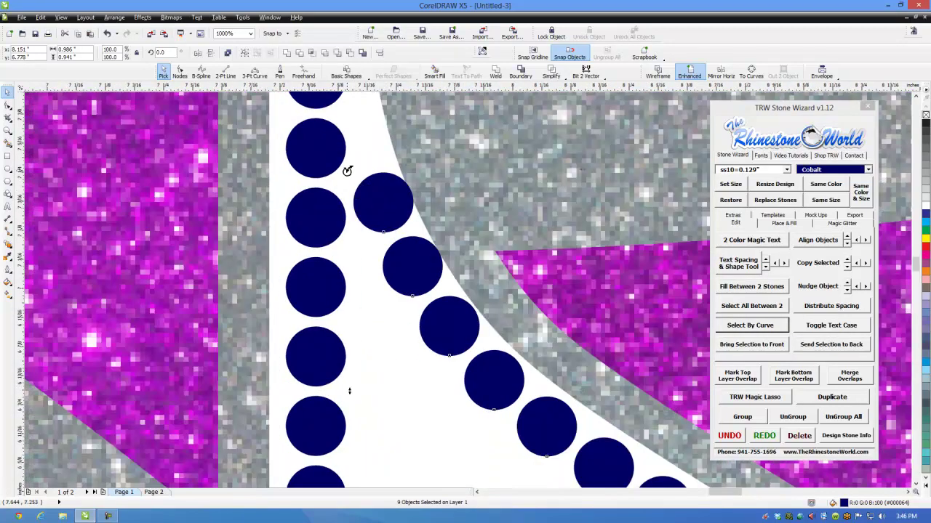
{"action": "scroll", "coordinate": [419, 218], "scroll_direction": "down", "scroll_amount": 2}
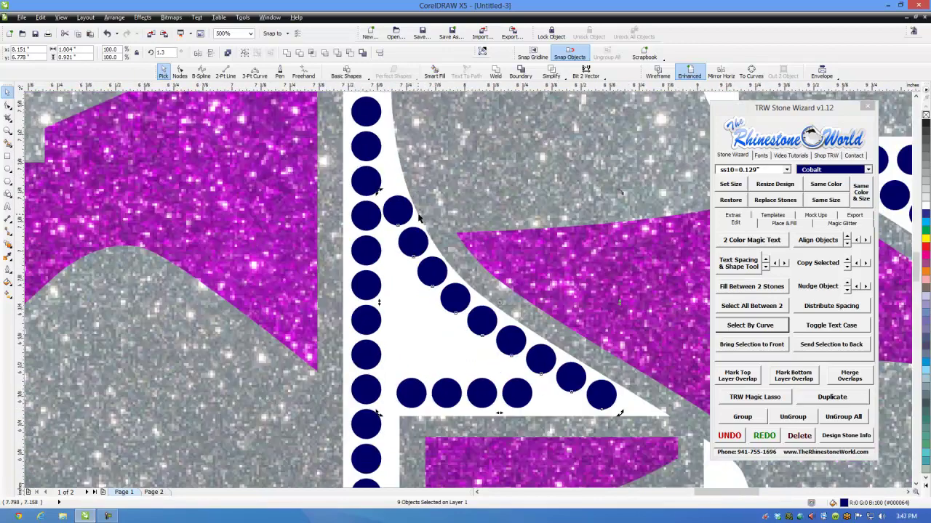
{"action": "scroll", "coordinate": [624, 416], "scroll_direction": "up", "scroll_amount": 4}
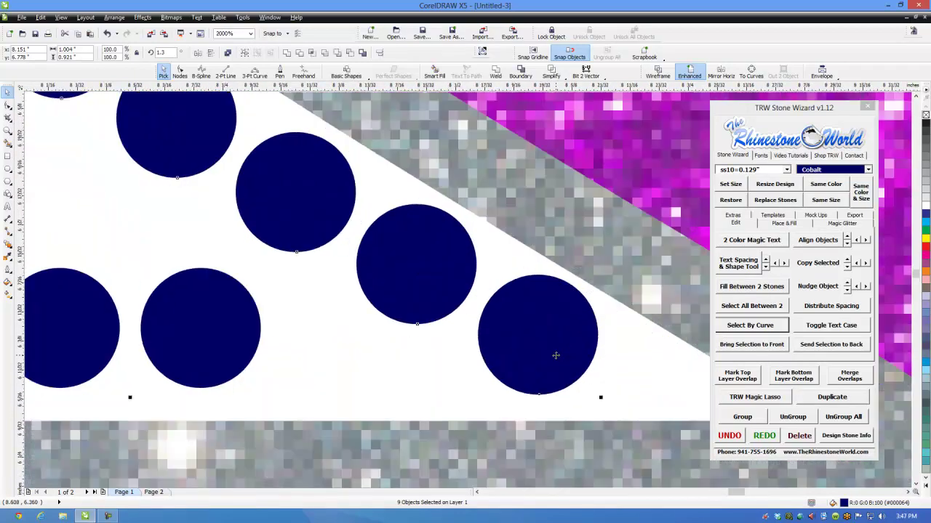
{"action": "left_click", "coordinate": [446, 374]}
{"action": "scroll", "coordinate": [447, 367], "scroll_direction": "down", "scroll_amount": 2}
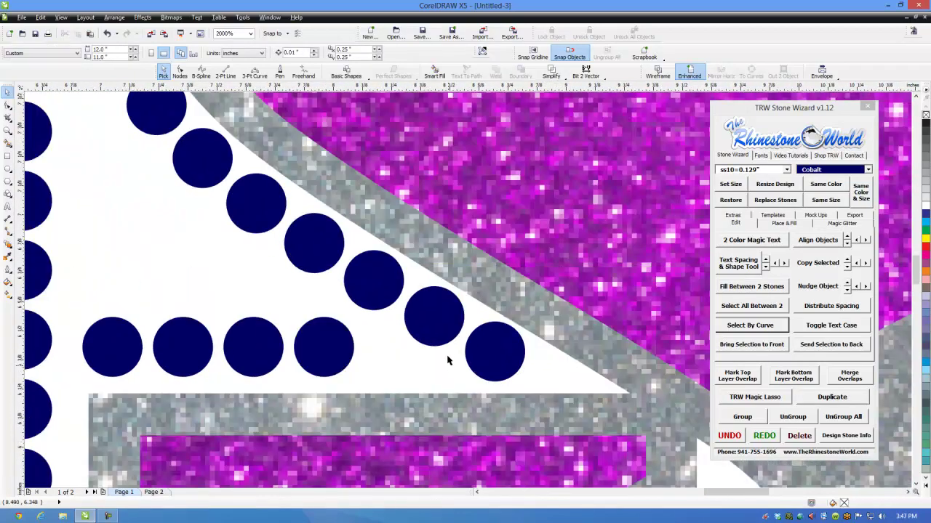
{"action": "scroll", "coordinate": [448, 360], "scroll_direction": "down", "scroll_amount": 4}
{"action": "left_click", "coordinate": [440, 340]}
{"action": "left_click", "coordinate": [296, 240]}
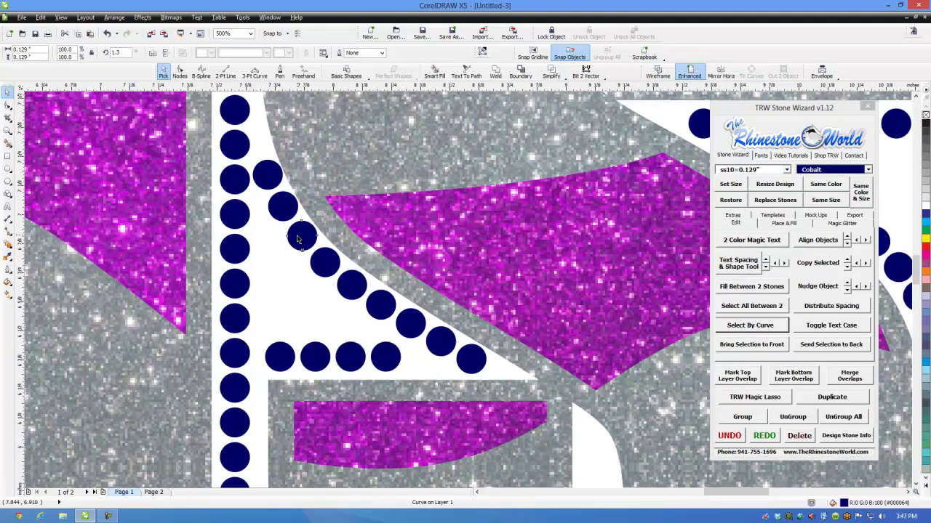
{"action": "key", "text": "Escape"}
{"action": "scroll", "coordinate": [318, 273], "scroll_direction": "down", "scroll_amount": 4}
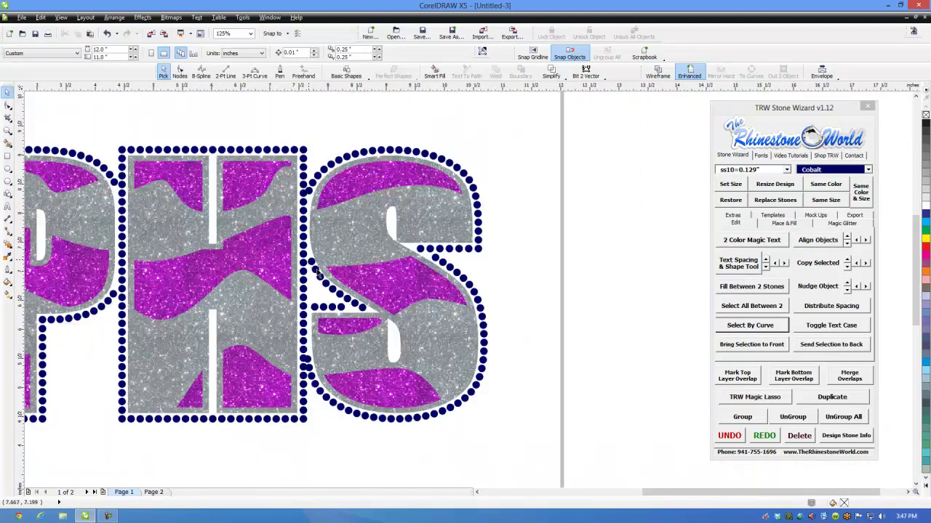
- Spread the short horizontal stone row between the S's diagonal and lower block by moving its two end stones outward
{"action": "scroll", "coordinate": [346, 312], "scroll_direction": "up", "scroll_amount": 6}
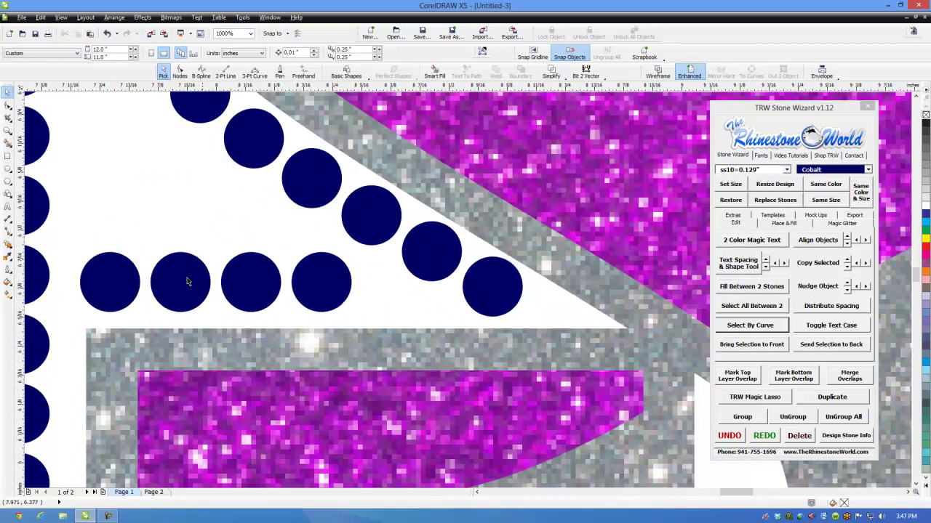
{"action": "left_click_drag", "start_coordinate": [346, 298], "coordinate": [387, 302]}
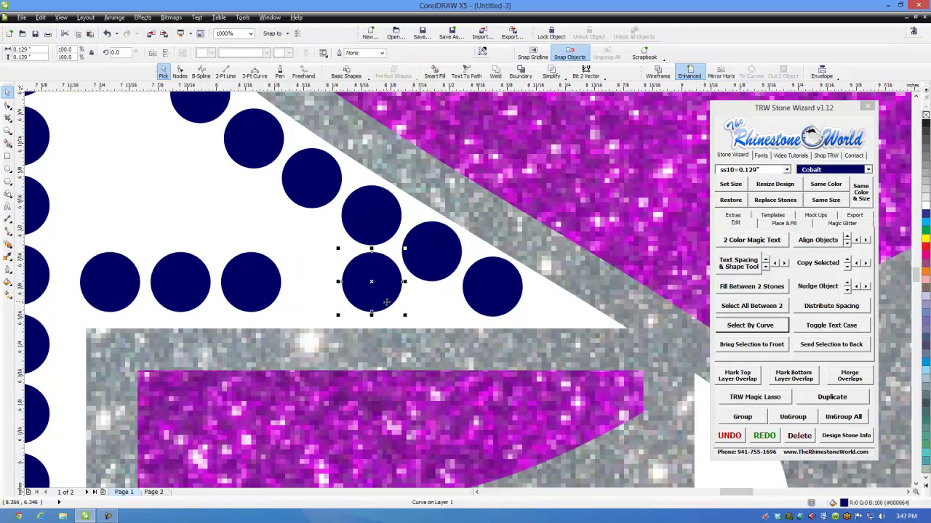
{"action": "left_click_drag", "start_coordinate": [118, 290], "coordinate": [96, 289]}
{"action": "scroll", "coordinate": [102, 286], "scroll_direction": "down", "scroll_amount": 1}
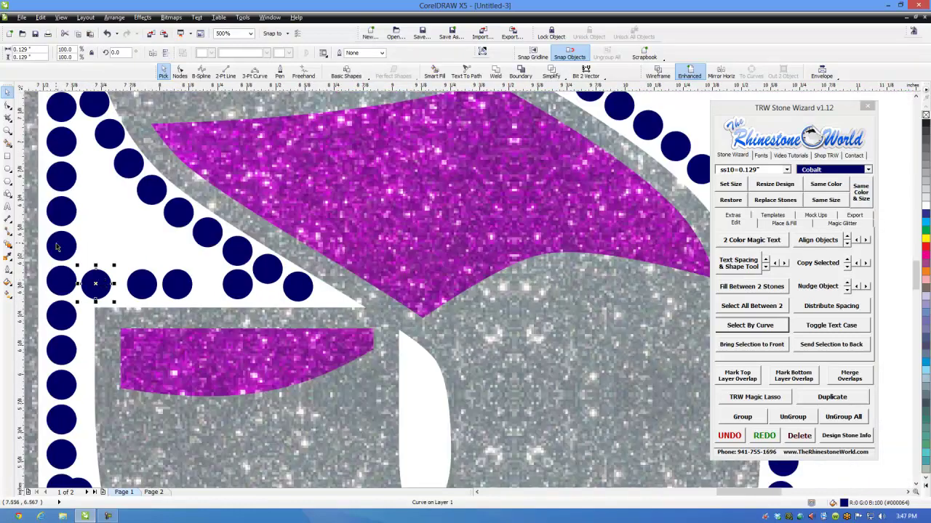
- Draw a horizontal 2-Pt Line about 0.61" long through that short row, apply Magic Re-Space, add one stone and clear the path
{"action": "left_click", "coordinate": [226, 75]}
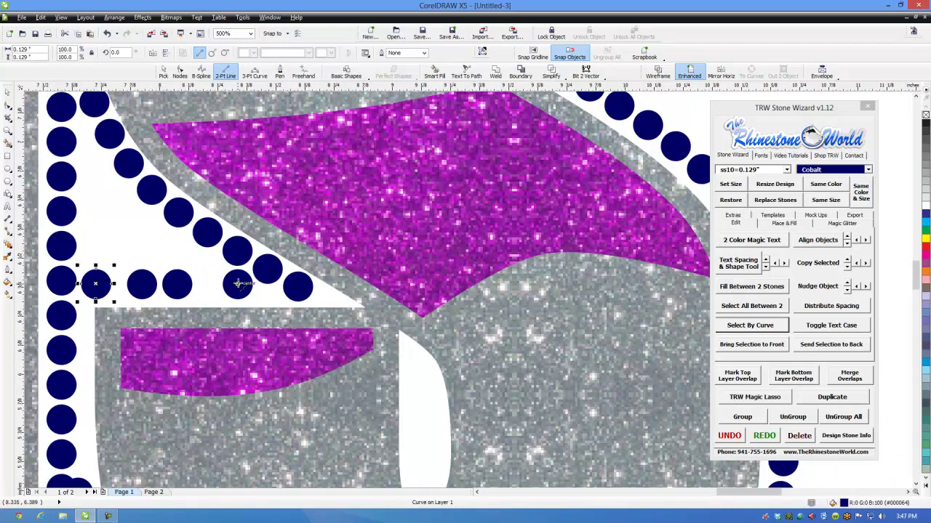
{"action": "left_click_drag", "start_coordinate": [239, 283], "coordinate": [92, 283]}
{"action": "left_click", "coordinate": [773, 226]}
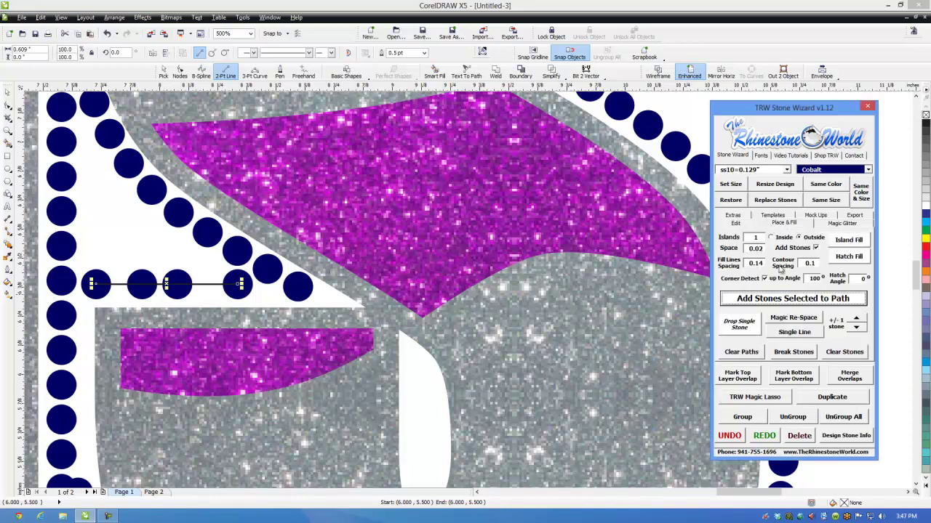
{"action": "left_click", "coordinate": [789, 323]}
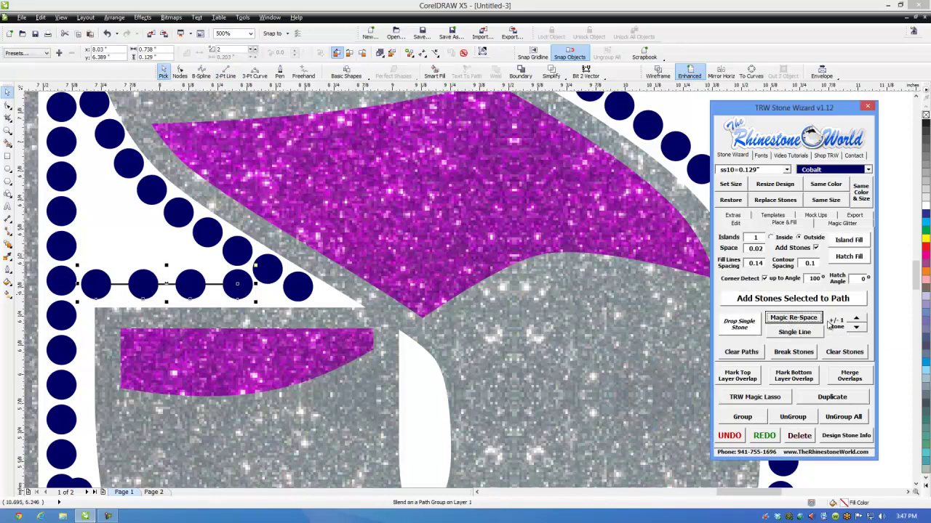
{"action": "left_click", "coordinate": [855, 319]}
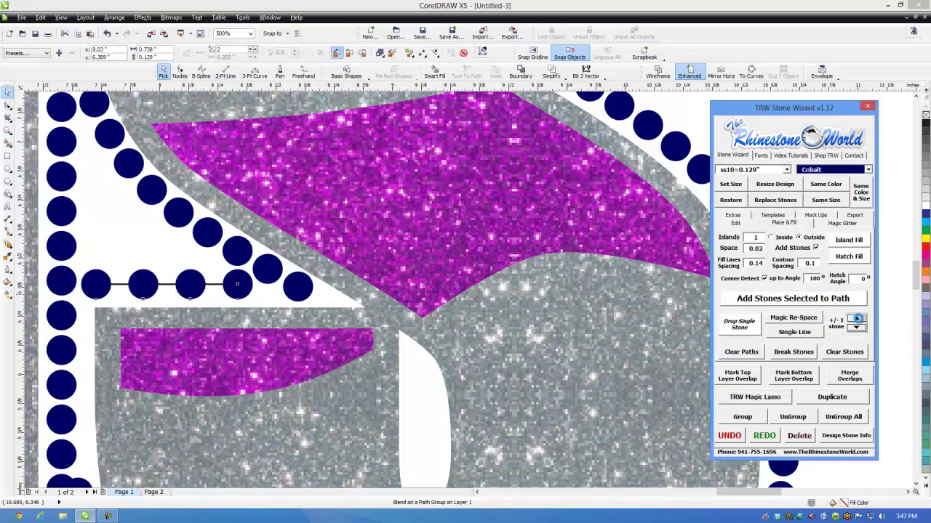
{"action": "left_click", "coordinate": [754, 354]}
{"action": "scroll", "coordinate": [176, 254], "scroll_direction": "down", "scroll_amount": 2}
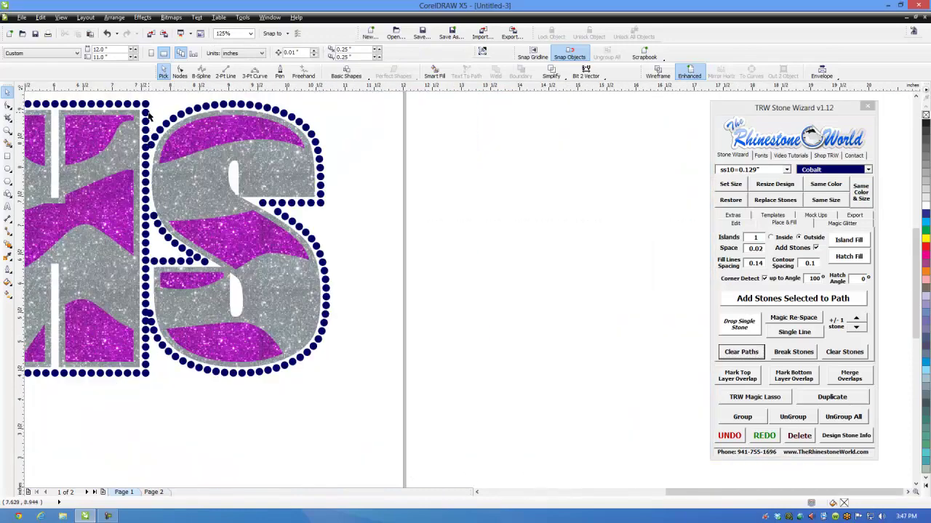
- Try moving the second stone of the row under the S's upper arm down toward the outer diagonal, and undo the move
{"action": "scroll", "coordinate": [259, 207], "scroll_direction": "up", "scroll_amount": 2}
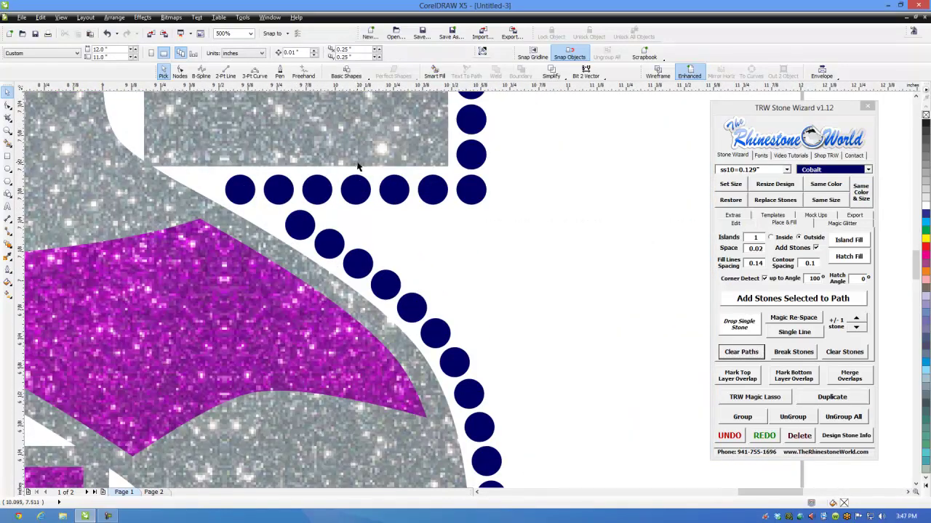
{"action": "scroll", "coordinate": [268, 211], "scroll_direction": "up", "scroll_amount": 3}
{"action": "scroll", "coordinate": [357, 240], "scroll_direction": "down", "scroll_amount": 3}
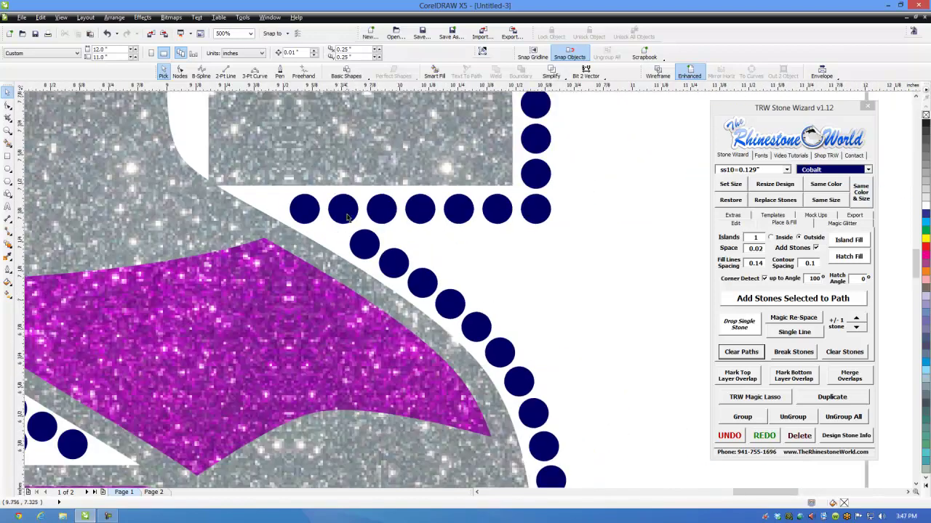
{"action": "scroll", "coordinate": [347, 217], "scroll_direction": "up", "scroll_amount": 1}
{"action": "left_click_drag", "start_coordinate": [351, 216], "coordinate": [348, 231]}
{"action": "left_click", "coordinate": [420, 258]}
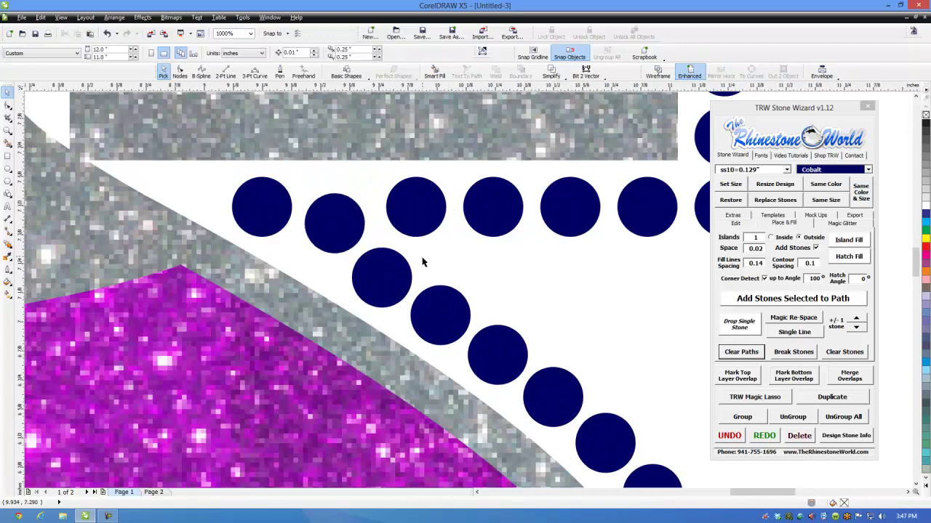
{"action": "scroll", "coordinate": [470, 287], "scroll_direction": "down", "scroll_amount": 2}
{"action": "scroll", "coordinate": [412, 247], "scroll_direction": "up", "scroll_amount": 2}
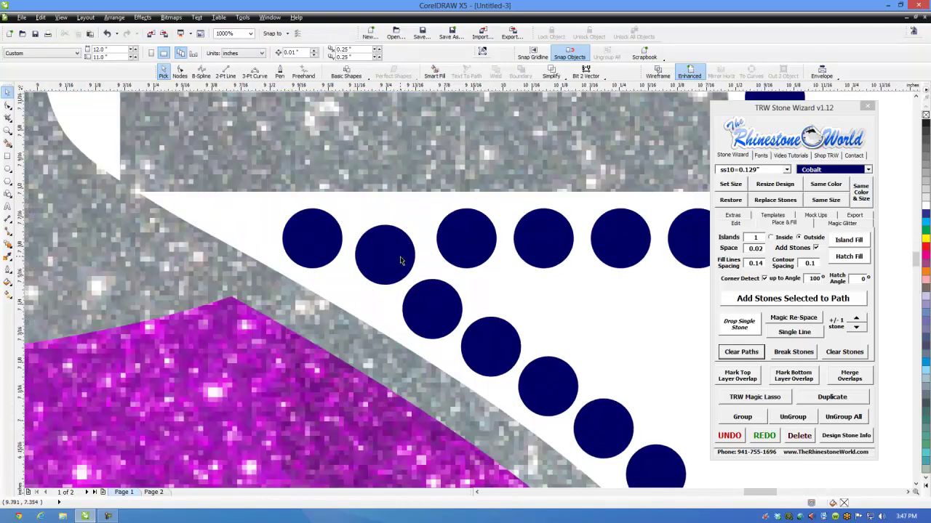
{"action": "left_click", "coordinate": [403, 244]}
{"action": "left_click", "coordinate": [405, 243]}
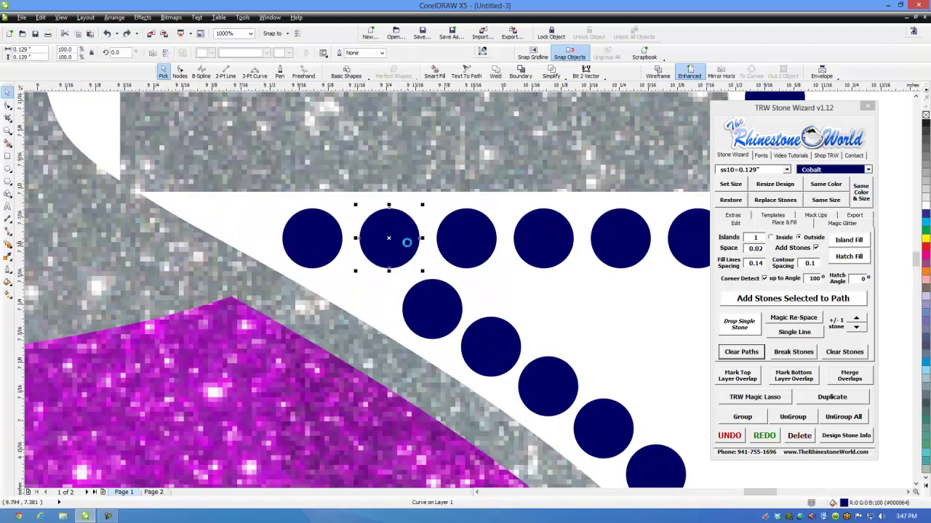
- Move the topmost stone of the S's outer diagonal up and inward, close beneath the upper arm's stone row
{"action": "scroll", "coordinate": [416, 286], "scroll_direction": "down", "scroll_amount": 2}
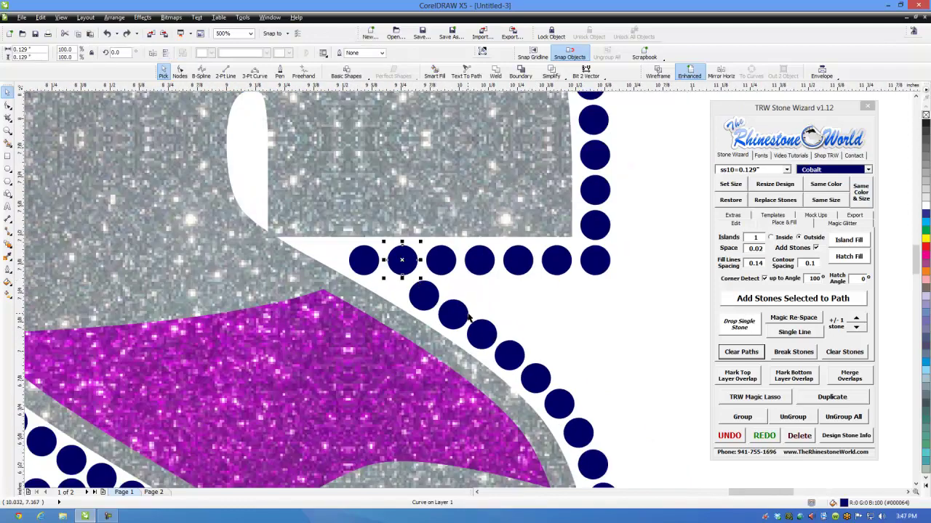
{"action": "scroll", "coordinate": [533, 398], "scroll_direction": "up", "scroll_amount": 1}
{"action": "scroll", "coordinate": [366, 207], "scroll_direction": "up", "scroll_amount": 2}
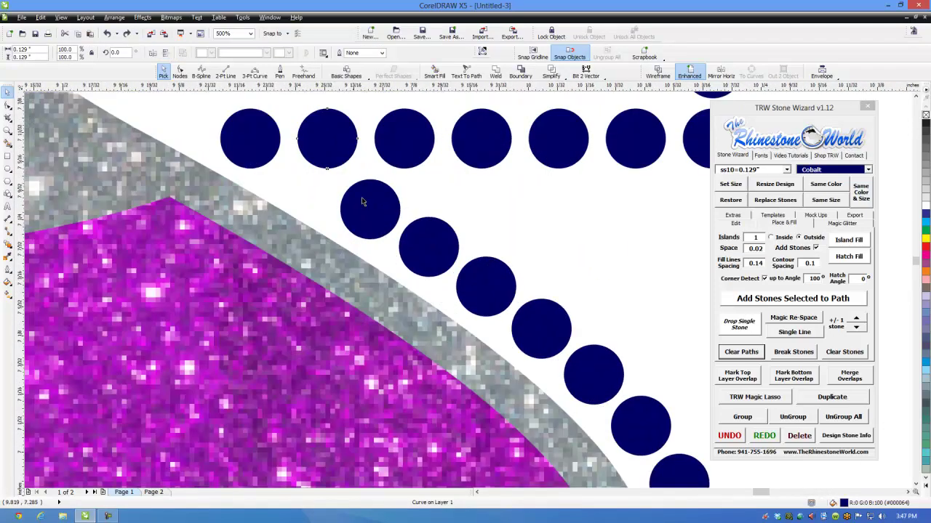
{"action": "left_click_drag", "start_coordinate": [377, 213], "coordinate": [334, 198]}
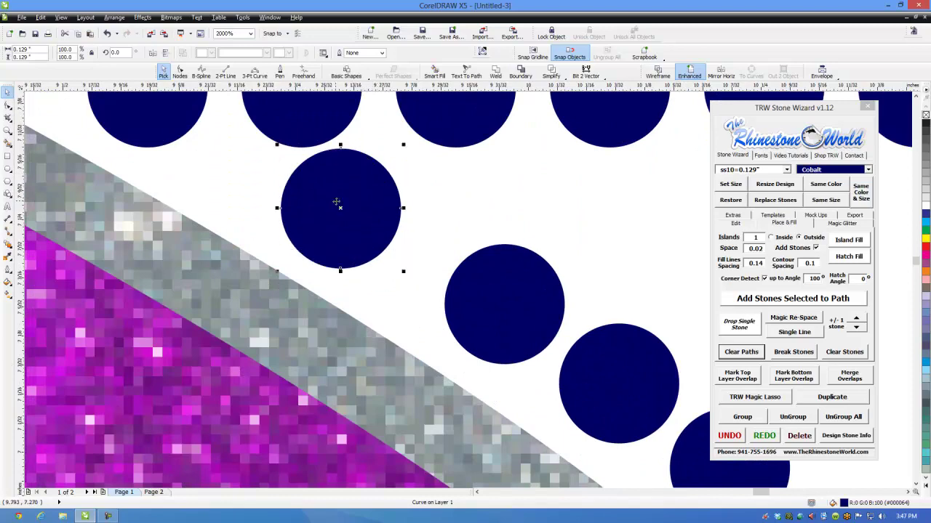
{"action": "scroll", "coordinate": [338, 201], "scroll_direction": "down", "scroll_amount": 2}
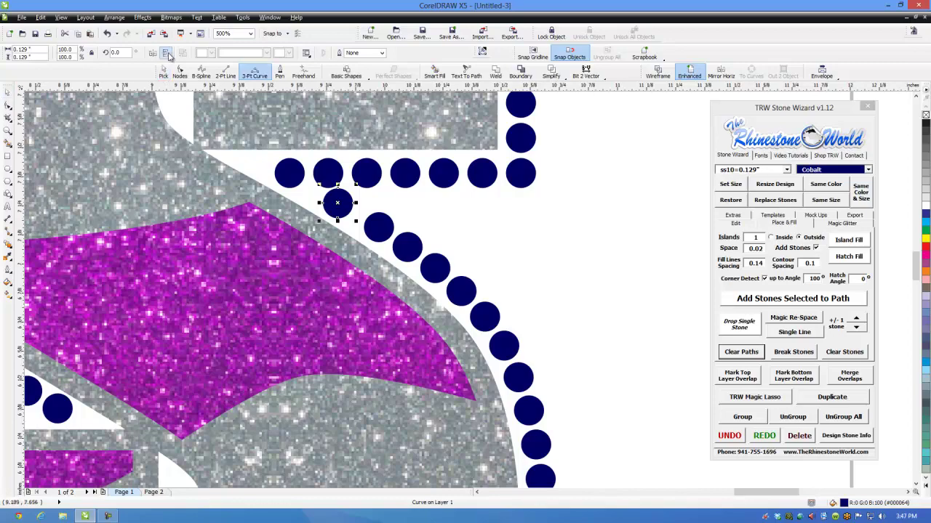
- Draw a 3-Pt Curve through the top eight stones of the S's outer diagonal, apply Magic Re-Space and clear the path
{"action": "left_click", "coordinate": [255, 72]}
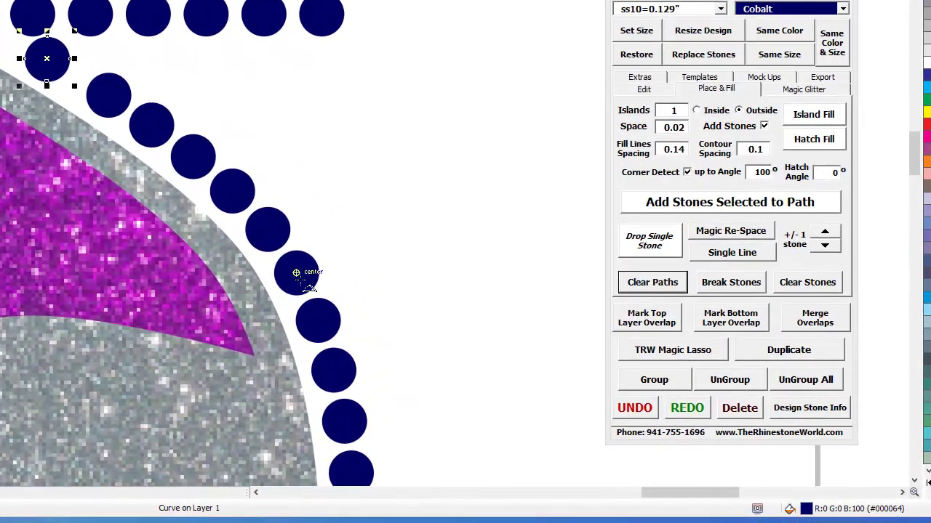
{"action": "left_click_drag", "start_coordinate": [317, 318], "coordinate": [48, 60]}
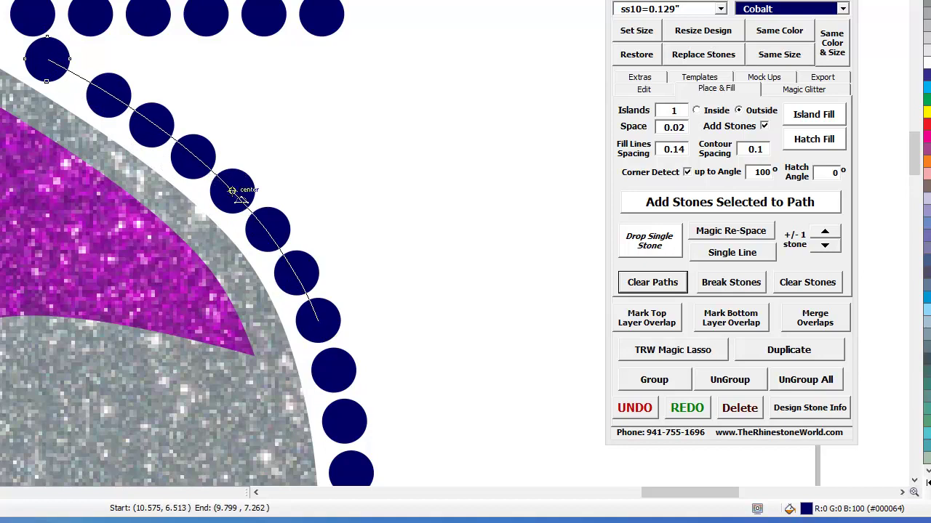
{"action": "left_click", "coordinate": [232, 190]}
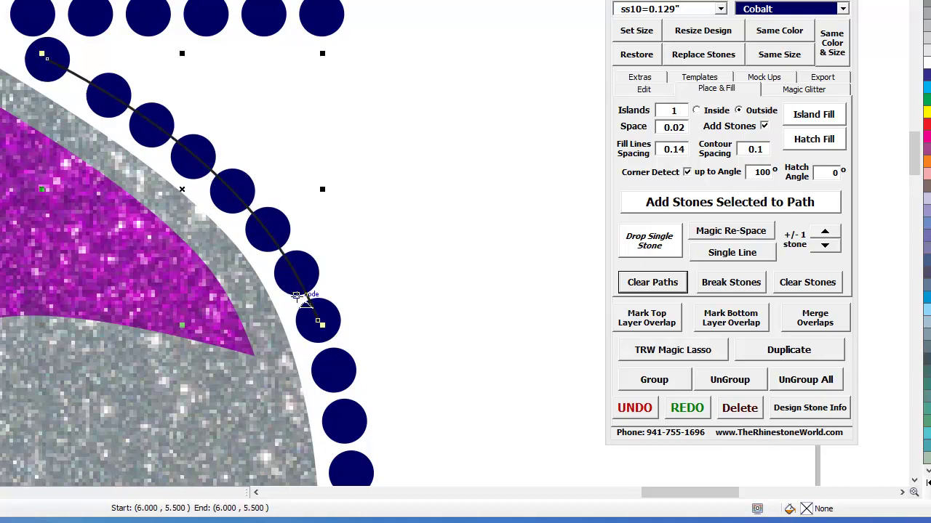
{"action": "left_click", "coordinate": [730, 233]}
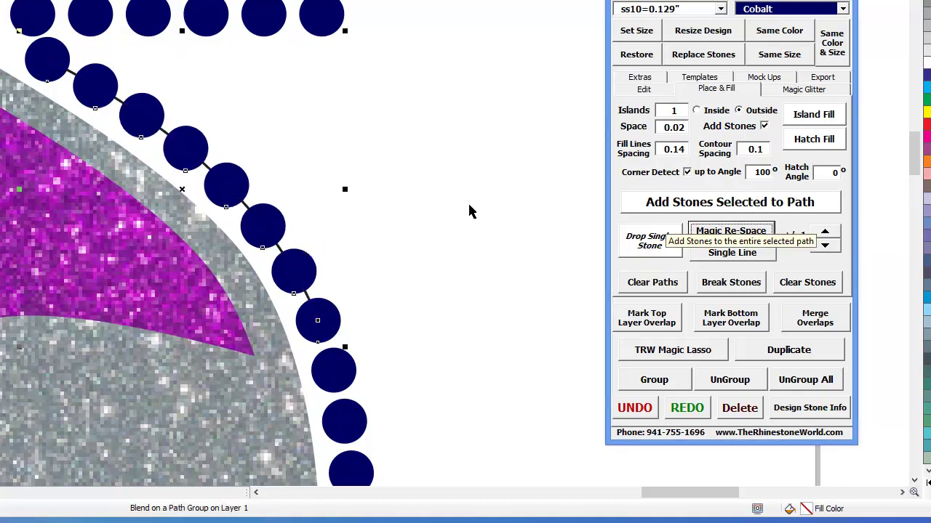
{"action": "left_click", "coordinate": [653, 282]}
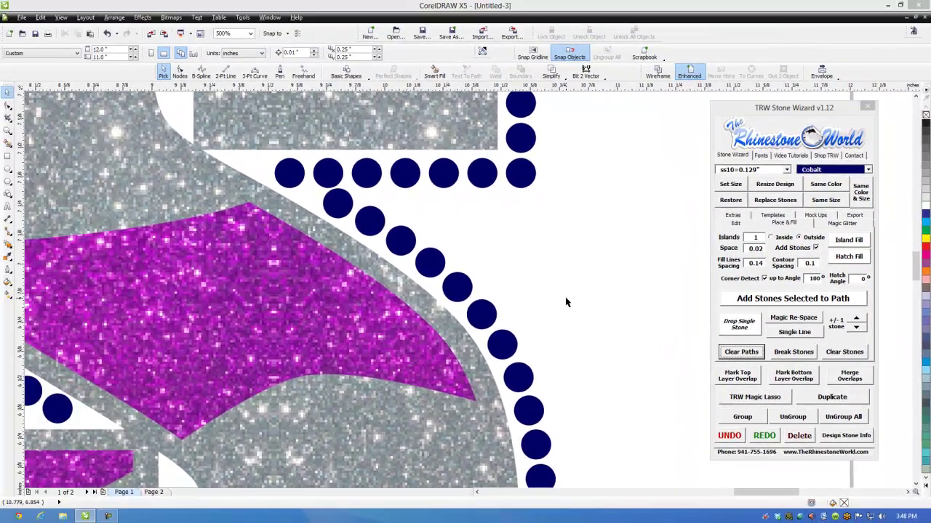
- Move the lowest stone of the S's upper curve off the H's column and into the gap between two column stones
{"action": "scroll", "coordinate": [566, 302], "scroll_direction": "down", "scroll_amount": 5}
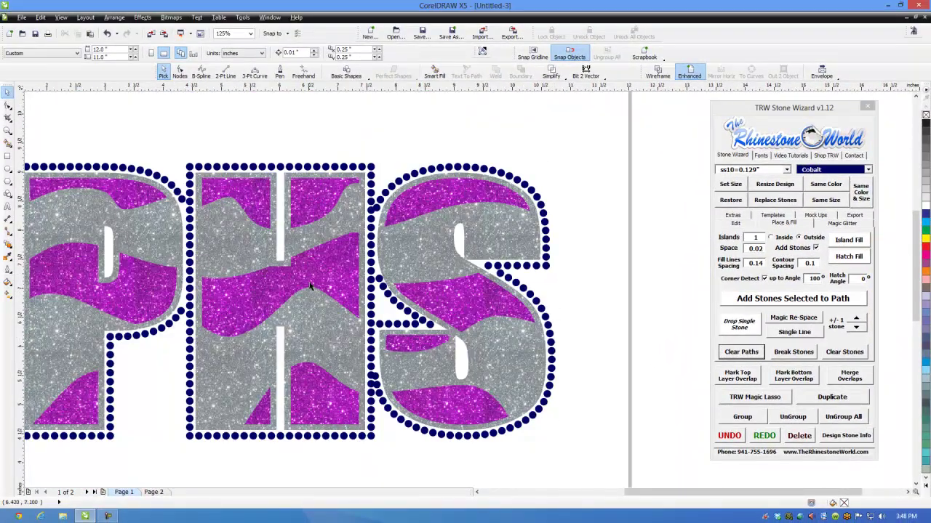
{"action": "scroll", "coordinate": [376, 205], "scroll_direction": "up", "scroll_amount": 6}
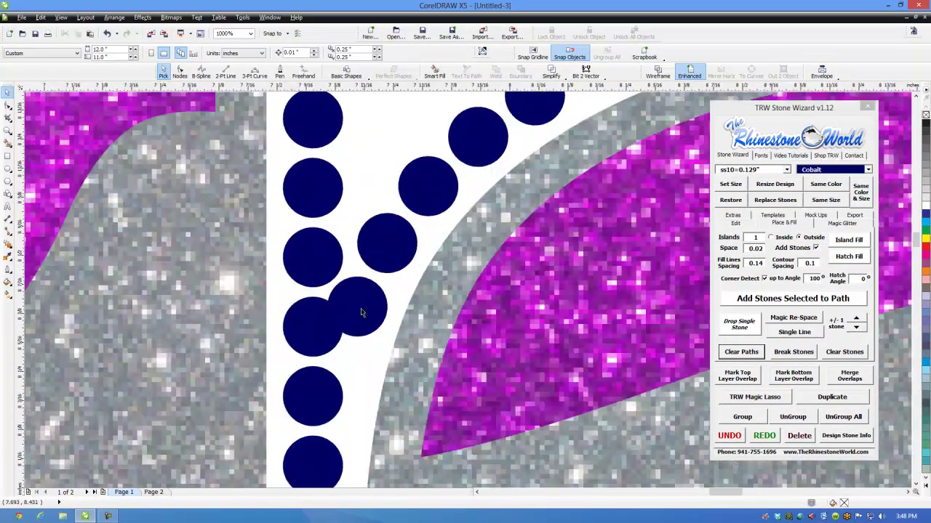
{"action": "left_click_drag", "start_coordinate": [366, 320], "coordinate": [377, 298]}
{"action": "scroll", "coordinate": [377, 298], "scroll_direction": "down", "scroll_amount": 2}
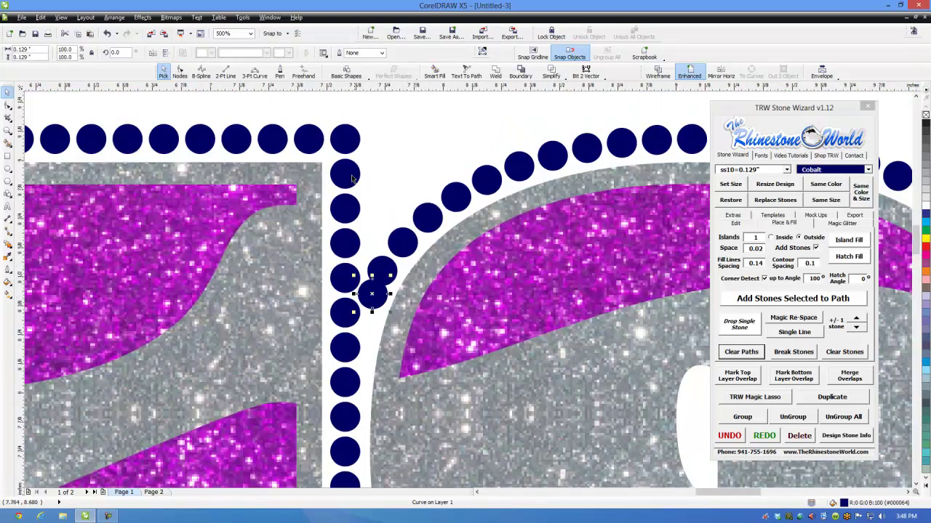
- Draw a 3-Pt Curve from the S's top stones down to the moved stone, apply Magic Re-Space and clear the path
{"action": "left_click", "coordinate": [255, 73]}
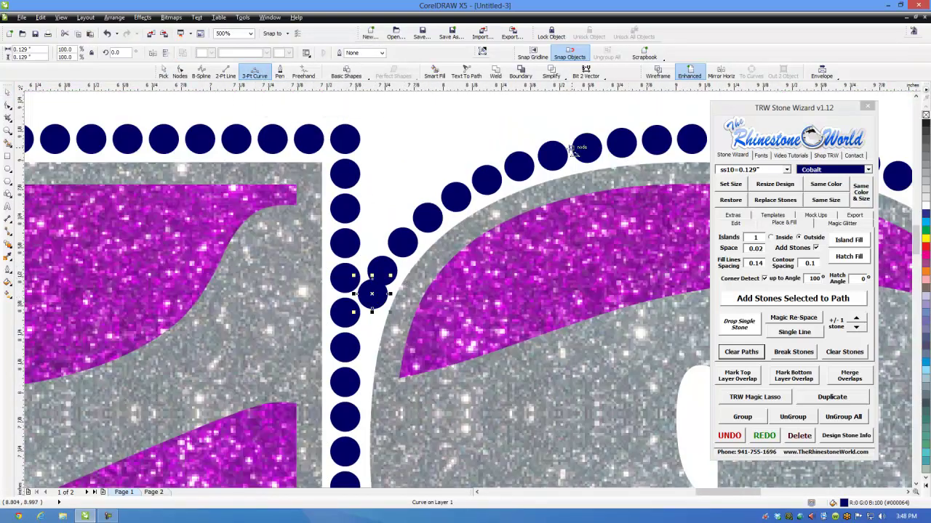
{"action": "left_click_drag", "start_coordinate": [587, 149], "coordinate": [372, 294]}
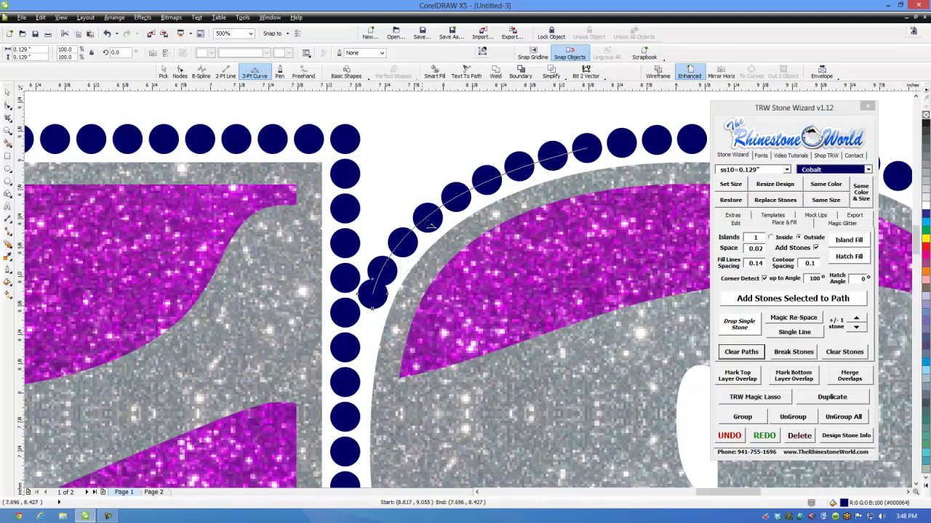
{"action": "left_click", "coordinate": [457, 197]}
{"action": "left_click", "coordinate": [793, 319]}
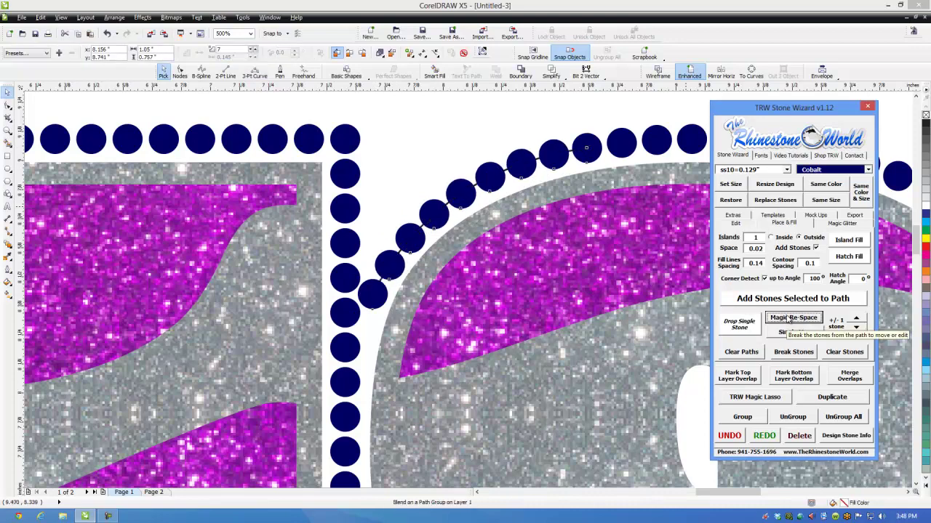
{"action": "left_click", "coordinate": [741, 352]}
- Delete the two stones at the start of the S's lower curve that overlap the H's stone column
{"action": "scroll", "coordinate": [451, 161], "scroll_direction": "down", "scroll_amount": 2}
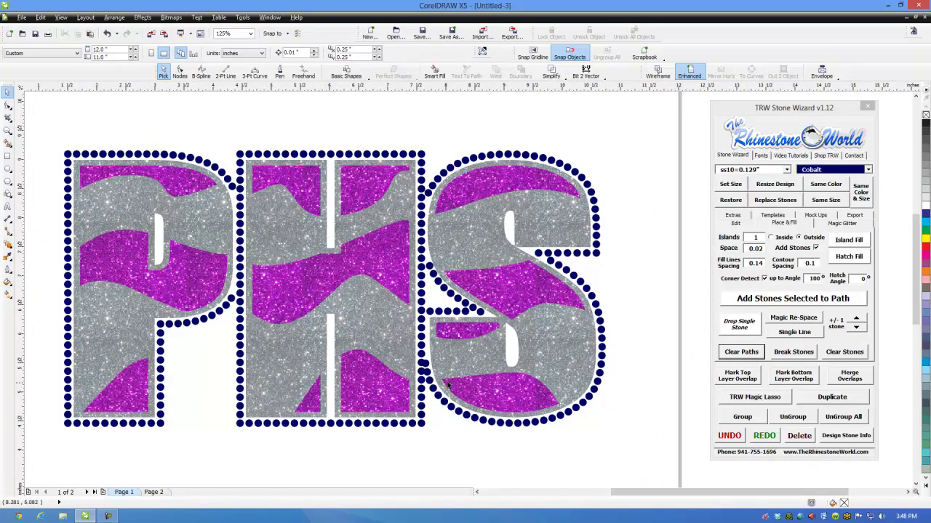
{"action": "scroll", "coordinate": [434, 402], "scroll_direction": "up", "scroll_amount": 1}
{"action": "scroll", "coordinate": [421, 348], "scroll_direction": "up", "scroll_amount": 6}
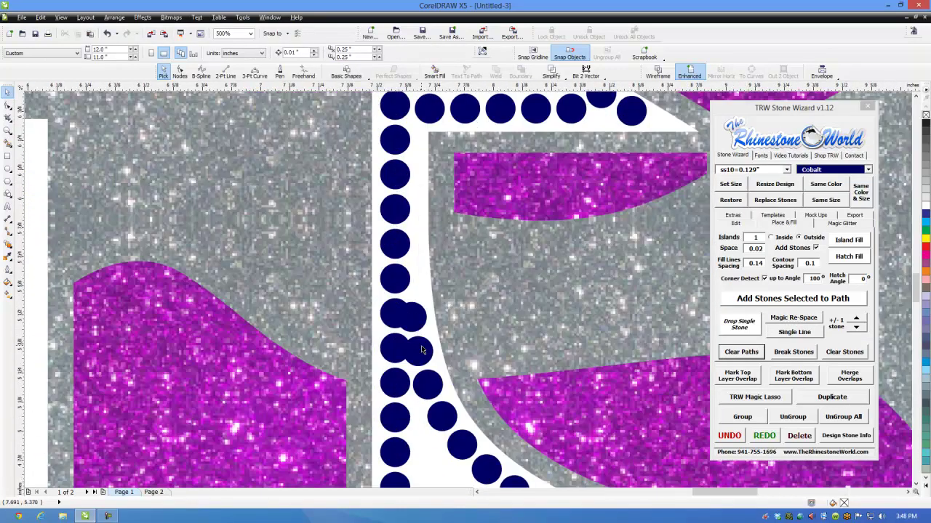
{"action": "left_click", "coordinate": [423, 368]}
{"action": "key", "text": "Delete"}
{"action": "left_click", "coordinate": [404, 287]}
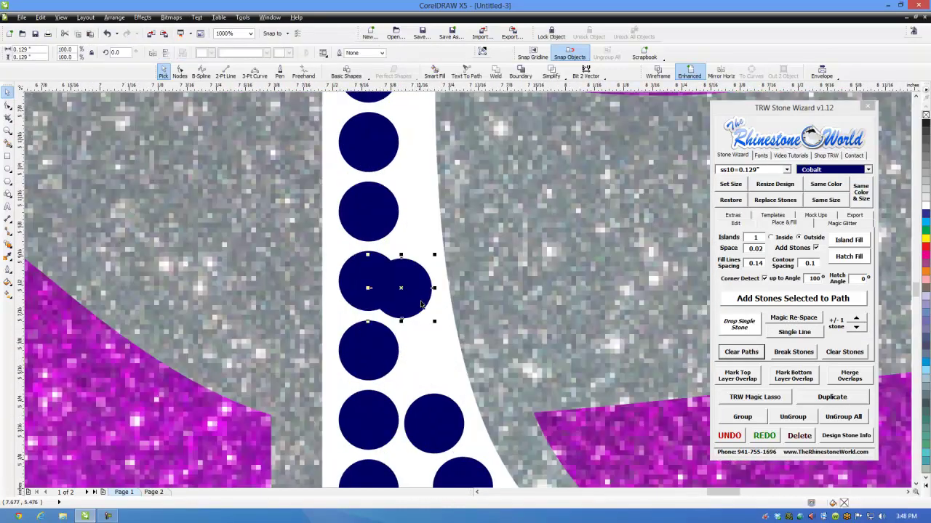
{"action": "key", "text": "Delete"}
{"action": "scroll", "coordinate": [432, 349], "scroll_direction": "down", "scroll_amount": 6}
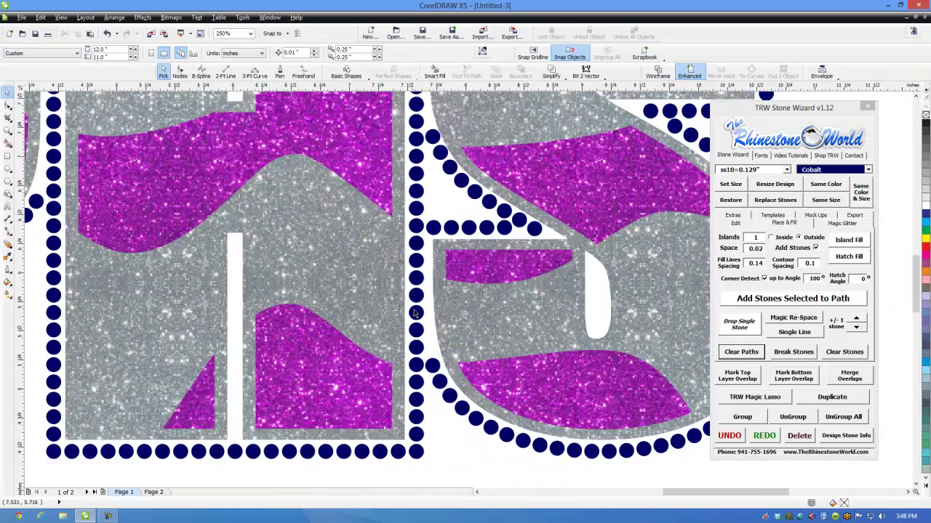
{"action": "scroll", "coordinate": [424, 284], "scroll_direction": "down", "scroll_amount": 3}
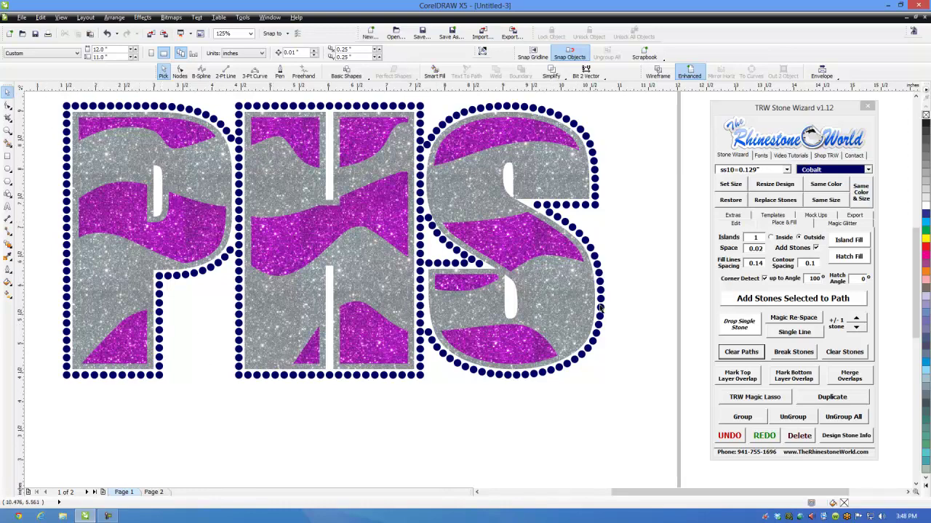
{"action": "scroll", "coordinate": [628, 300], "scroll_direction": "down", "scroll_amount": 2}
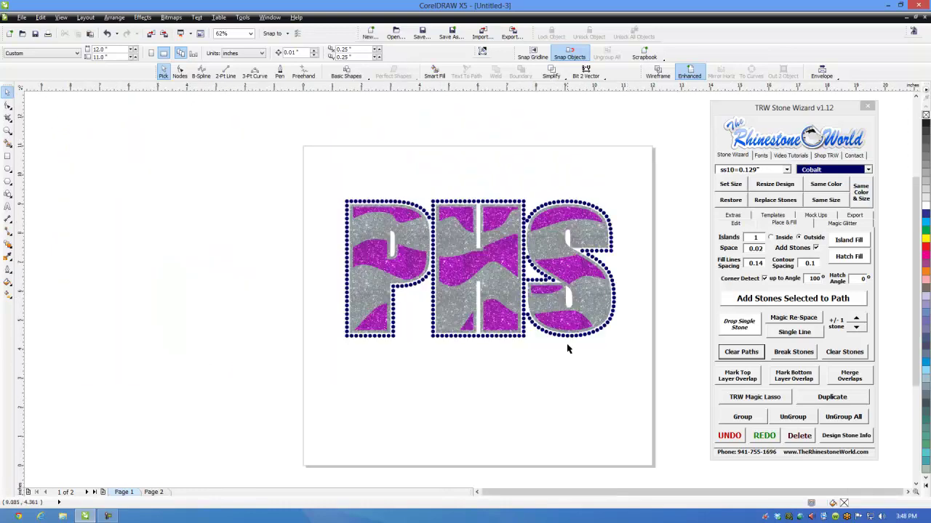
{"action": "scroll", "coordinate": [603, 354], "scroll_direction": "up", "scroll_amount": 2}
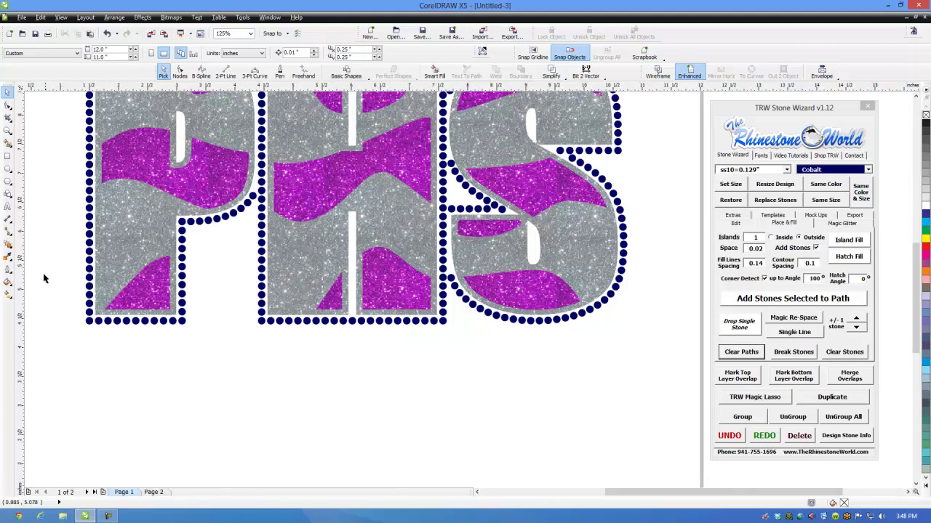
- Add the artistic text "cheerleading" in the blank area below the PHS lettering
{"action": "left_click", "coordinate": [8, 206]}
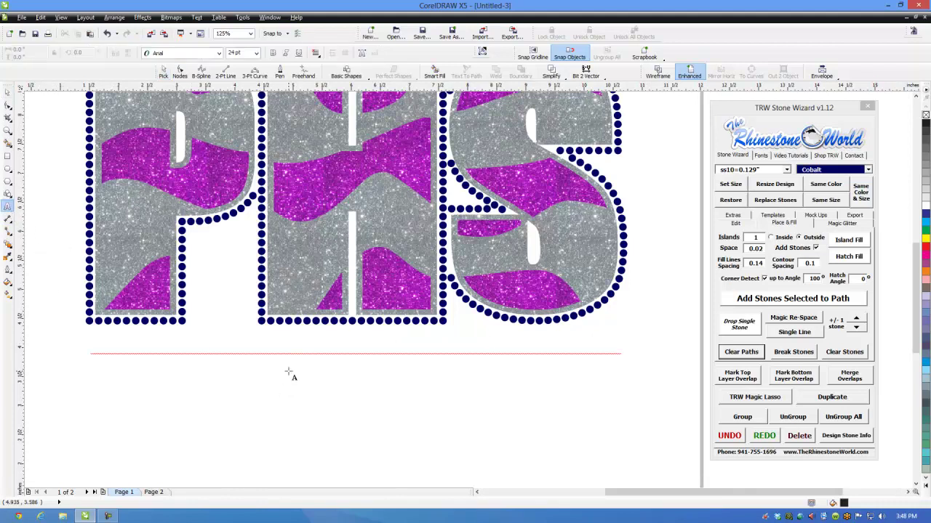
{"action": "left_click", "coordinate": [331, 382]}
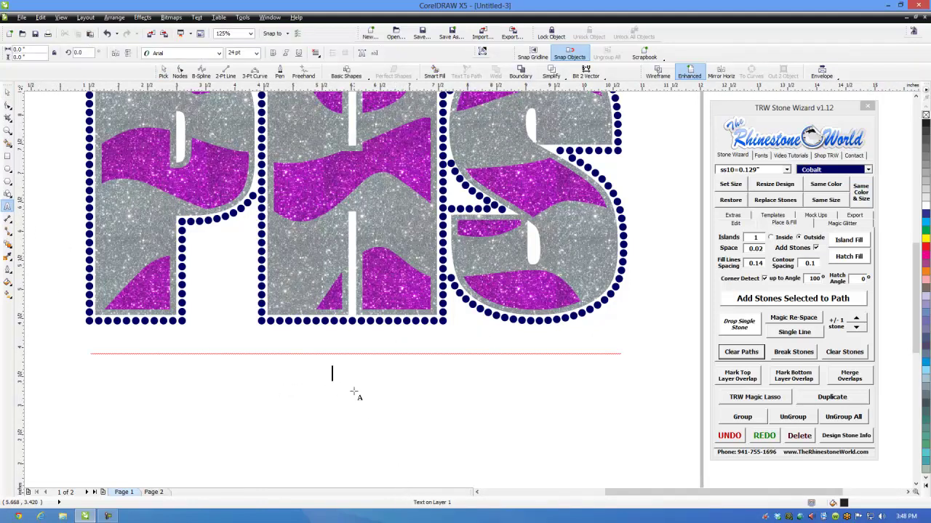
{"action": "left_click", "coordinate": [764, 157]}
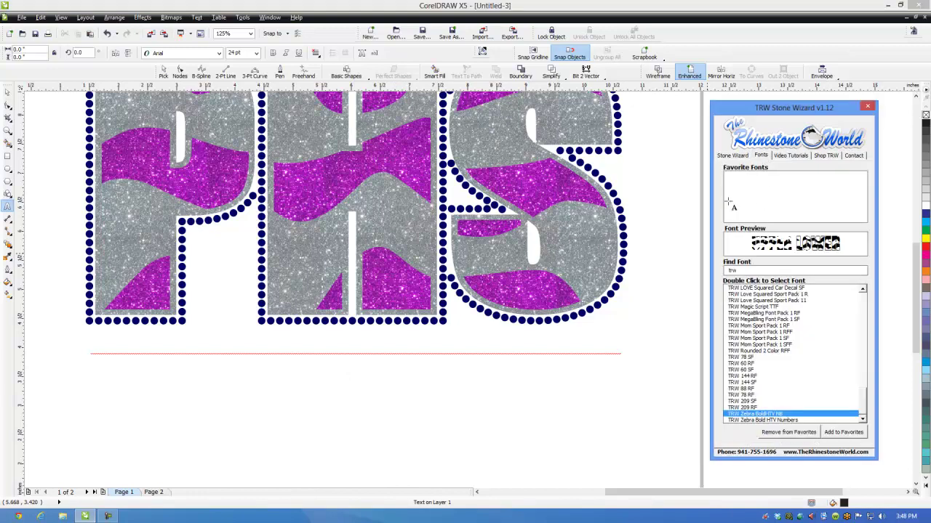
{"action": "left_click", "coordinate": [322, 381]}
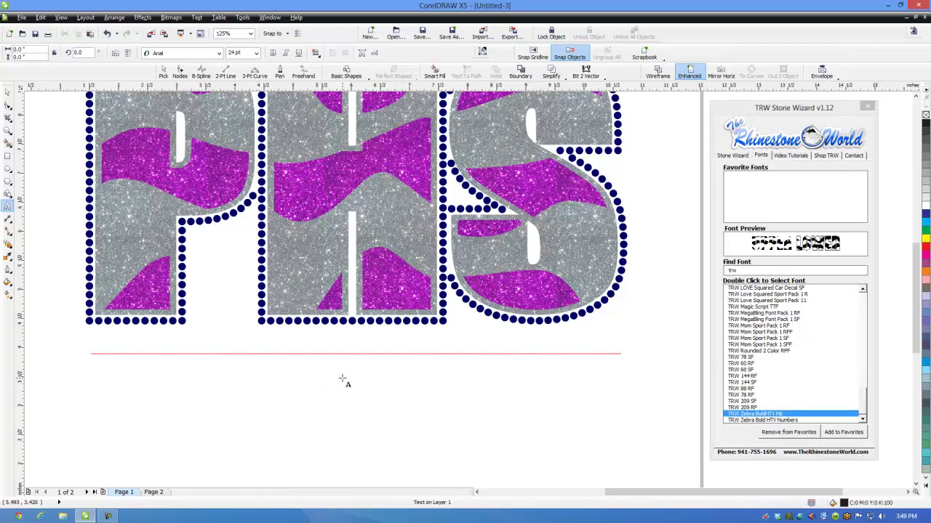
{"action": "type", "text": "cheerleading"}
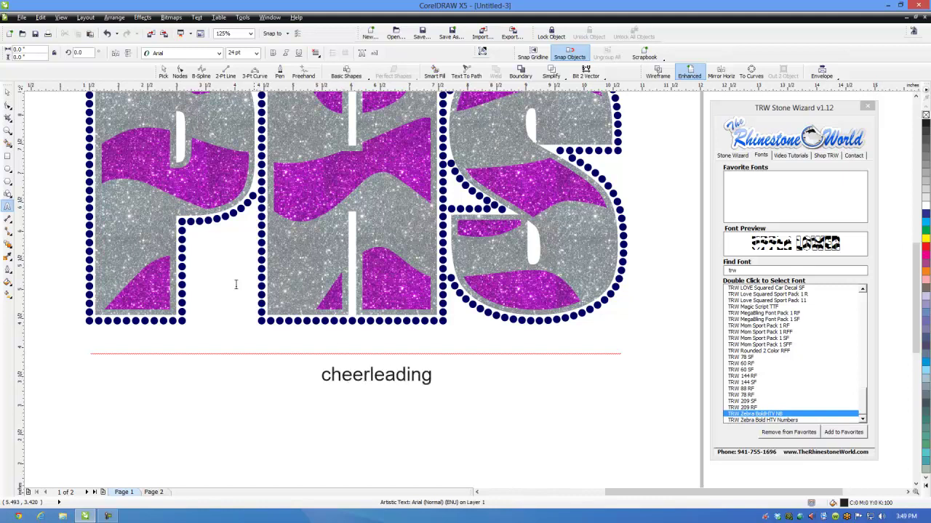
{"action": "left_click", "coordinate": [7, 92]}
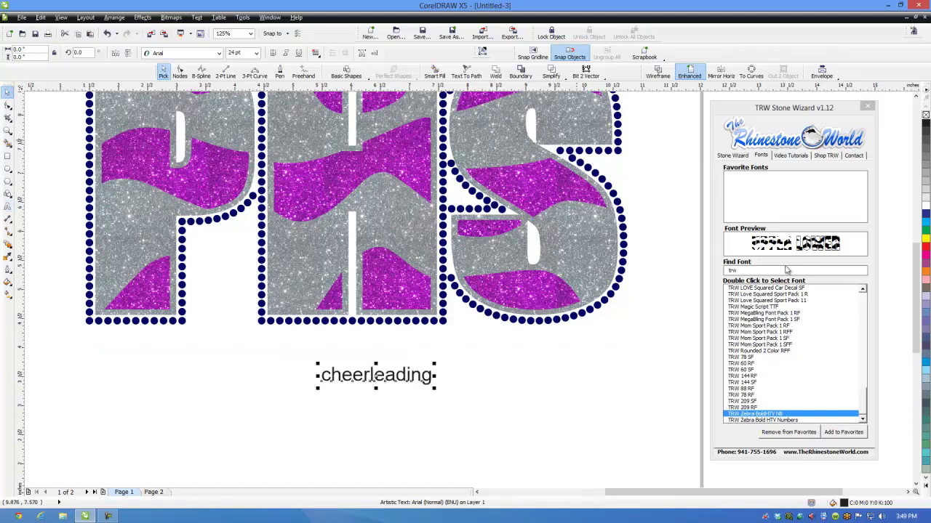
- Find fonts matching "trw 13" and apply TRW 130 Super Small to the cheerleading text
{"action": "left_click", "coordinate": [757, 270]}
{"action": "type", "text": "13"}
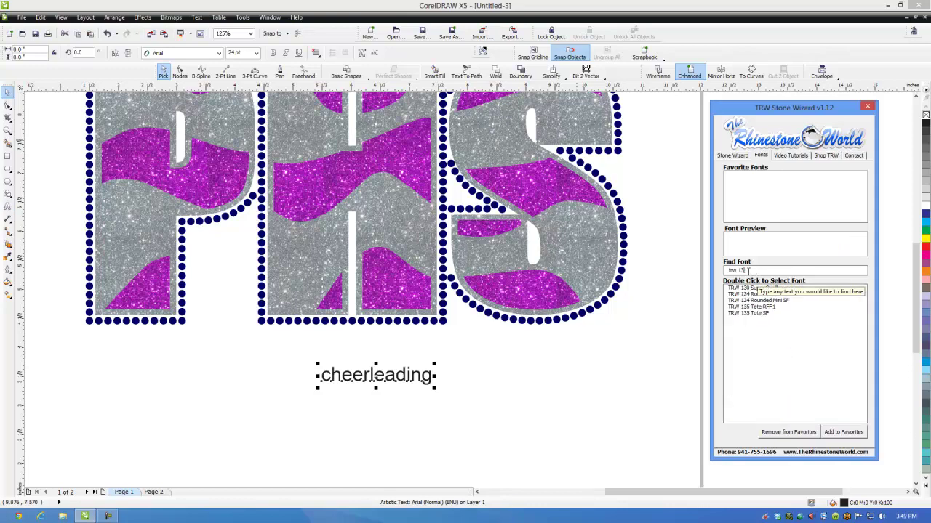
{"action": "double_click", "coordinate": [749, 289]}
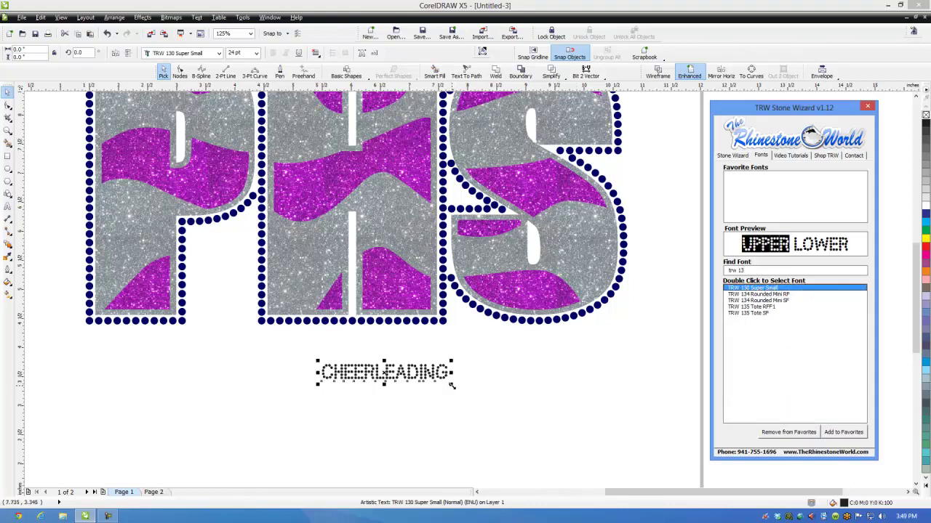
- Enlarge the CHEERLEADING text to about 70 pt and place it directly beneath PHS, aligned with the P's outer left edge
{"action": "left_click_drag", "start_coordinate": [450, 386], "coordinate": [764, 475]}
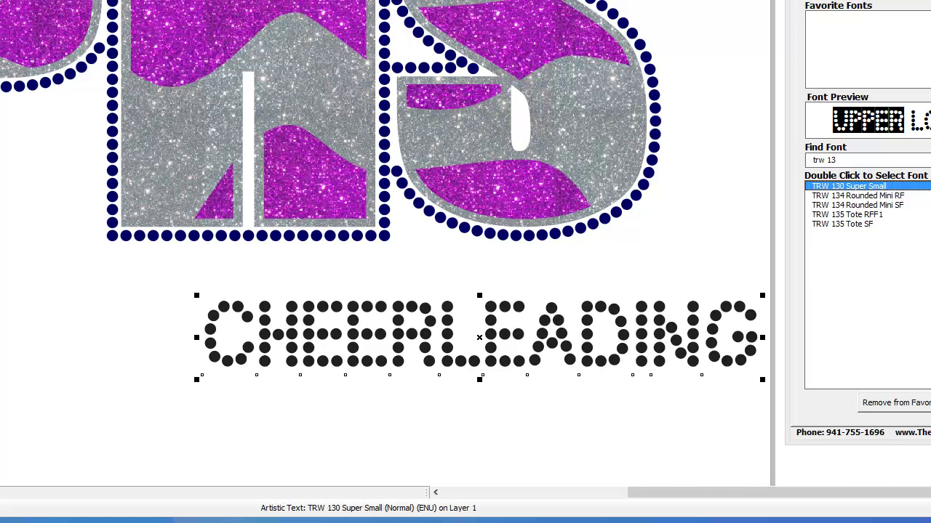
{"action": "left_click_drag", "start_coordinate": [398, 332], "coordinate": [46, 283]}
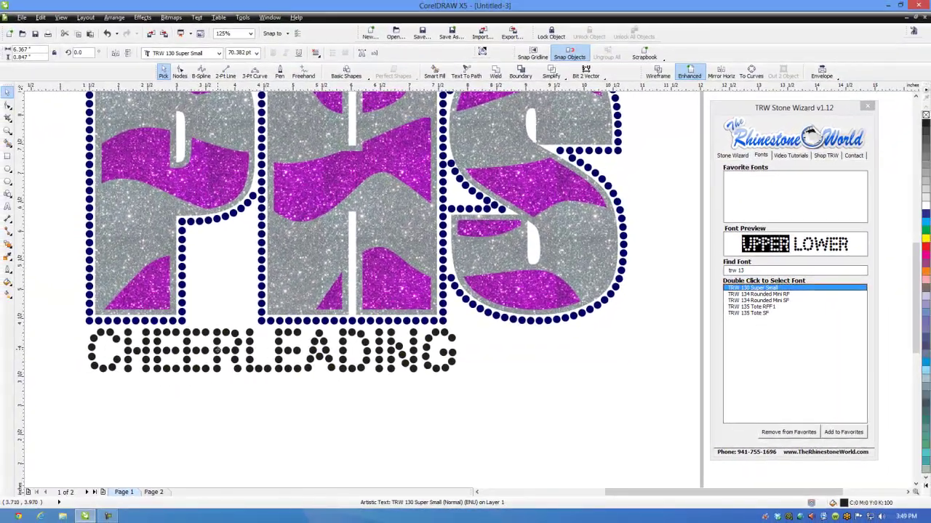
{"action": "left_click", "coordinate": [218, 350]}
{"action": "scroll", "coordinate": [282, 354], "scroll_direction": "down", "scroll_amount": 2}
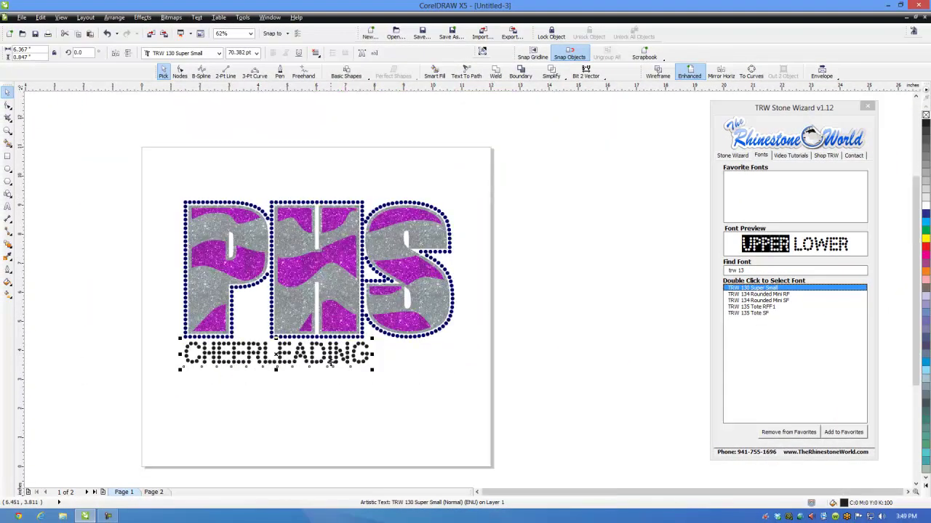
- Widen CHEERLEADING's letter spacing to span the PHS width using the Text Spacing & Shape Tool, and make its stones Cobalt
{"action": "left_click", "coordinate": [733, 156]}
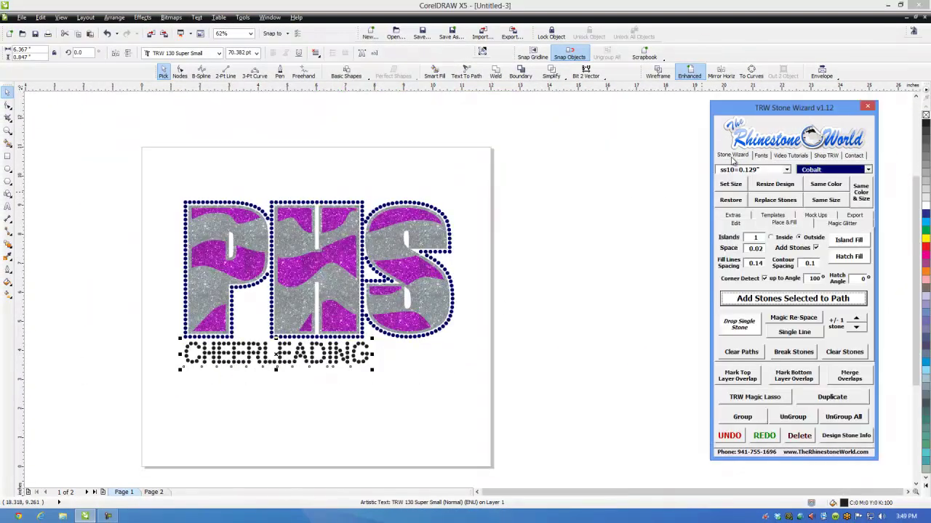
{"action": "left_click", "coordinate": [738, 225]}
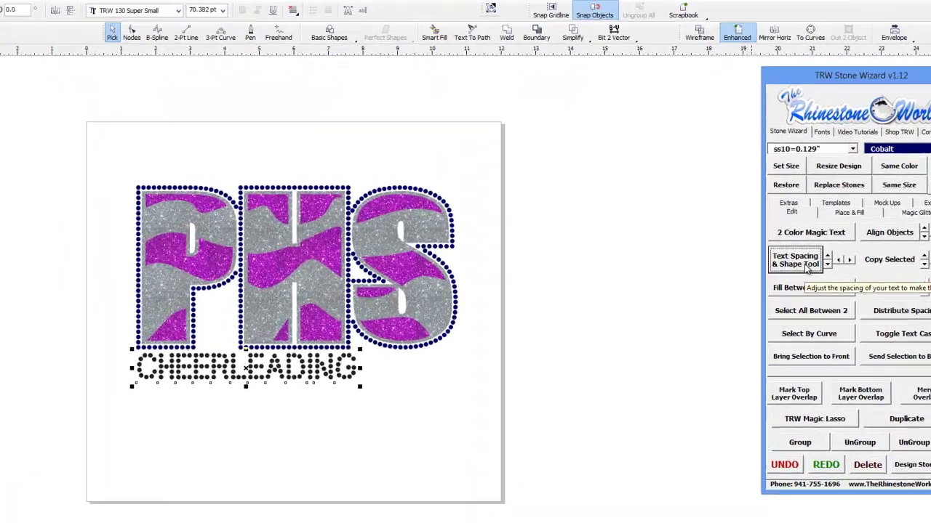
{"action": "left_click", "coordinate": [809, 268]}
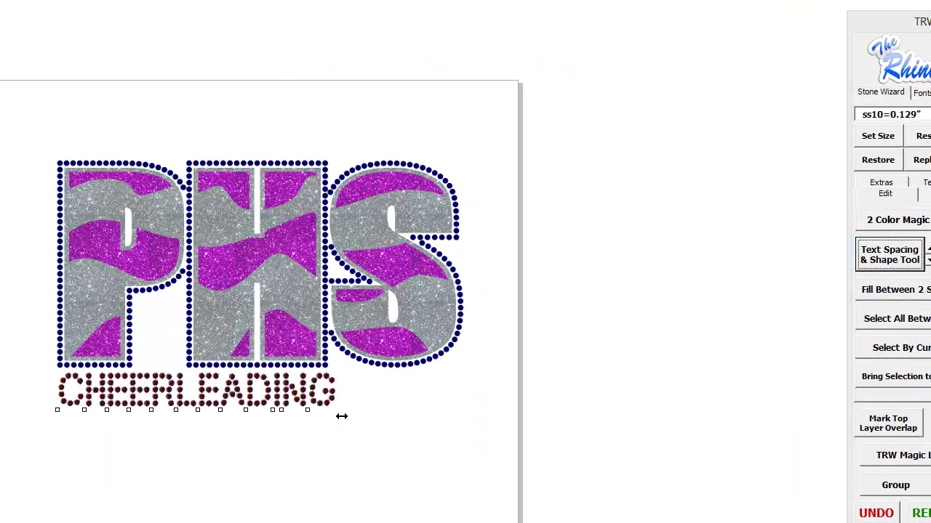
{"action": "left_click_drag", "start_coordinate": [341, 416], "coordinate": [464, 416]}
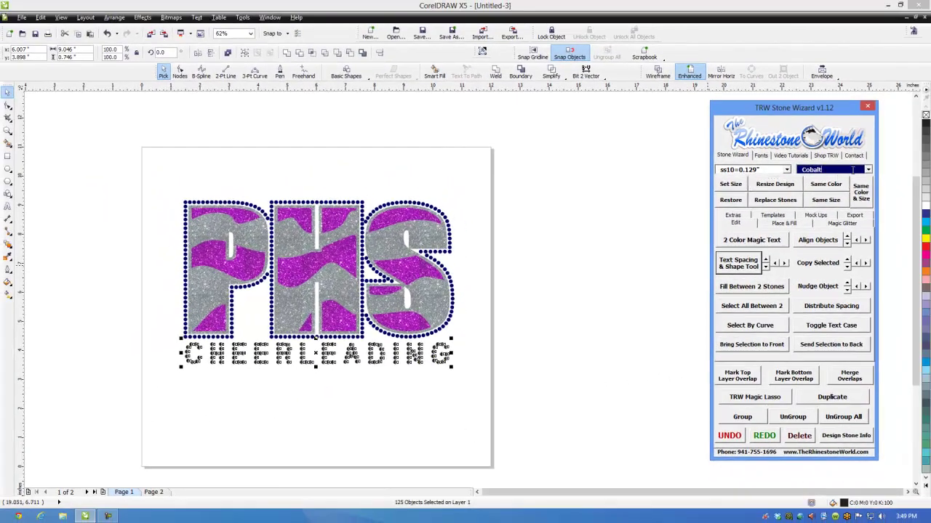
{"action": "left_click", "coordinate": [552, 334]}
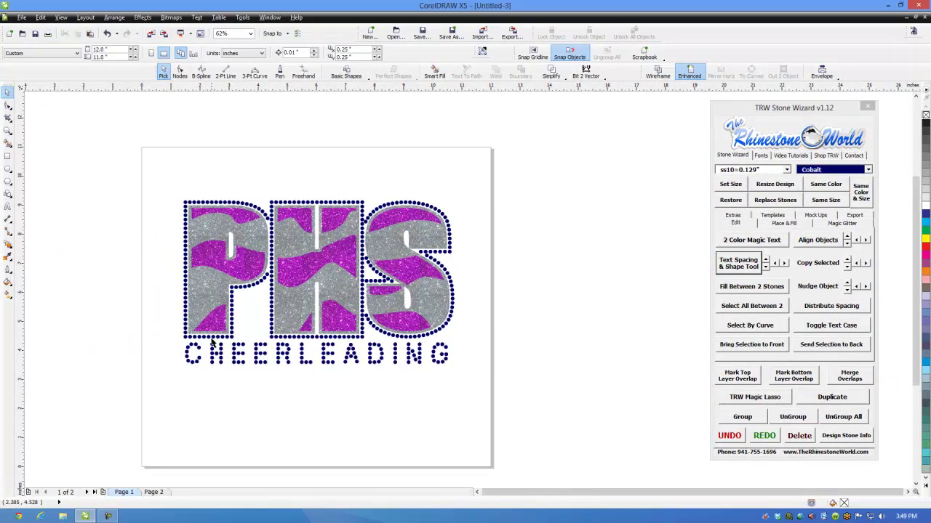
- Nudge all the CHEERLEADING stones about 0.04 in left and 0.06 in up, closer to the PHS outline
{"action": "left_click_drag", "start_coordinate": [491, 385], "coordinate": [134, 343]}
{"action": "scroll", "coordinate": [333, 352], "scroll_direction": "up", "scroll_amount": 5}
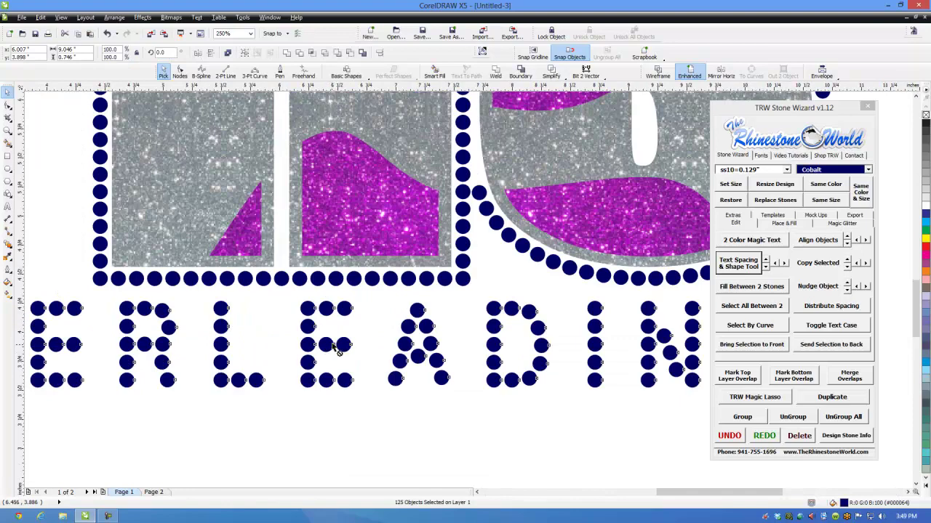
{"action": "scroll", "coordinate": [333, 349], "scroll_direction": "down", "scroll_amount": 5}
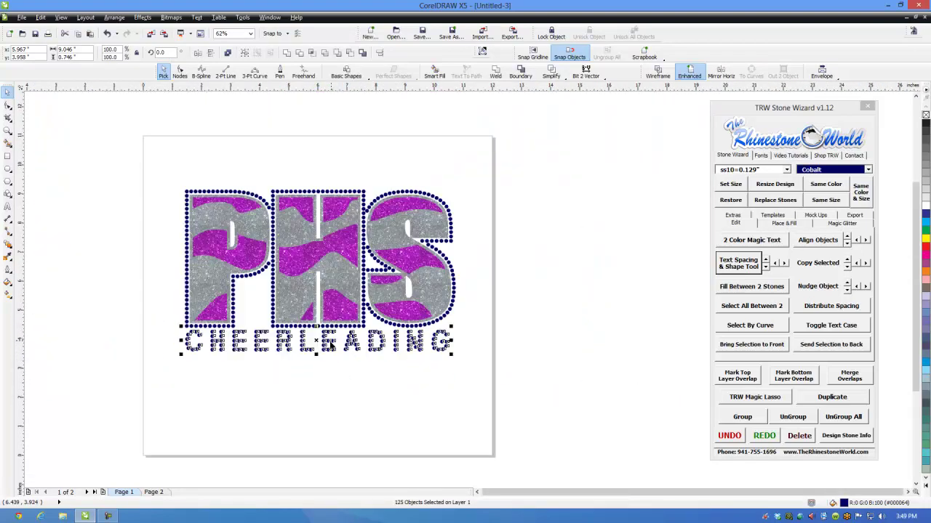
{"action": "left_click", "coordinate": [278, 355]}
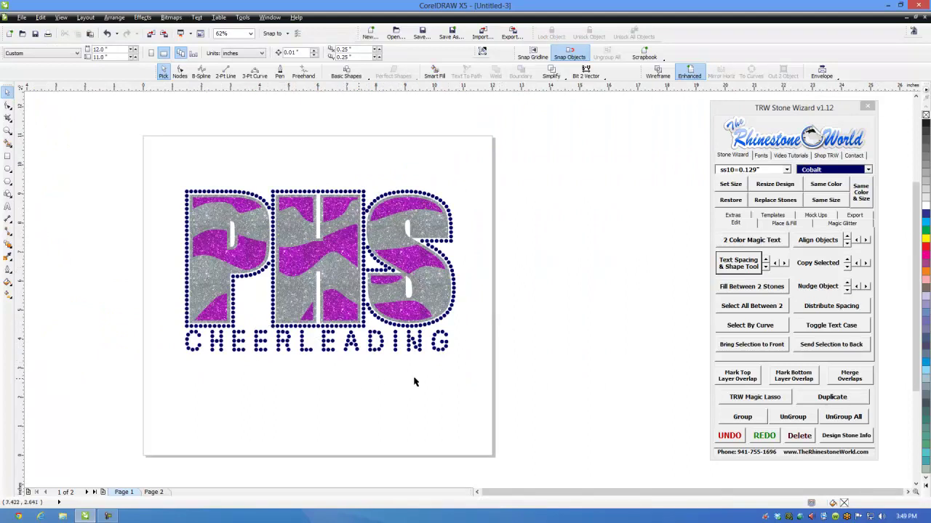
- Select all stones of the same Cobalt color in the design and change them to Crystal
{"action": "left_click", "coordinate": [442, 348]}
{"action": "left_click", "coordinate": [823, 185]}
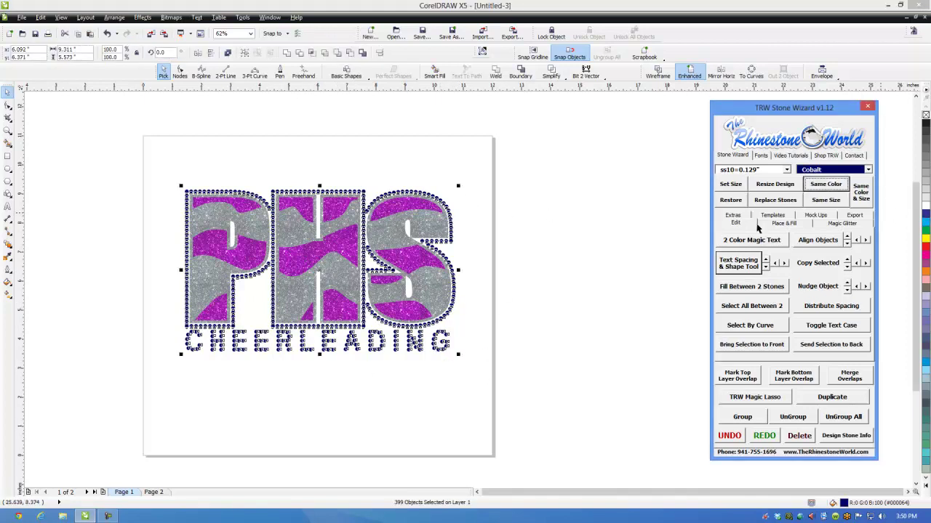
{"action": "left_click", "coordinate": [828, 168]}
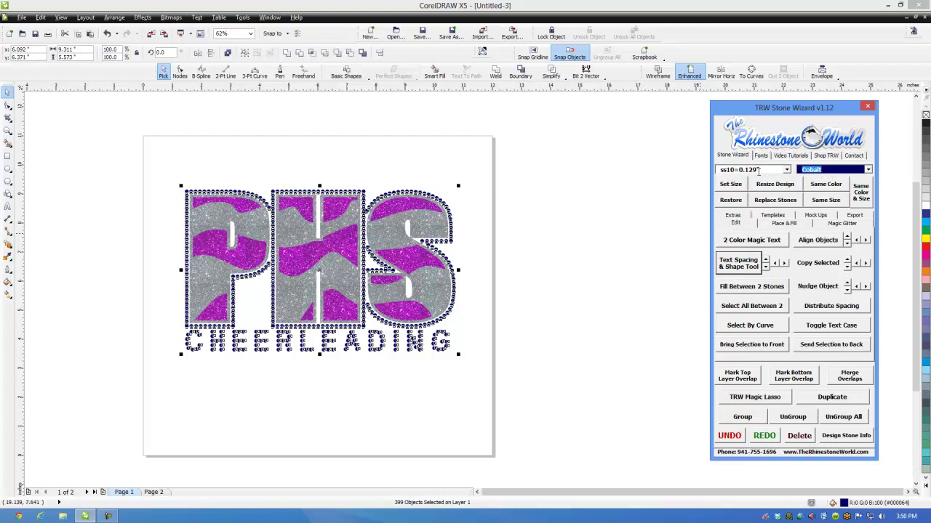
{"action": "key", "text": "Down"}
{"action": "left_click", "coordinate": [582, 237]}
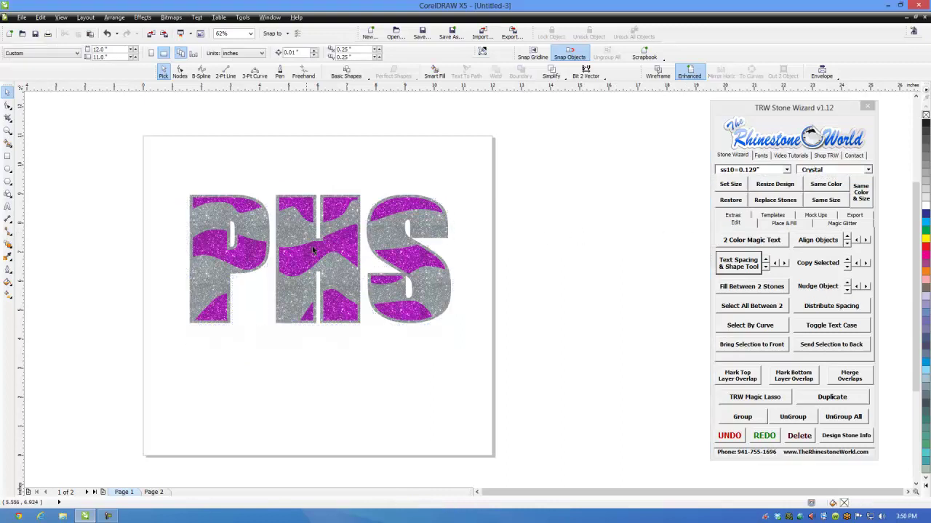
- Create a basic women's scoop-neck T-shirt mock-up from the entire PHS CHEERLEADING design
{"action": "left_click_drag", "start_coordinate": [547, 140], "coordinate": [87, 441]}
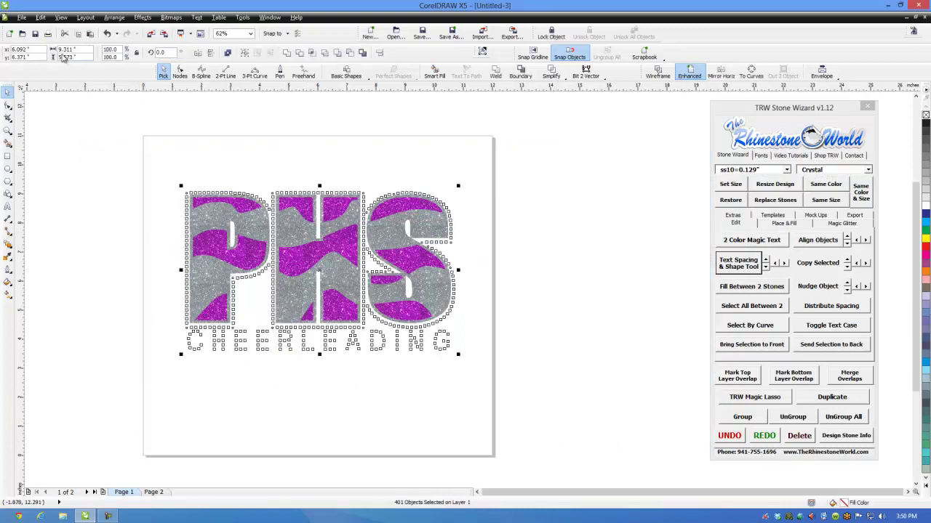
{"action": "left_click", "coordinate": [815, 216]}
{"action": "left_click", "coordinate": [835, 293]}
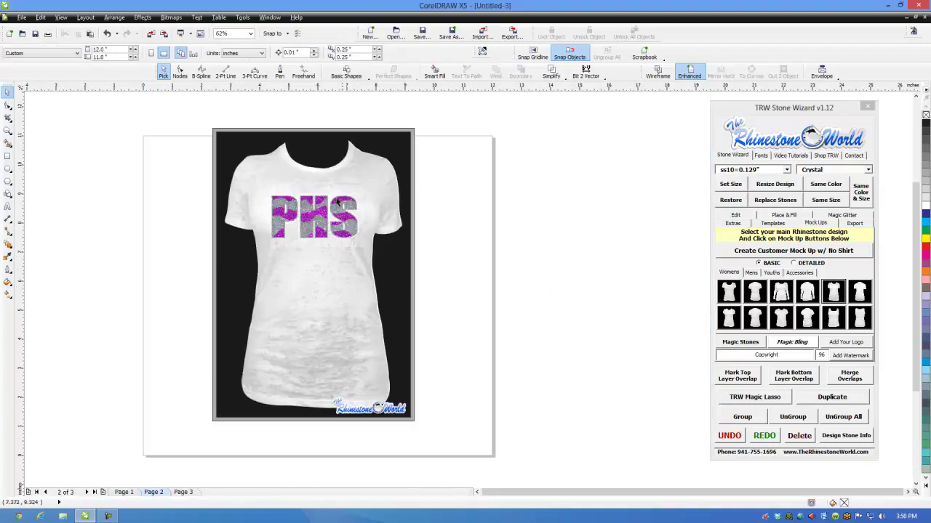
- Recolor the mock-up's white T-shirt black with a grey fabric texture
{"action": "left_click", "coordinate": [348, 301]}
{"action": "left_click", "coordinate": [926, 115]}
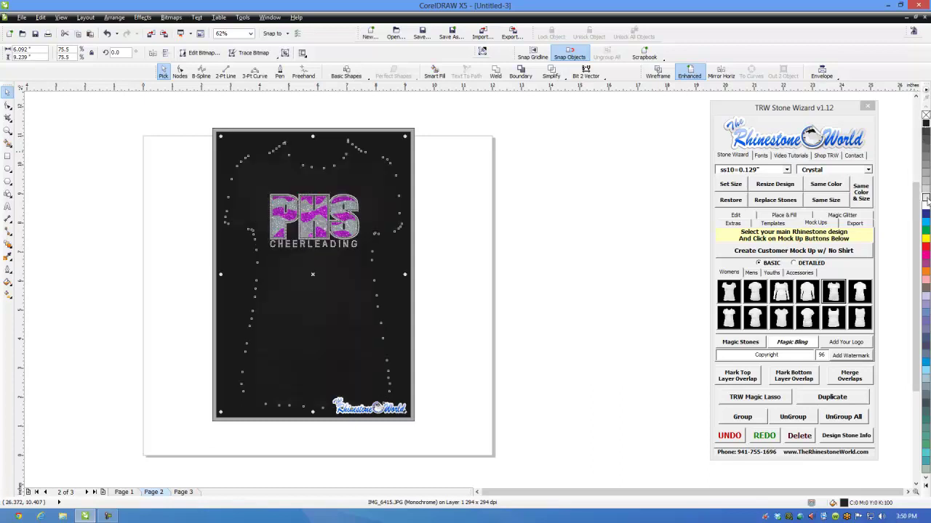
{"action": "left_click", "coordinate": [926, 196]}
{"action": "left_click", "coordinate": [476, 270]}
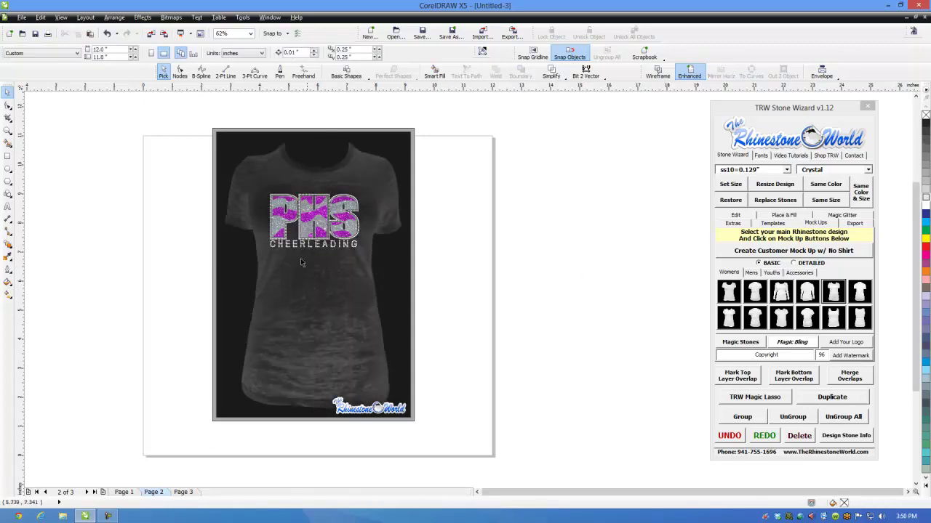
- Fill the mock-up's background rectangle behind the shirt with Purple Magic Glitter
{"action": "left_click", "coordinate": [394, 306], "text": "ctrl"}
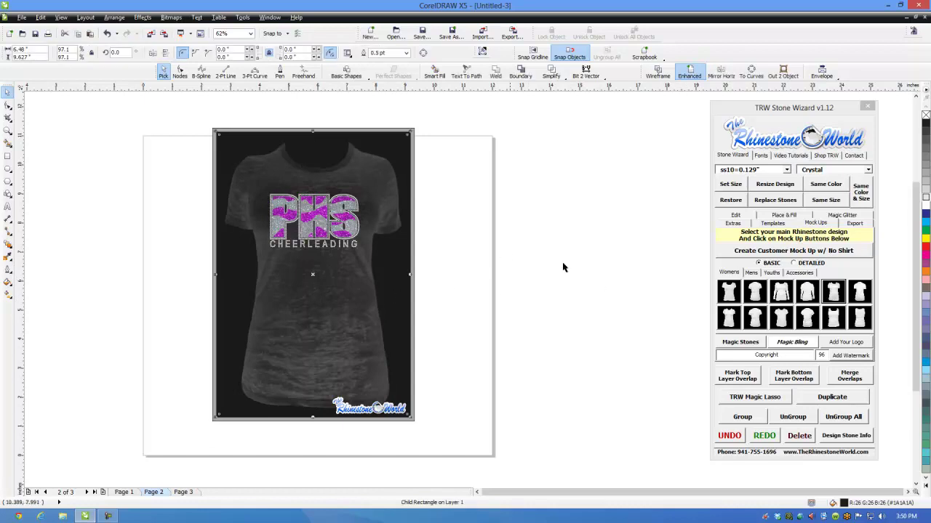
{"action": "left_click", "coordinate": [852, 216]}
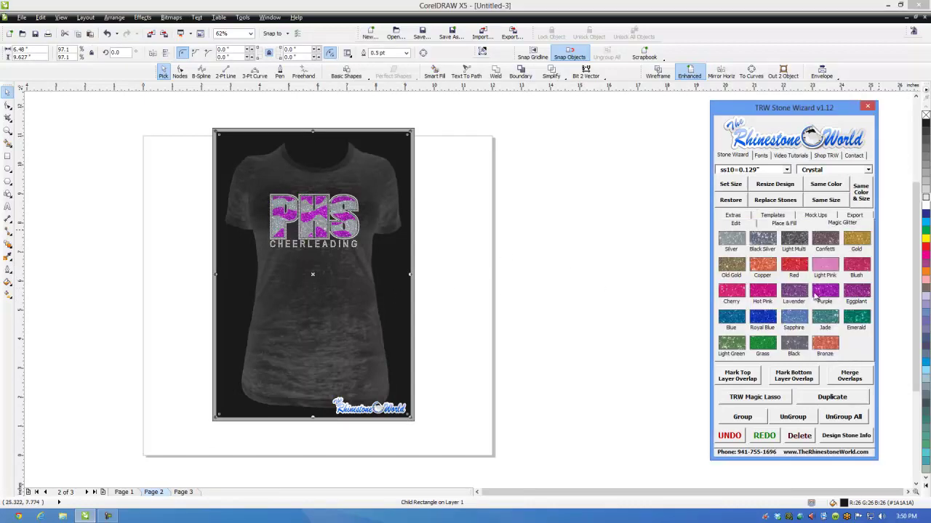
{"action": "left_click", "coordinate": [823, 294]}
{"action": "left_click", "coordinate": [536, 298]}
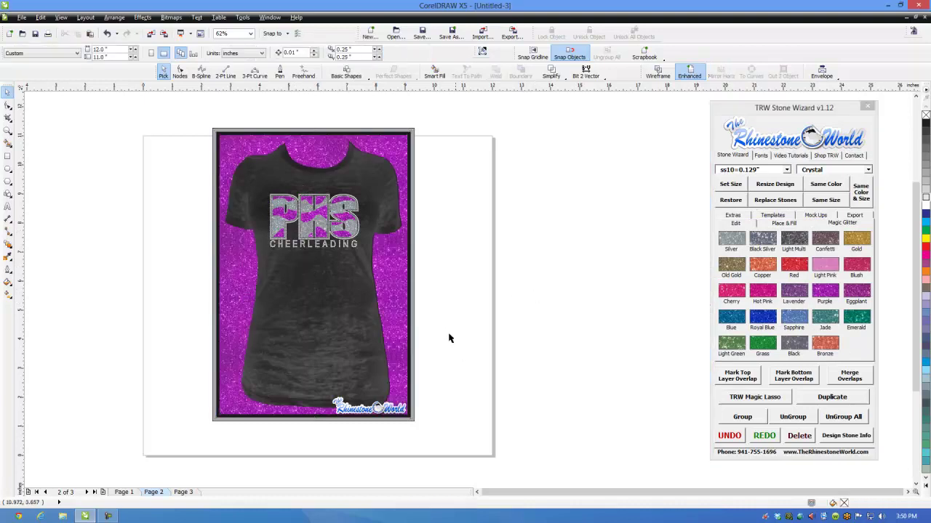
- Apply Magic Stones to the mock-up group and inspect the rhinestones around the CHEERLEADING text up close
{"action": "scroll", "coordinate": [368, 267], "scroll_direction": "down", "scroll_amount": 2}
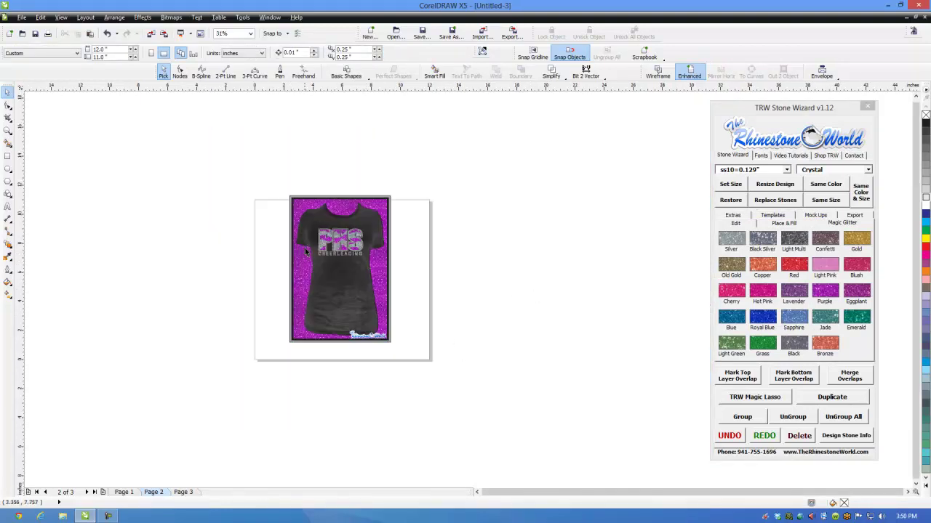
{"action": "scroll", "coordinate": [306, 250], "scroll_direction": "up", "scroll_amount": 2}
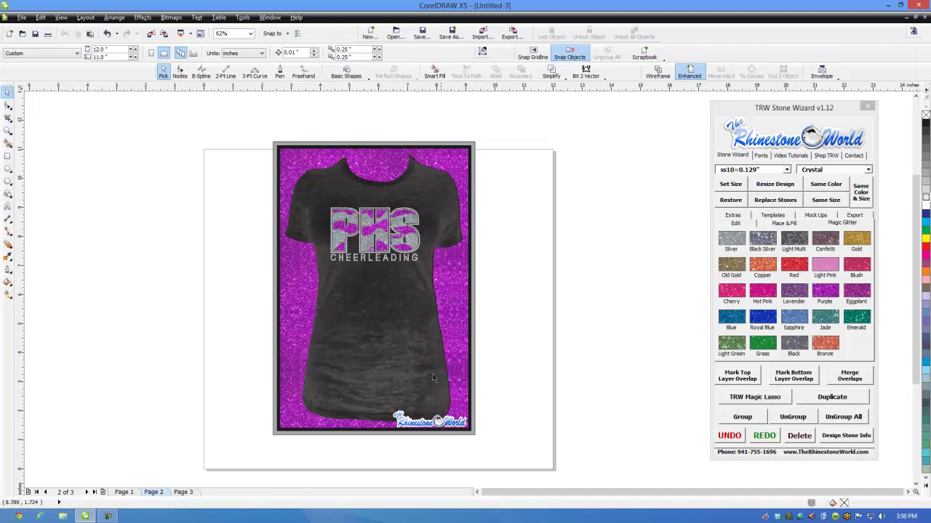
{"action": "scroll", "coordinate": [359, 236], "scroll_direction": "up", "scroll_amount": 2}
{"action": "left_click", "coordinate": [401, 253]}
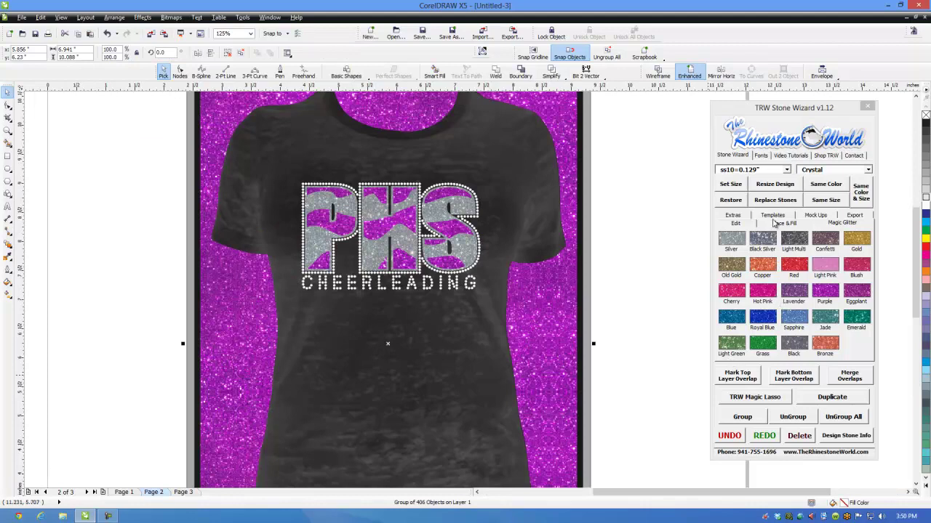
{"action": "left_click", "coordinate": [817, 217]}
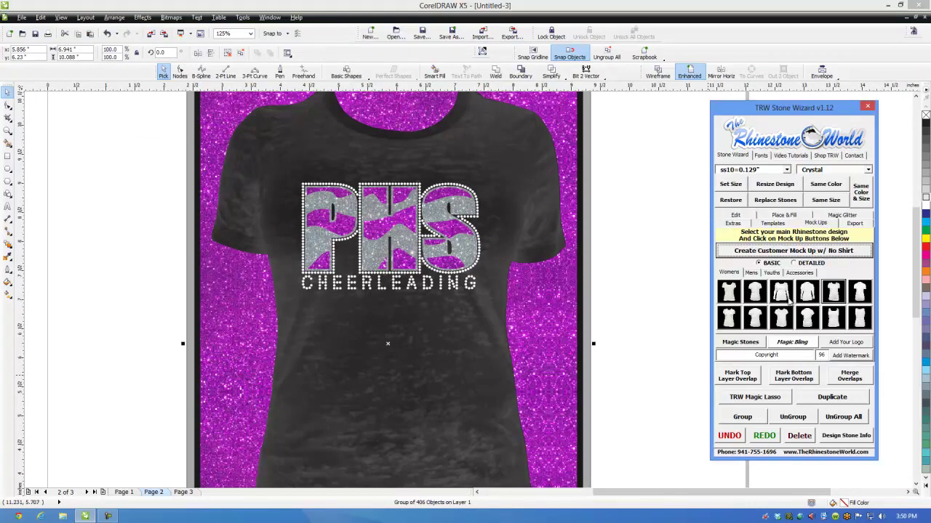
{"action": "left_click", "coordinate": [739, 343]}
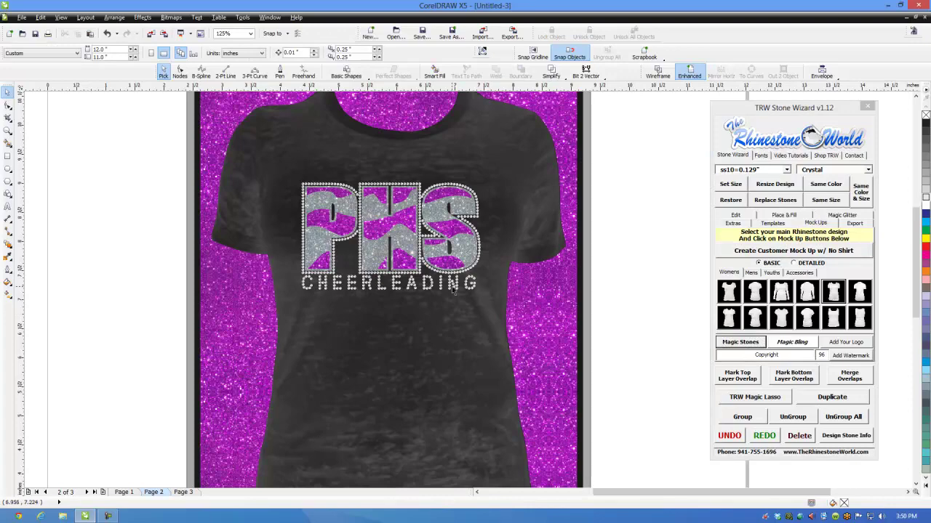
{"action": "scroll", "coordinate": [453, 287], "scroll_direction": "up", "scroll_amount": 4}
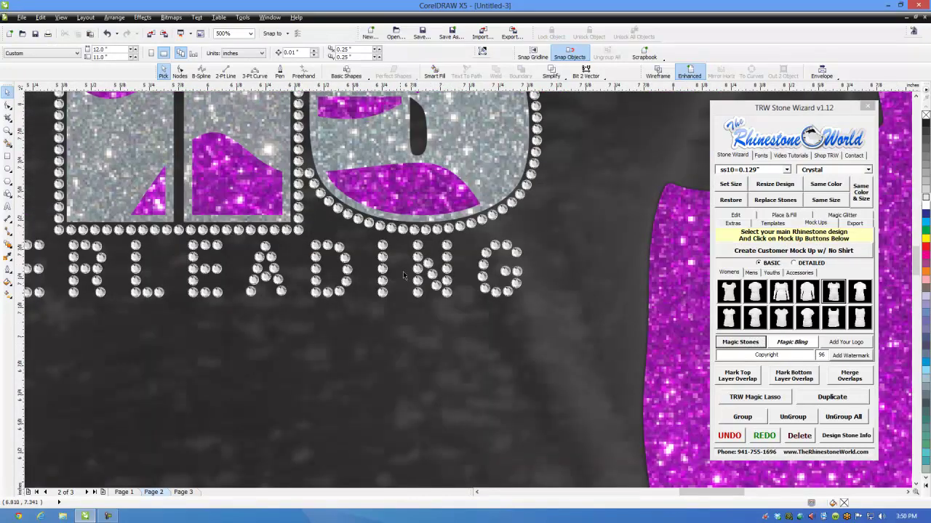
- Scatter Magic Bling sparkles one at a time over the rhinestones of the PHS letters and CHEERLEADING text on the T-shirt mock-up
{"action": "scroll", "coordinate": [403, 275], "scroll_direction": "down", "scroll_amount": 6}
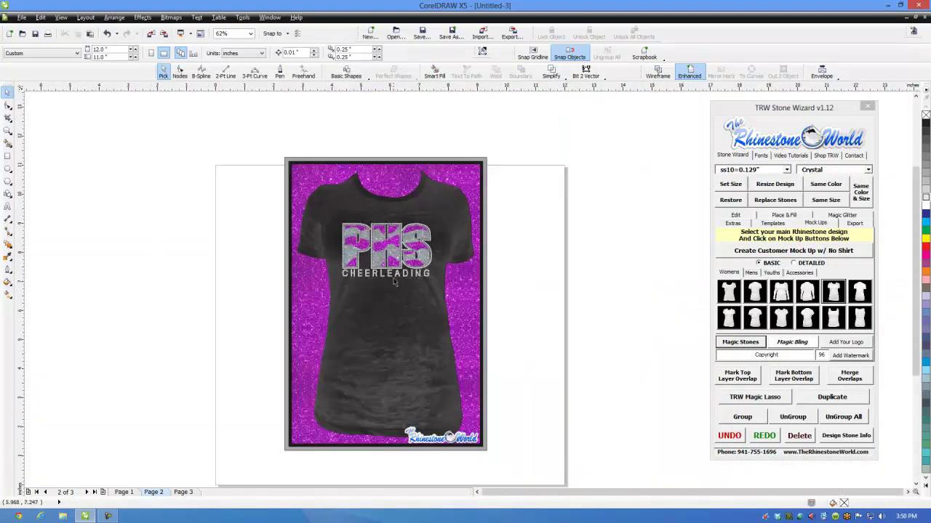
{"action": "left_click", "coordinate": [798, 344]}
{"action": "scroll", "coordinate": [411, 256], "scroll_direction": "up", "scroll_amount": 2}
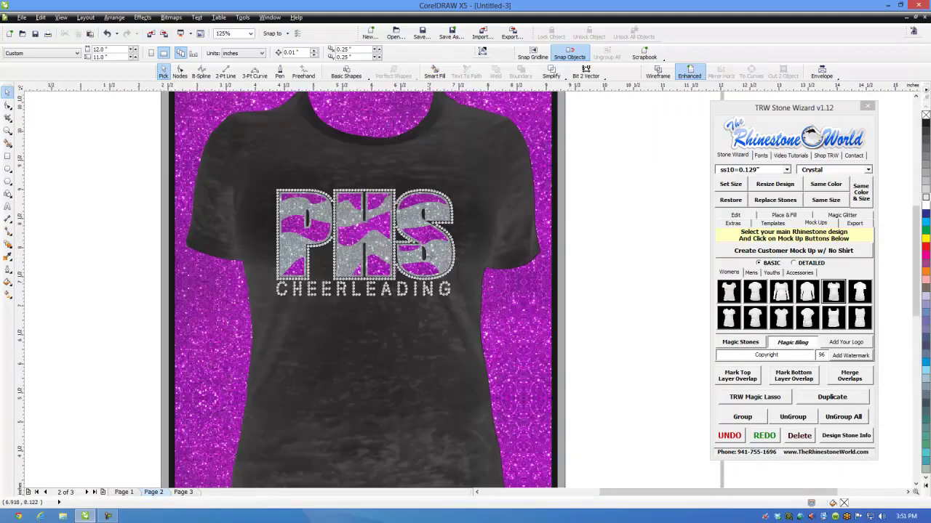
{"action": "left_click", "coordinate": [453, 253]}
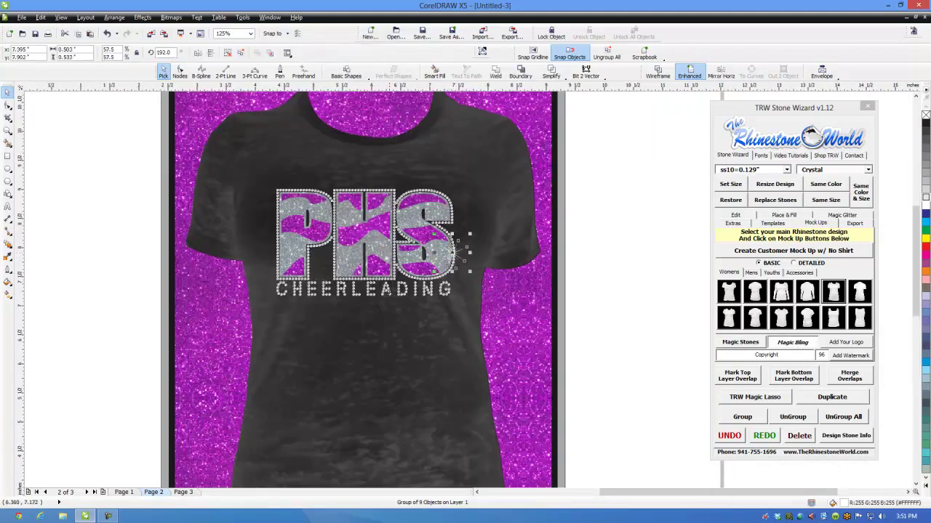
{"action": "left_click", "coordinate": [361, 270]}
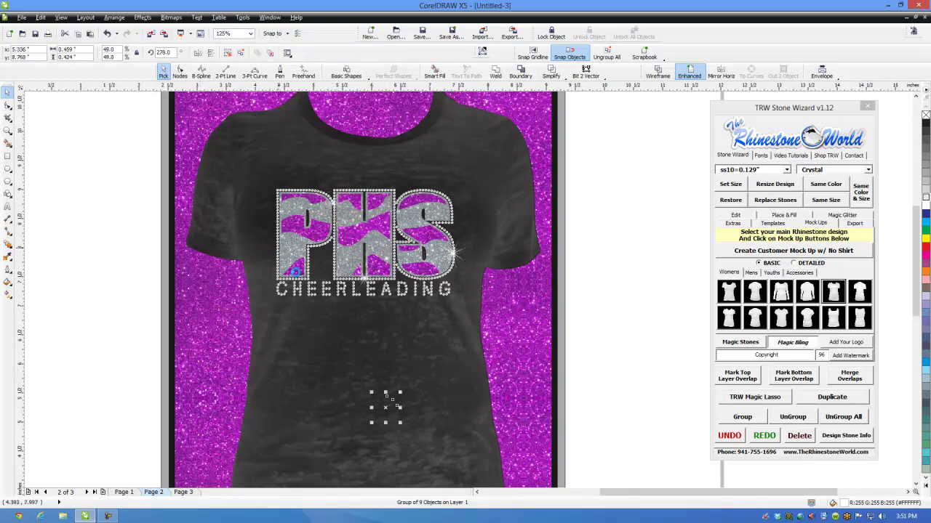
{"action": "left_click", "coordinate": [298, 276]}
{"action": "left_click", "coordinate": [309, 291]}
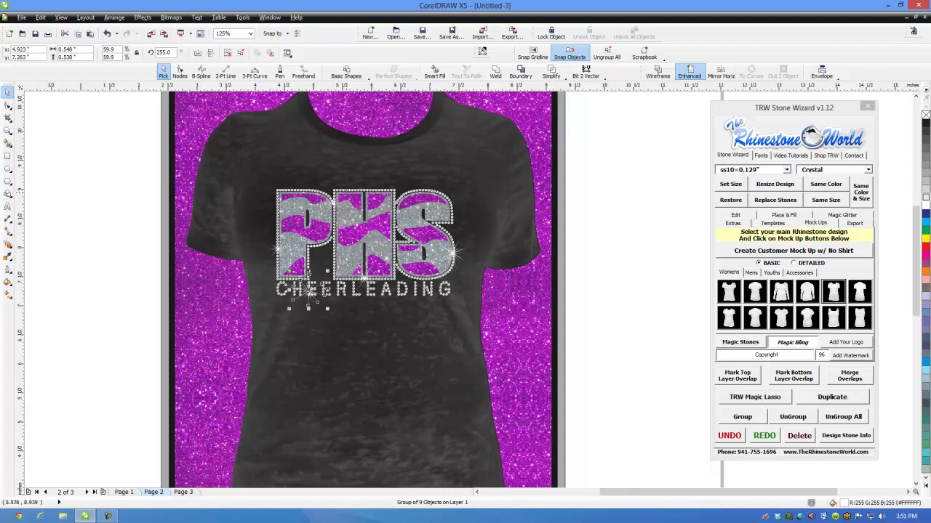
{"action": "left_click", "coordinate": [393, 188]}
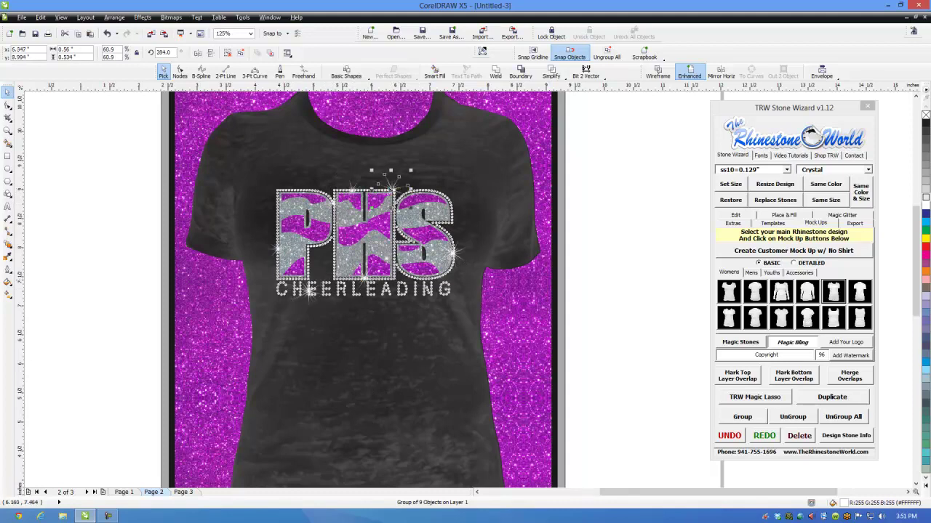
{"action": "left_click", "coordinate": [449, 290]}
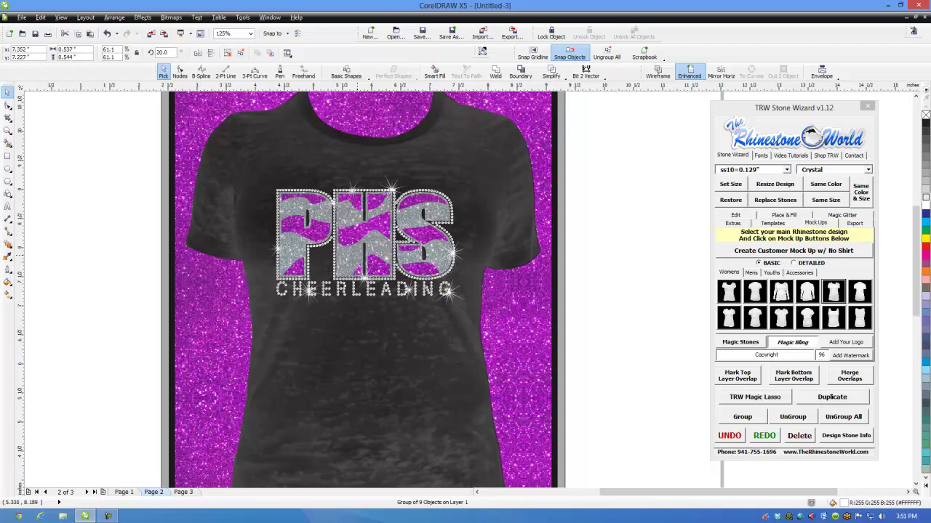
{"action": "left_click", "coordinate": [333, 235]}
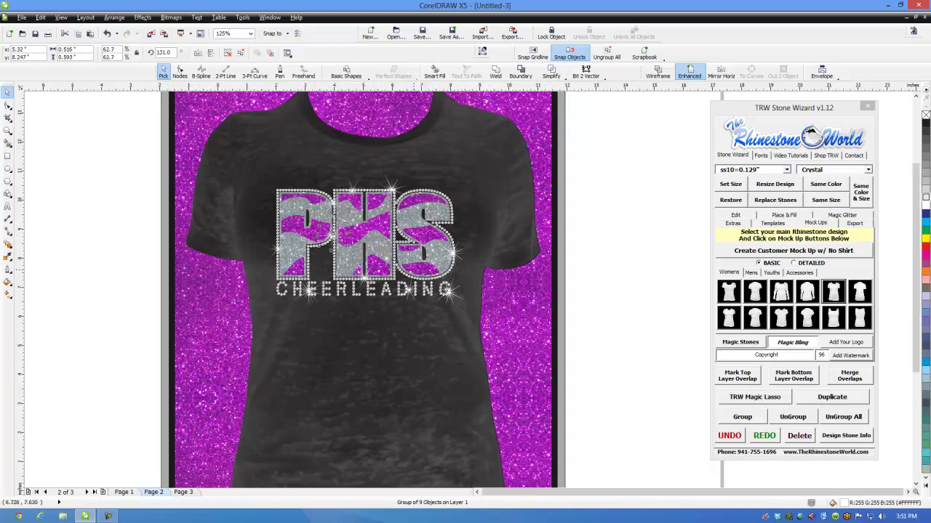
{"action": "key", "text": "F3"}
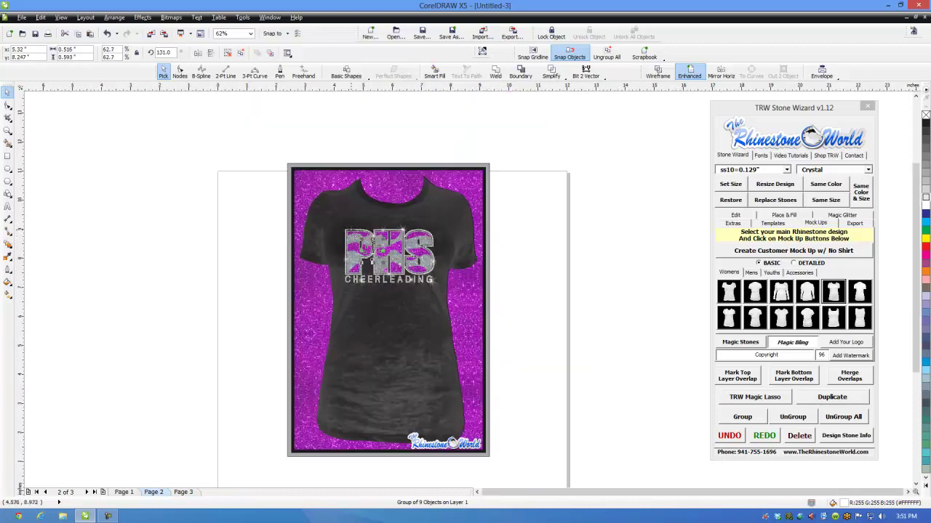
{"action": "left_click", "coordinate": [352, 230]}
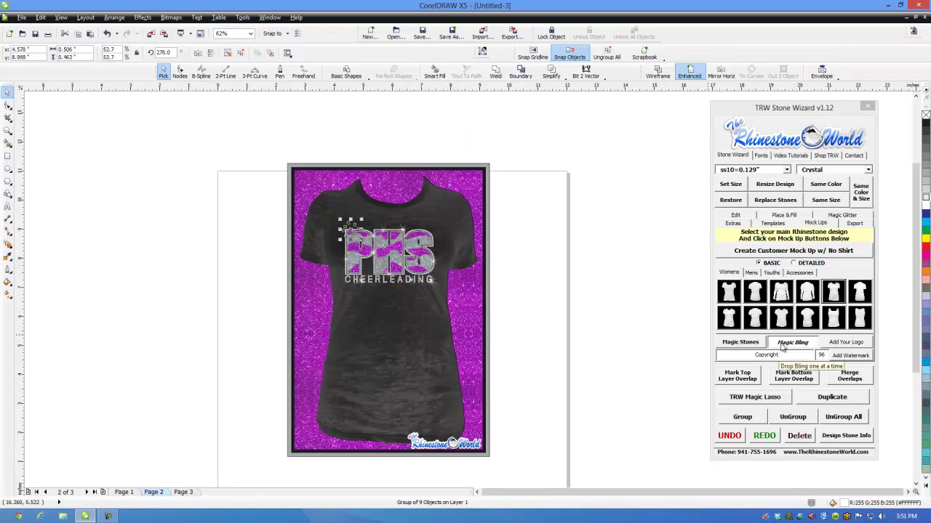
{"action": "left_click", "coordinate": [791, 342]}
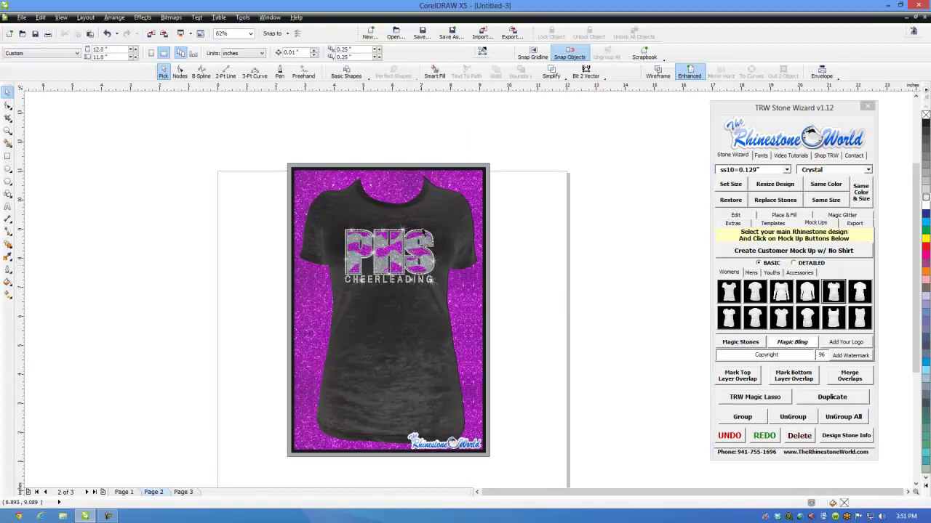
- Review the export options for the whole T-shirt mock-up and inspect its sparkling design up close
{"action": "left_click_drag", "start_coordinate": [521, 152], "coordinate": [218, 486]}
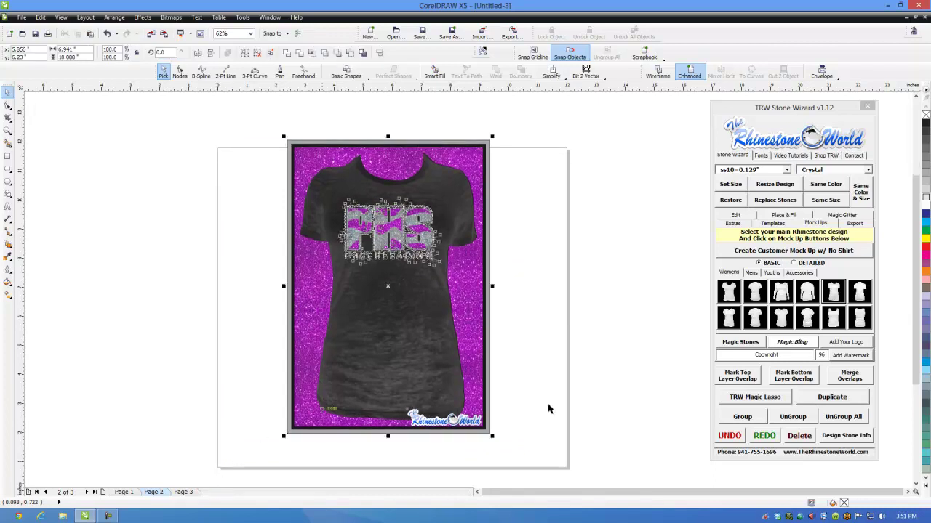
{"action": "left_click", "coordinate": [854, 223]}
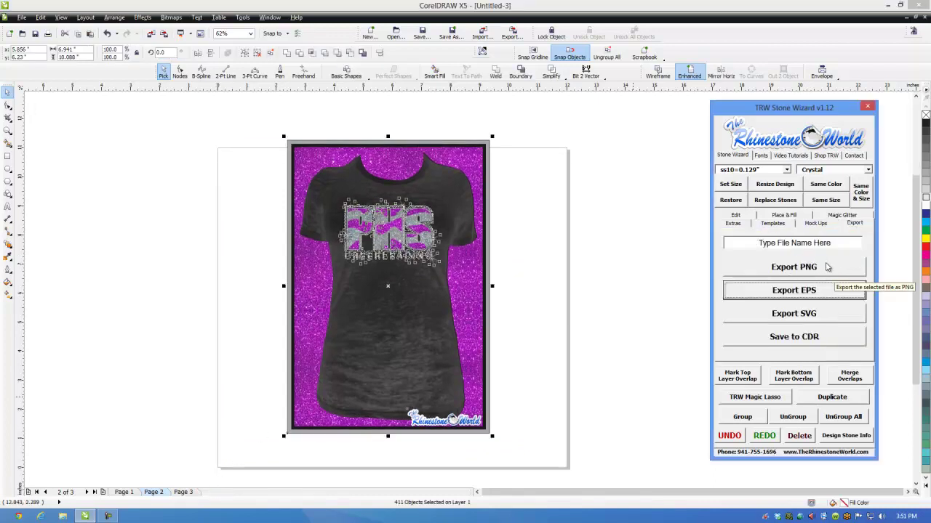
{"action": "left_click", "coordinate": [582, 316]}
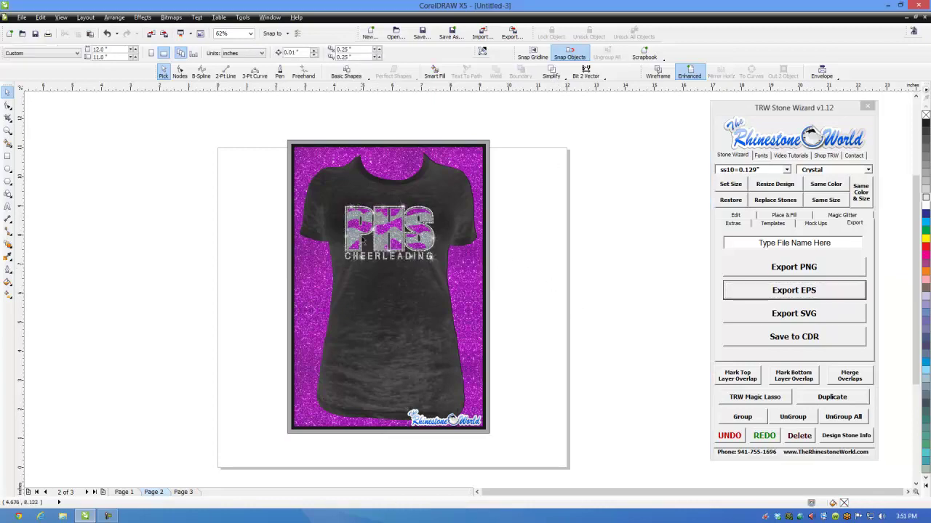
{"action": "scroll", "coordinate": [381, 222], "scroll_direction": "up", "scroll_amount": 2}
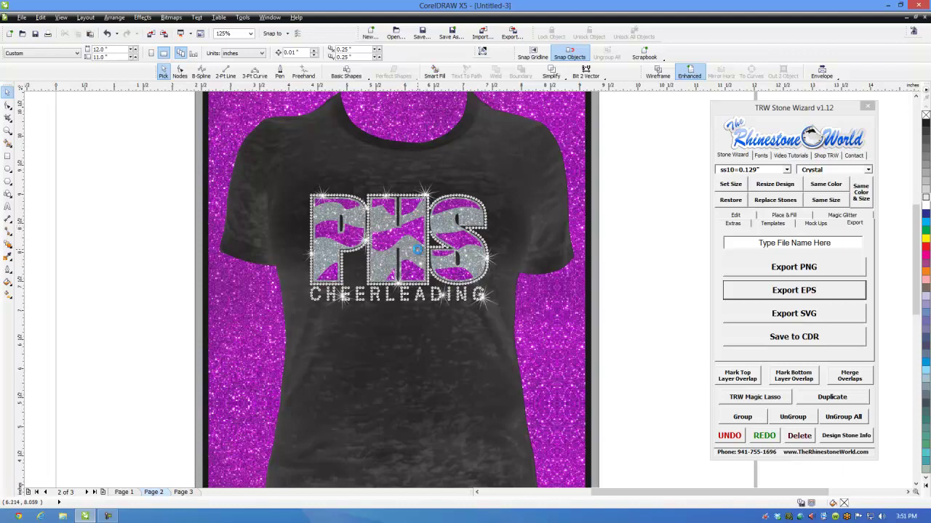
{"action": "scroll", "coordinate": [432, 293], "scroll_direction": "down", "scroll_amount": 2}
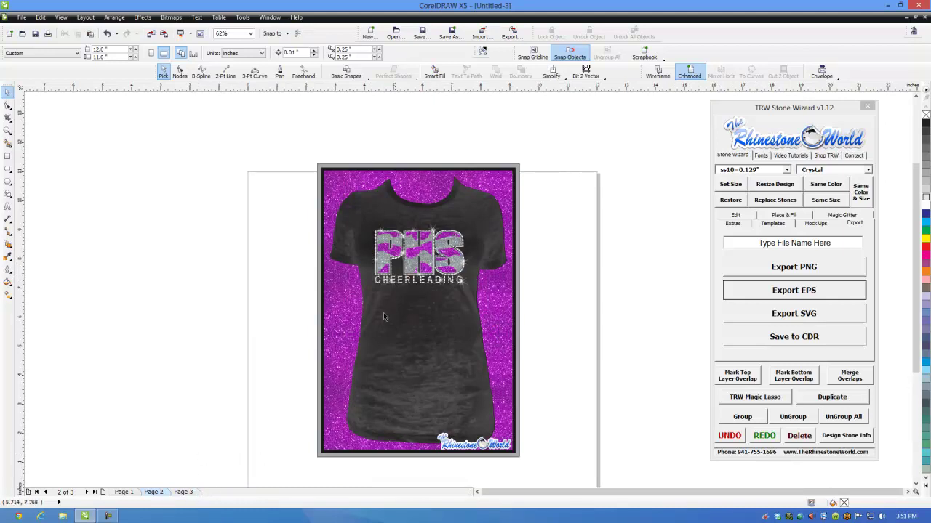
- Create a customer mock-up with no shirt from the entire page 1 design, ungrouping all selected groups
{"action": "left_click", "coordinate": [124, 492]}
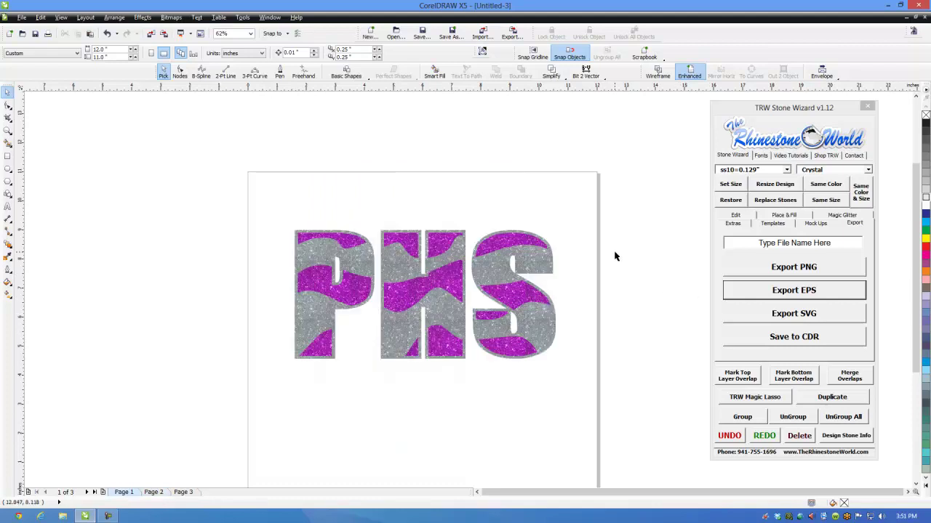
{"action": "scroll", "coordinate": [614, 256], "scroll_direction": "down", "scroll_amount": 1}
{"action": "left_click_drag", "start_coordinate": [634, 186], "coordinate": [324, 411]}
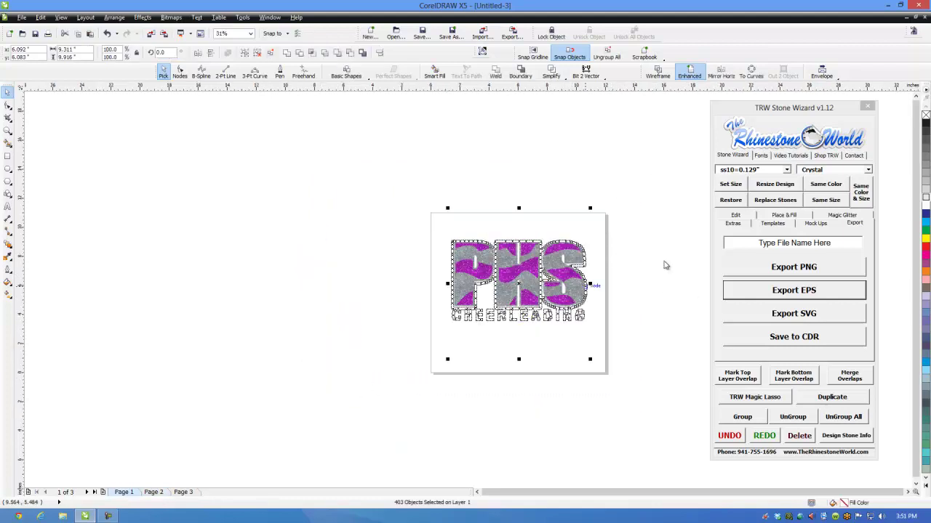
{"action": "left_click", "coordinate": [831, 225]}
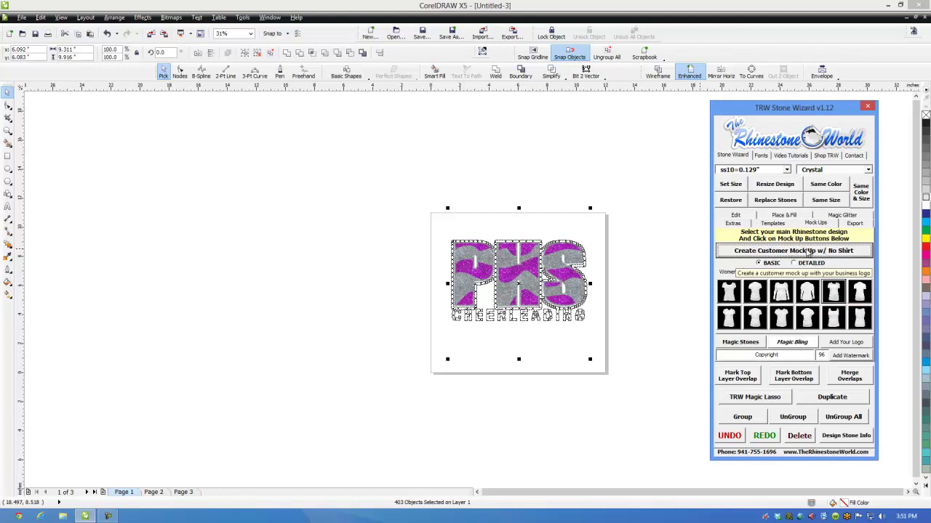
{"action": "left_click", "coordinate": [809, 251]}
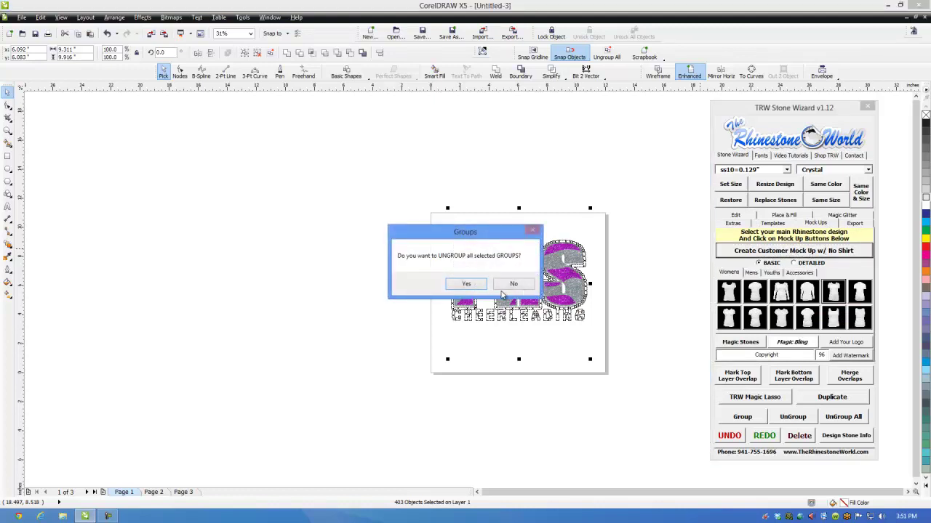
{"action": "left_click", "coordinate": [466, 284]}
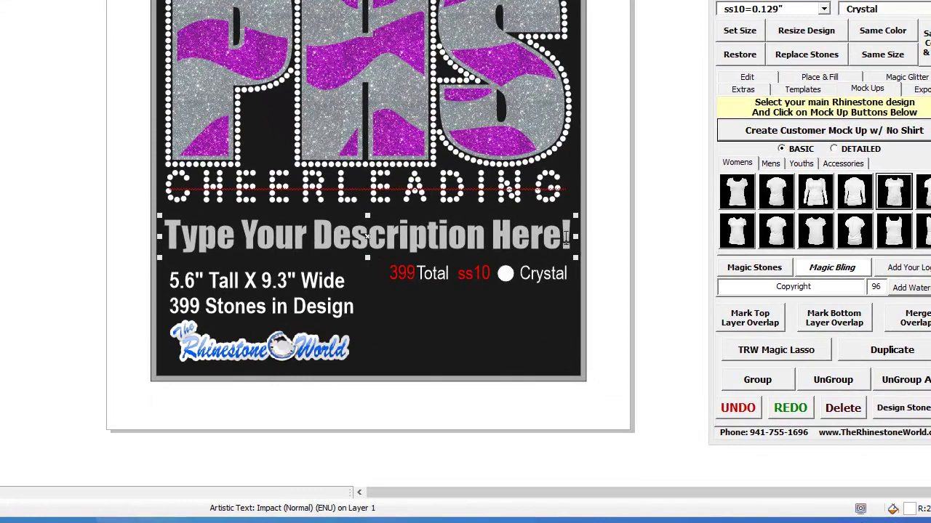
- Replace the mock-up's placeholder description with "PHS High School Rhinestone Design"
{"action": "left_click_drag", "start_coordinate": [617, 319], "coordinate": [269, 309]}
{"action": "left_click_drag", "start_coordinate": [47, 218], "coordinate": [63, 199]}
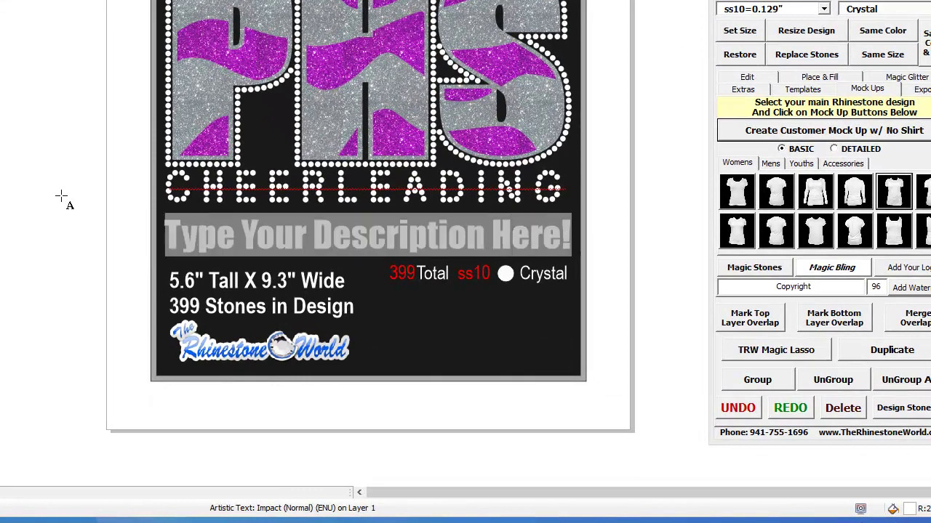
{"action": "type", "text": "PHS High School"}
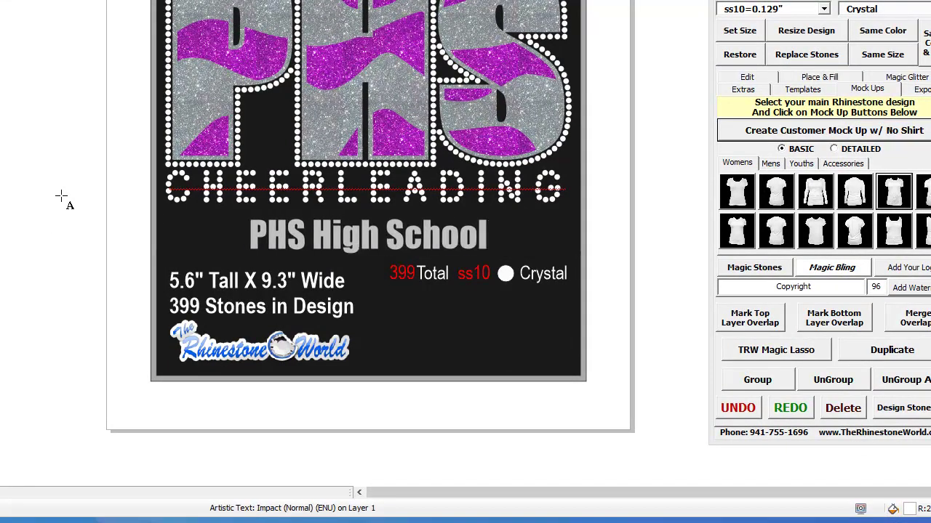
{"action": "type", "text": " Rhinestone D"}
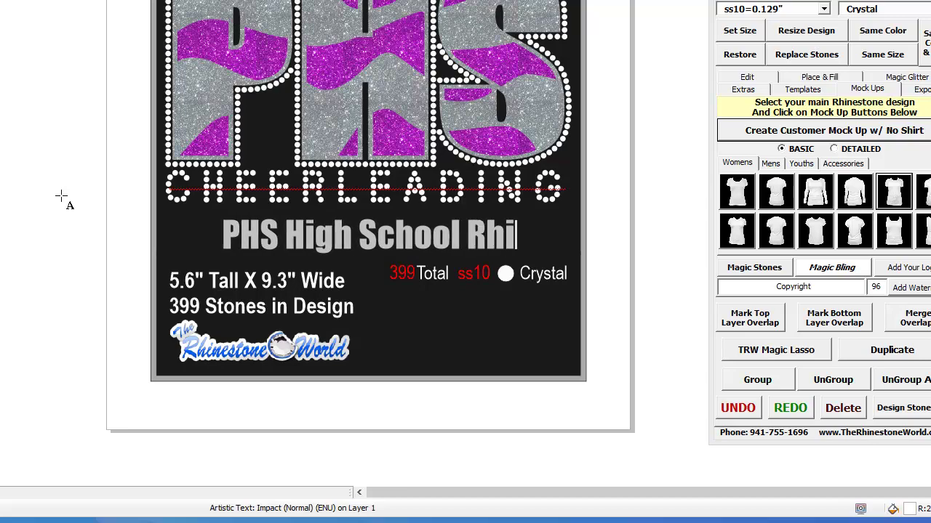
{"action": "type", "text": "esign"}
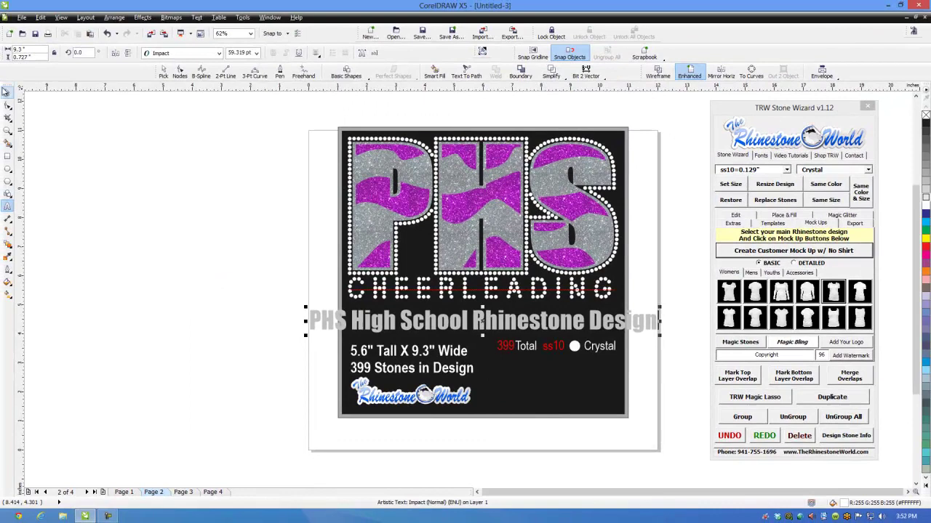
- Narrow the description text to about 9.3 inches wide to fit the black background and recolor it purple
{"action": "left_click", "coordinate": [6, 91]}
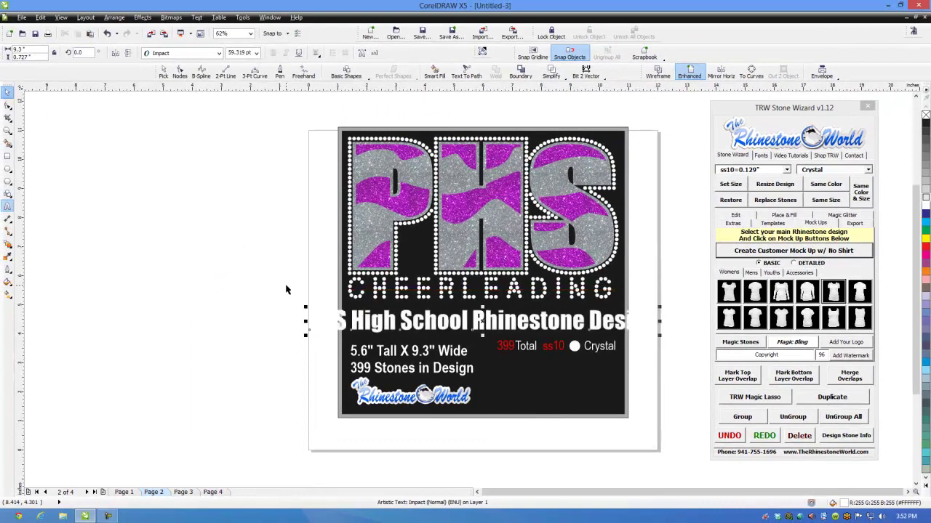
{"action": "left_click_drag", "start_coordinate": [306, 320], "coordinate": [351, 320]}
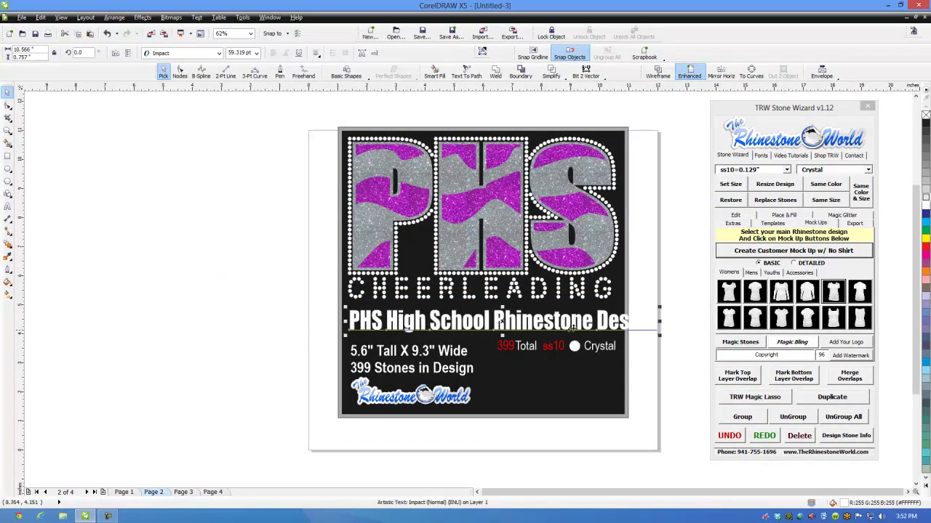
{"action": "left_click_drag", "start_coordinate": [660, 322], "coordinate": [624, 321]}
{"action": "left_click", "coordinate": [925, 268]}
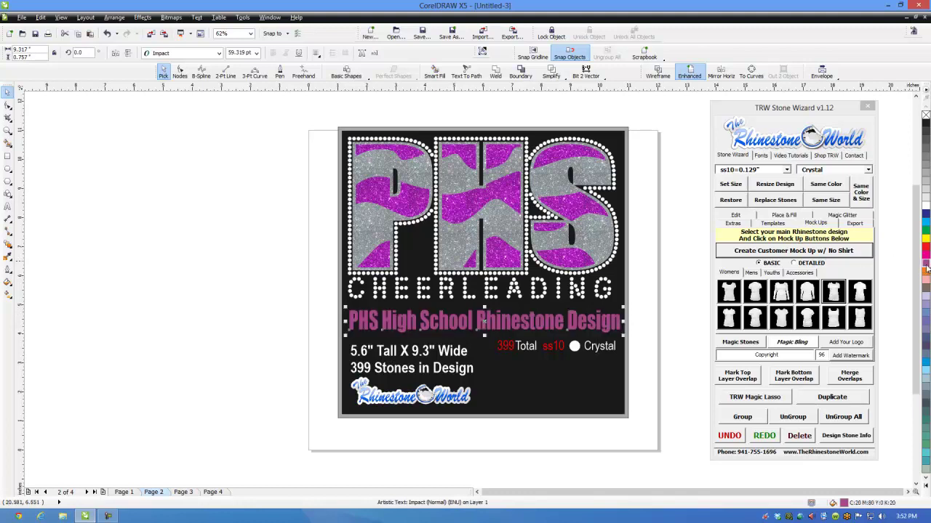
{"action": "left_click", "coordinate": [654, 336]}
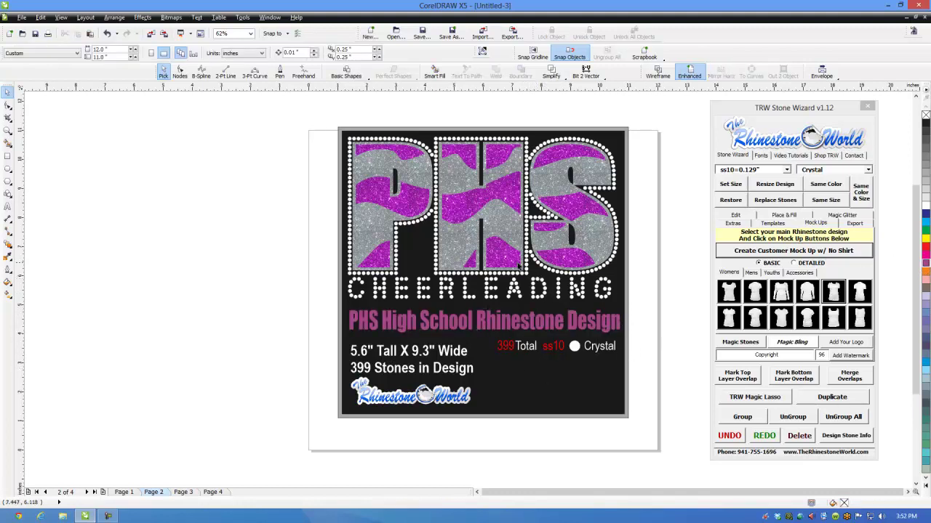
- Apply Magic Stones to the customer mock-up and scatter Magic Bling sparkles over its PHS and CHEERLEADING rhinestones
{"action": "left_click", "coordinate": [527, 286]}
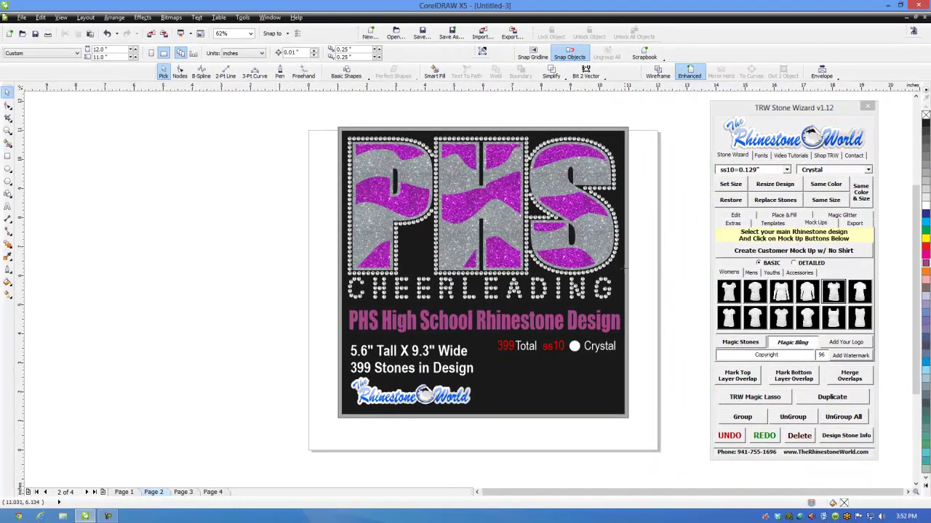
{"action": "left_click", "coordinate": [793, 342]}
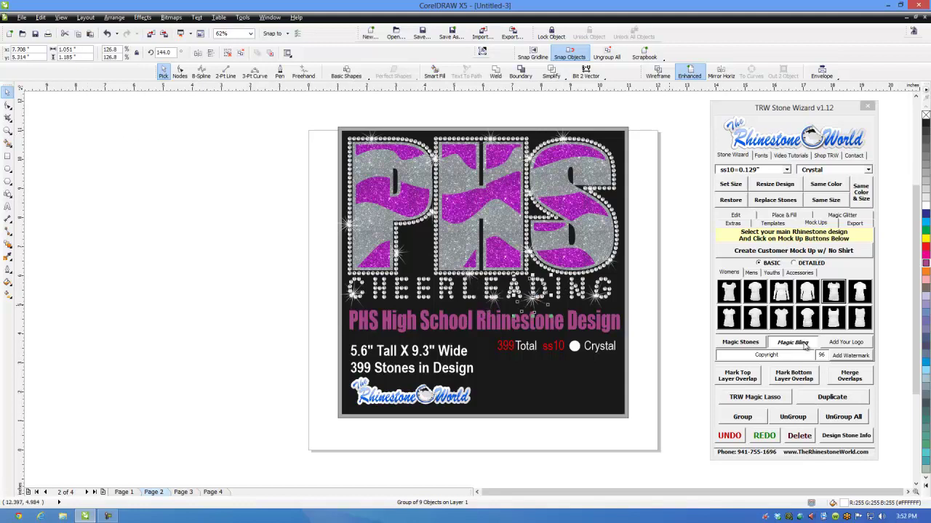
{"action": "left_click", "coordinate": [805, 347]}
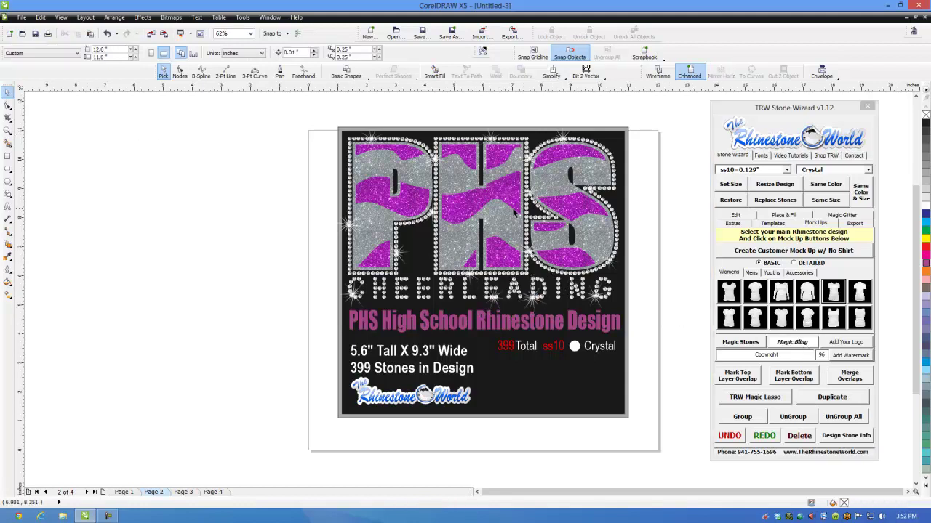
- Review the design on page 1 and the contents of page 3, and return to the customer mock-up on page 2
{"action": "scroll", "coordinate": [514, 210], "scroll_direction": "down", "scroll_amount": 1}
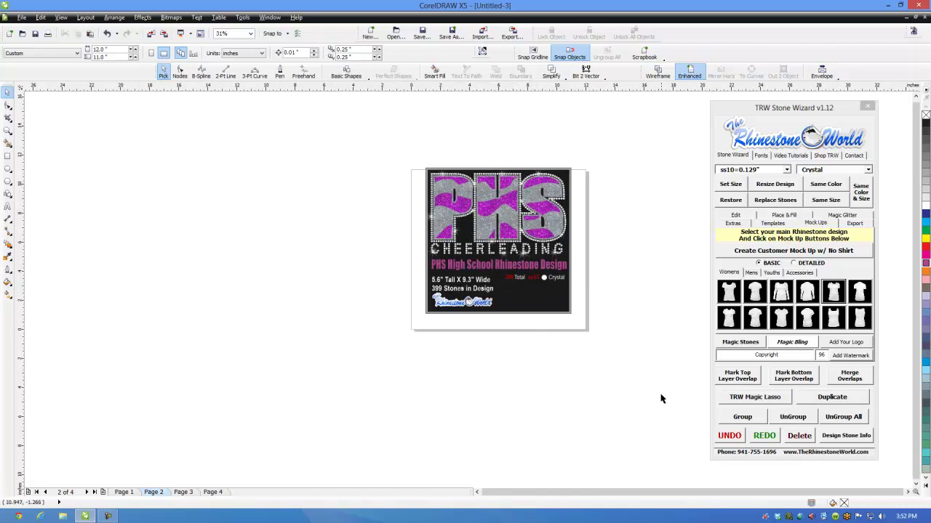
{"action": "left_click", "coordinate": [123, 492]}
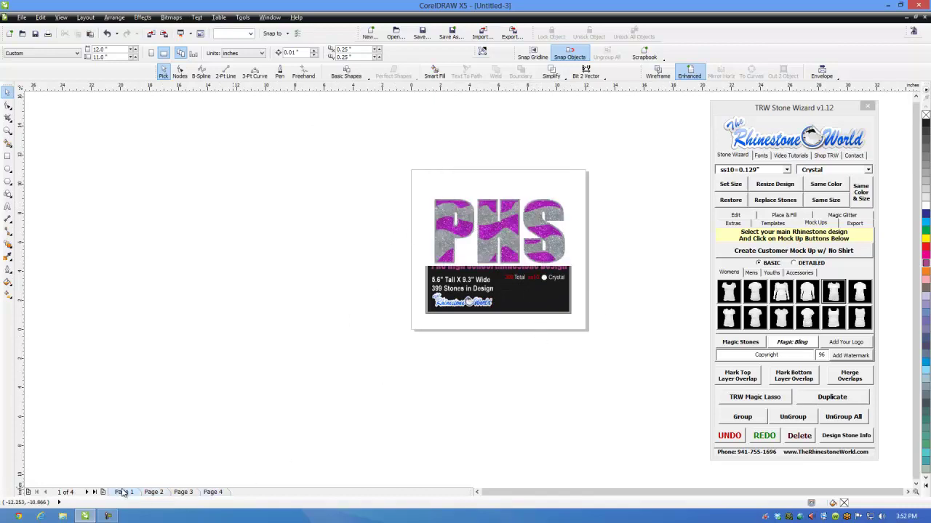
{"action": "left_click", "coordinate": [182, 492]}
{"action": "left_click", "coordinate": [154, 493]}
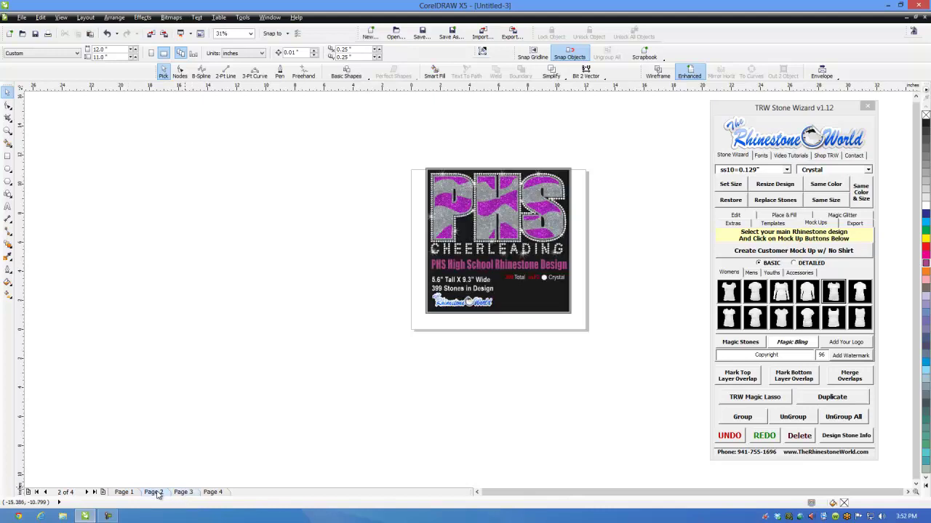
- Create a basic women's tank top mock-up from the complete PHS Cheerleading design on page 1
{"action": "left_click", "coordinate": [128, 494]}
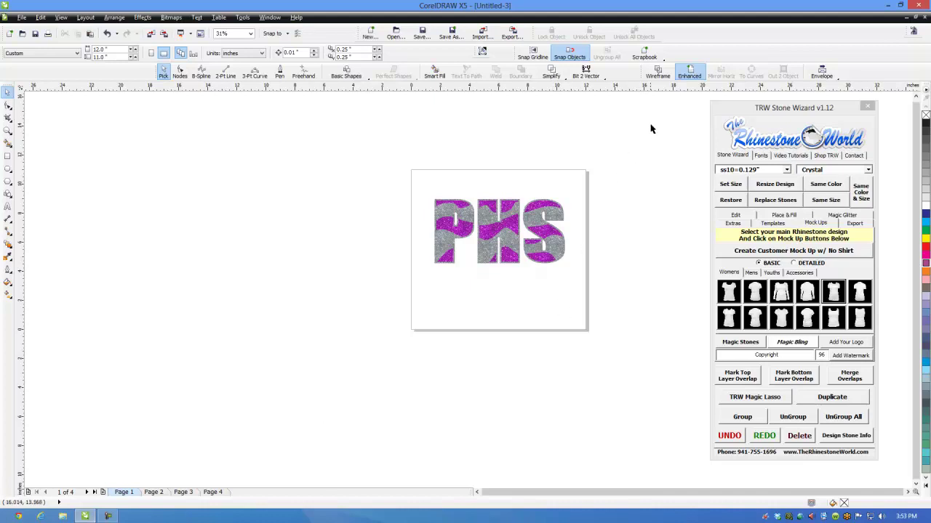
{"action": "left_click_drag", "start_coordinate": [651, 128], "coordinate": [324, 345]}
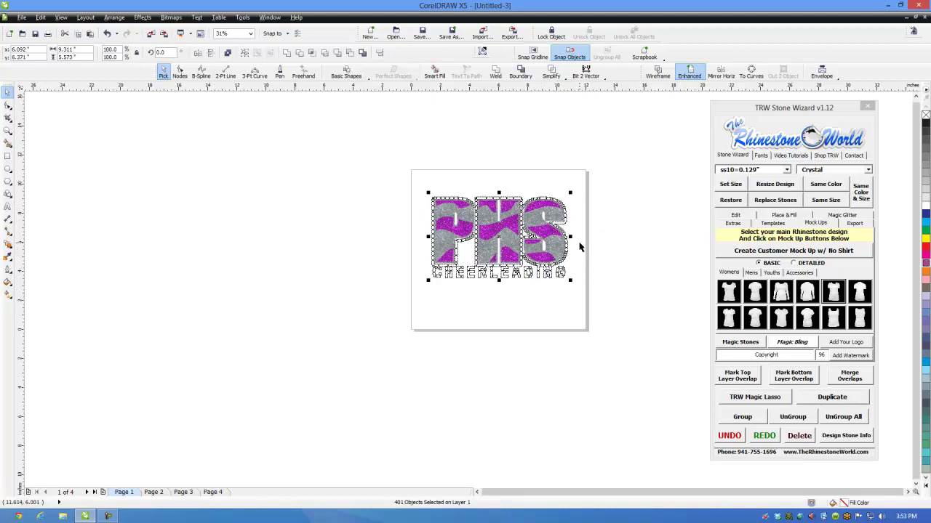
{"action": "key", "text": "Delete"}
{"action": "left_click_drag", "start_coordinate": [613, 157], "coordinate": [386, 335]}
{"action": "key", "text": "ctrl+z"}
{"action": "left_click", "coordinate": [838, 324]}
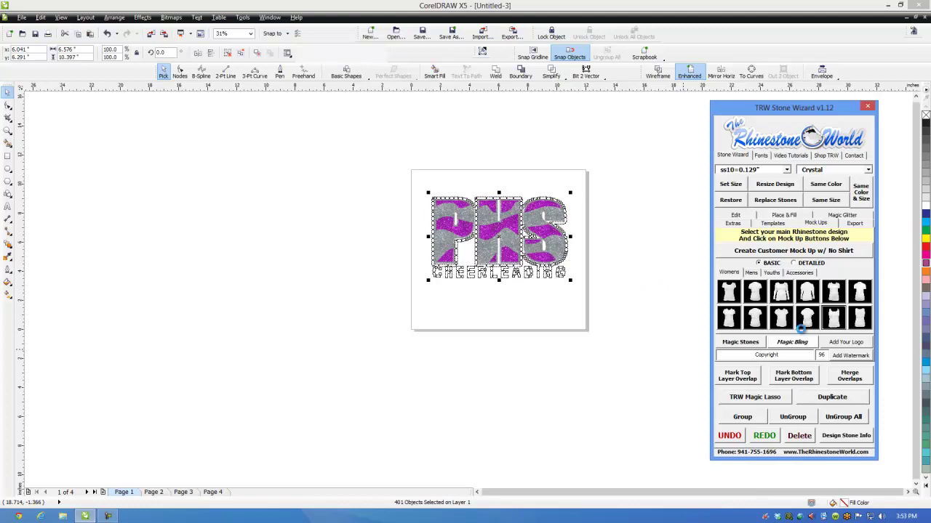
{"action": "scroll", "coordinate": [524, 209], "scroll_direction": "up", "scroll_amount": 2}
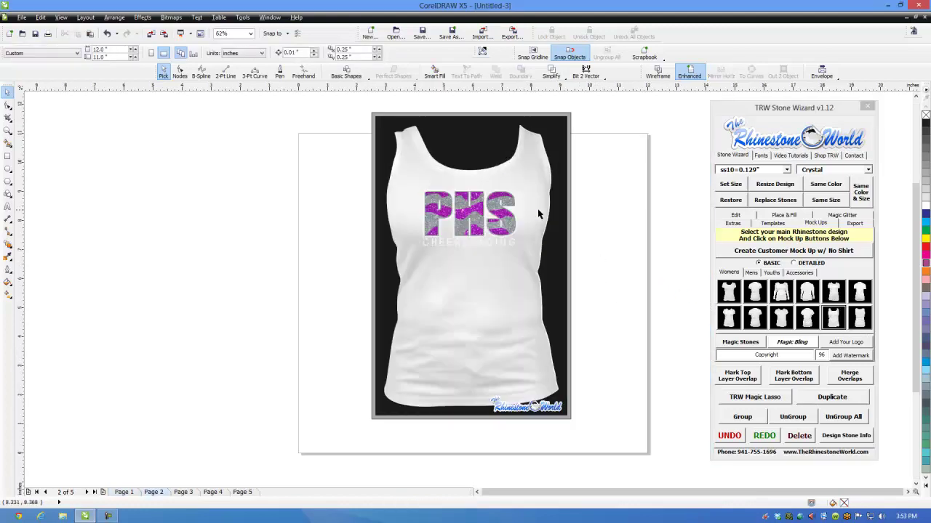
- Preview yellow on the tank top and recolor it black
{"action": "left_click", "coordinate": [537, 208]}
{"action": "left_click", "coordinate": [925, 240]}
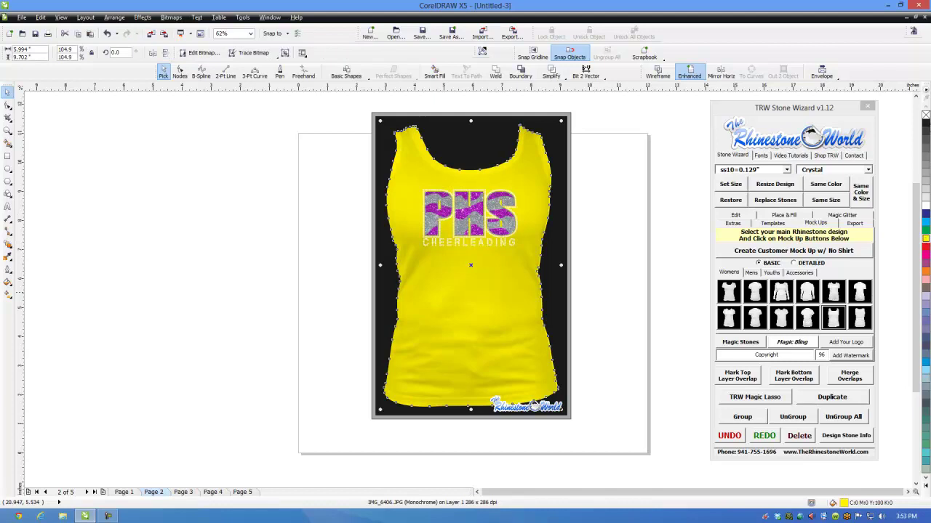
{"action": "left_click", "coordinate": [926, 125]}
{"action": "left_click", "coordinate": [927, 199]}
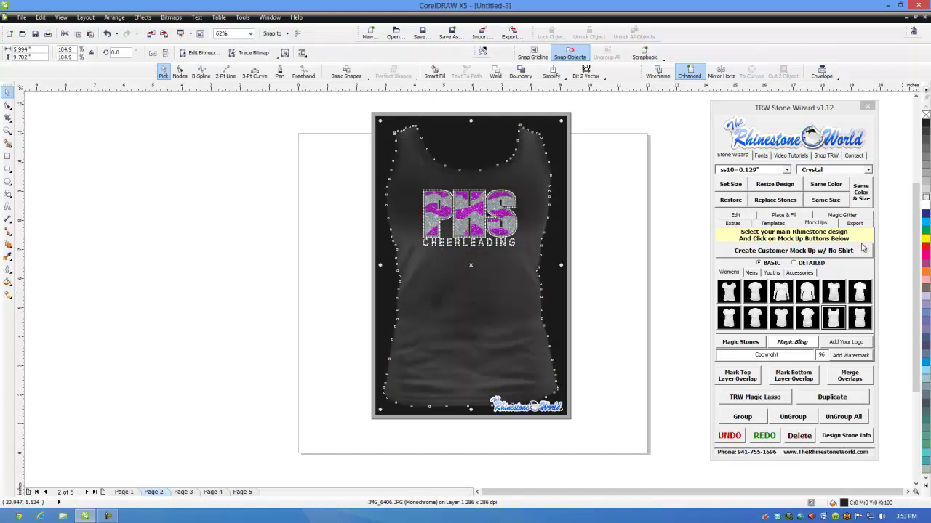
- Fill the dark background behind the tank top with Purple Magic Glitter and check the result up close
{"action": "left_click", "coordinate": [631, 284]}
{"action": "key", "text": "Tab"}
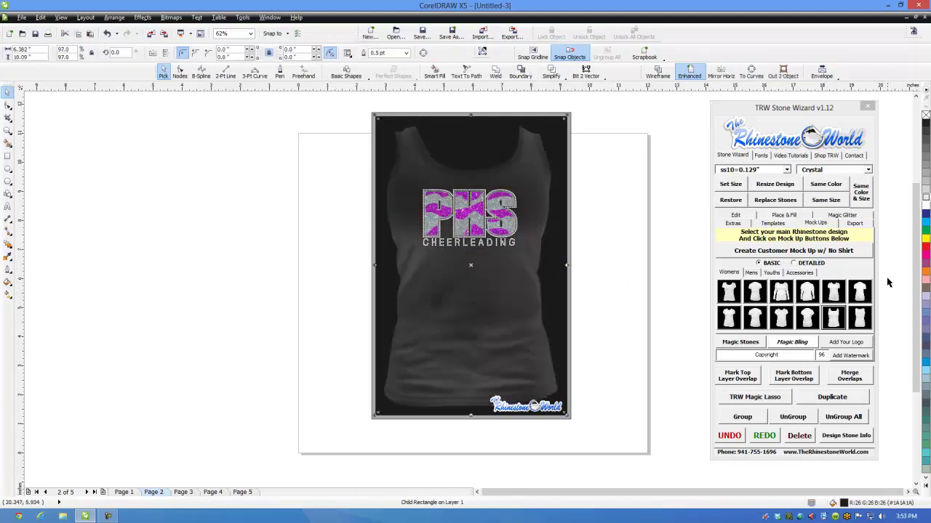
{"action": "left_click", "coordinate": [842, 215]}
{"action": "left_click", "coordinate": [825, 290]}
{"action": "left_click", "coordinate": [613, 280]}
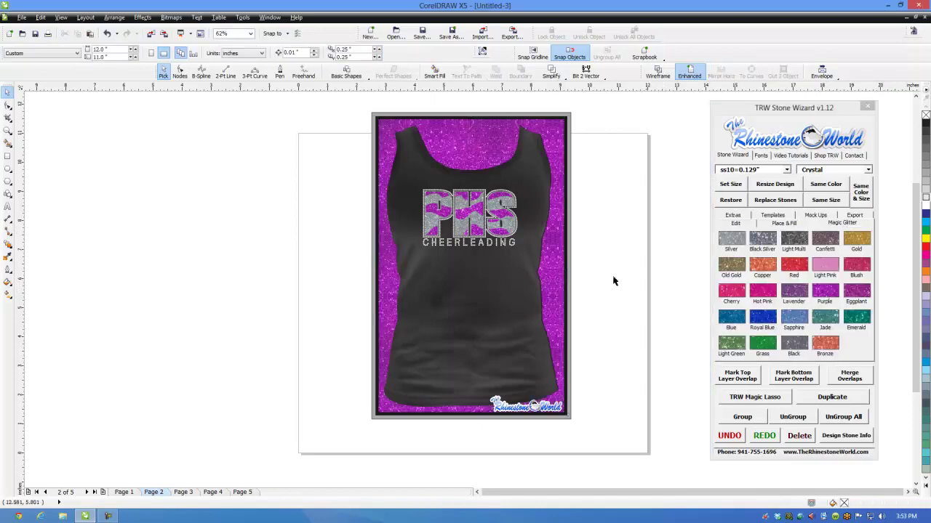
{"action": "scroll", "coordinate": [552, 280], "scroll_direction": "down", "scroll_amount": 2}
{"action": "scroll", "coordinate": [519, 256], "scroll_direction": "up", "scroll_amount": 2}
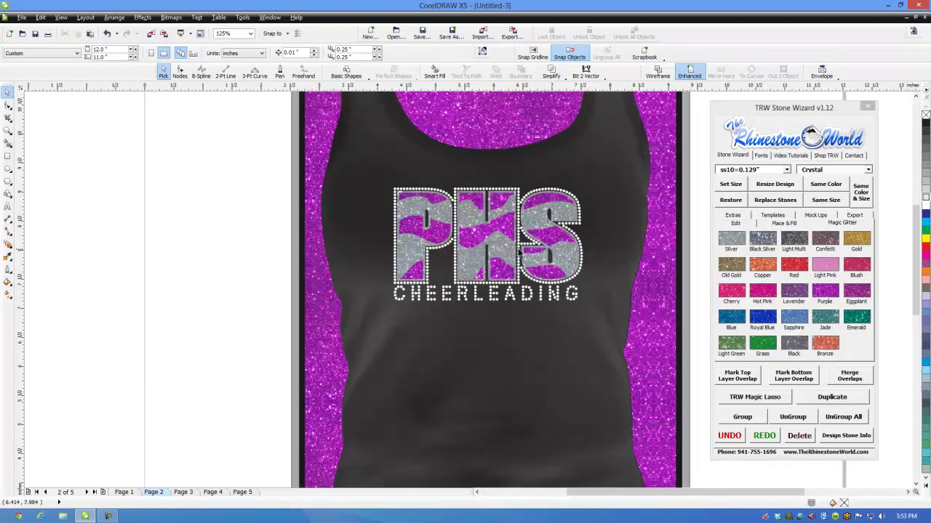
{"action": "scroll", "coordinate": [511, 307], "scroll_direction": "down", "scroll_amount": 1}
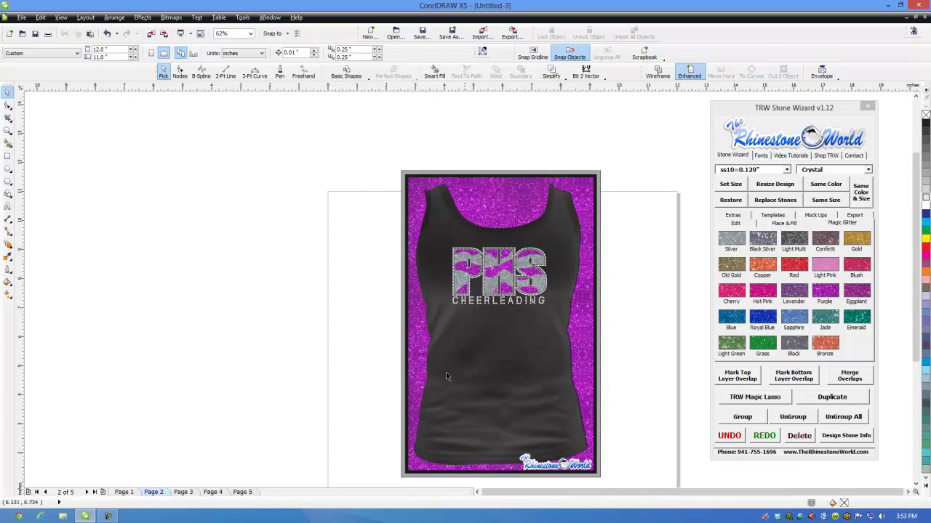
- Scale the PHS Cheerleading design on page 1 down proportionally to about 6.4 inches wide by 3.8 inches tall
{"action": "left_click", "coordinate": [127, 492]}
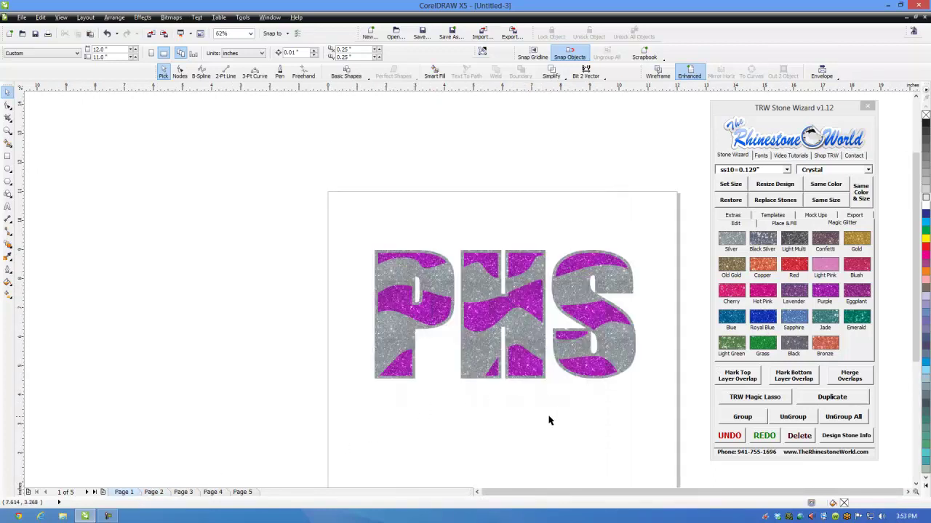
{"action": "scroll", "coordinate": [549, 420], "scroll_direction": "down", "scroll_amount": 1}
{"action": "left_click_drag", "start_coordinate": [625, 280], "coordinate": [338, 481]}
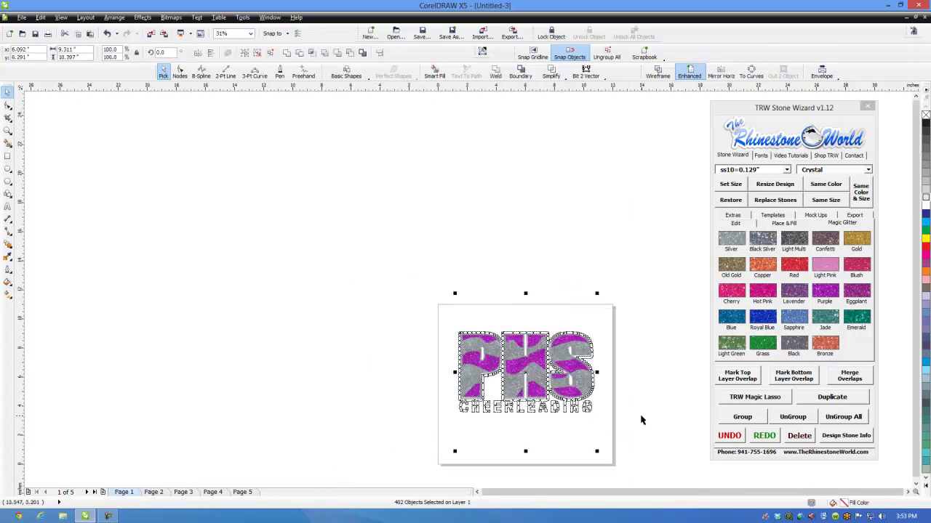
{"action": "scroll", "coordinate": [590, 417], "scroll_direction": "up", "scroll_amount": 1}
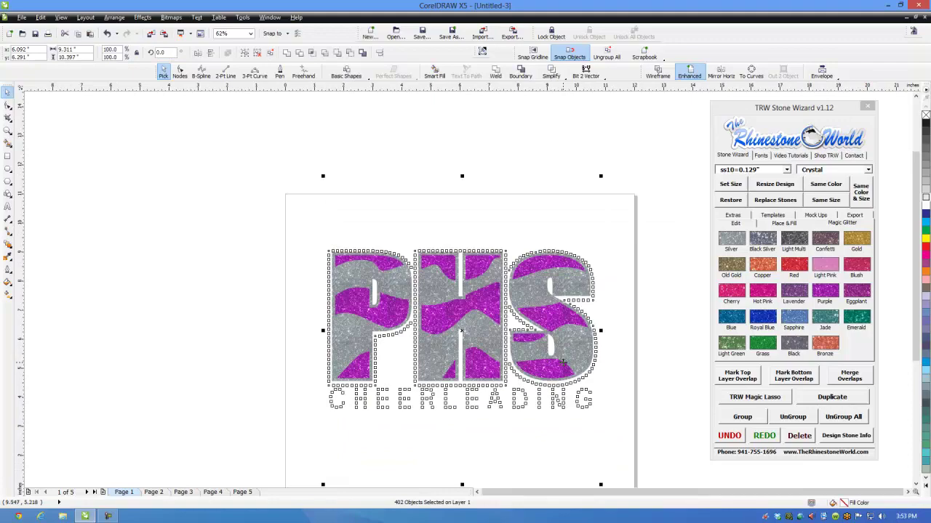
{"action": "left_click", "coordinate": [658, 305]}
{"action": "left_click_drag", "start_coordinate": [632, 220], "coordinate": [288, 417]}
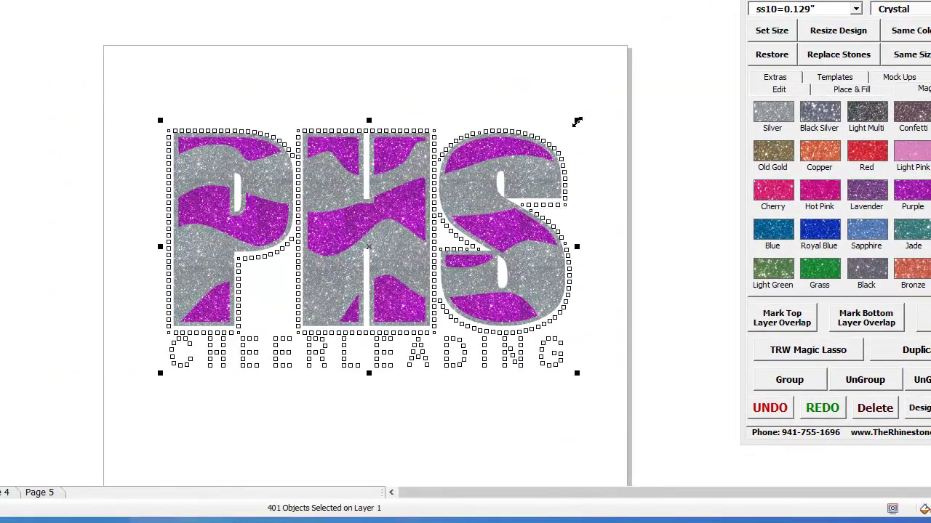
{"action": "left_click_drag", "start_coordinate": [576, 122], "coordinate": [472, 182]}
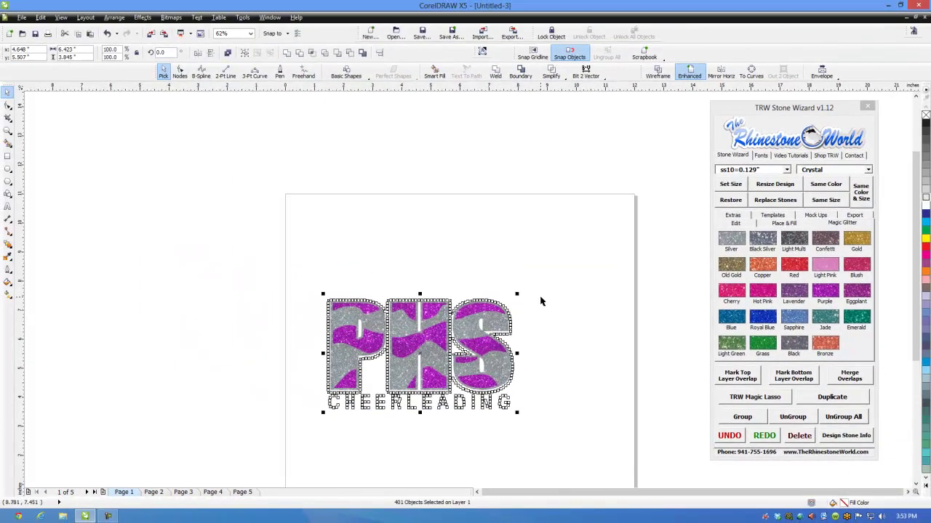
{"action": "scroll", "coordinate": [540, 301], "scroll_direction": "down", "scroll_amount": 1}
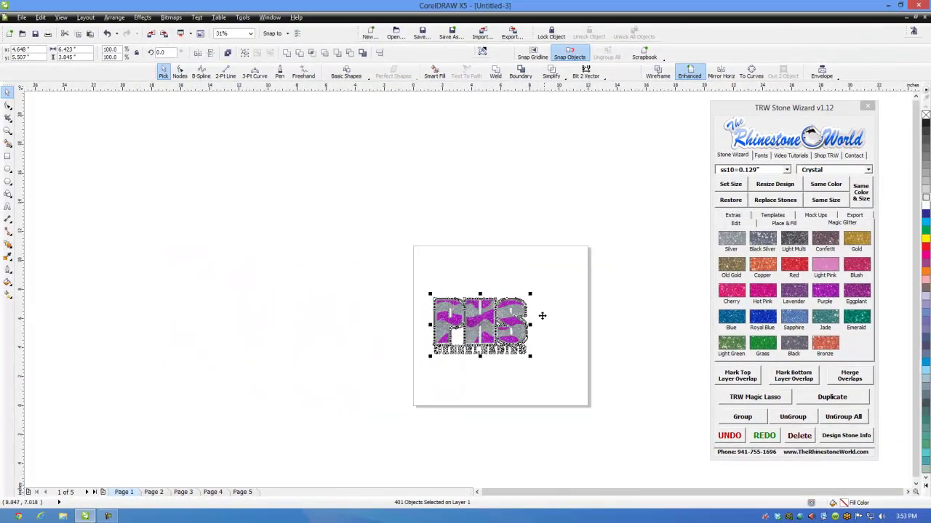
{"action": "scroll", "coordinate": [499, 347], "scroll_direction": "up", "scroll_amount": 1}
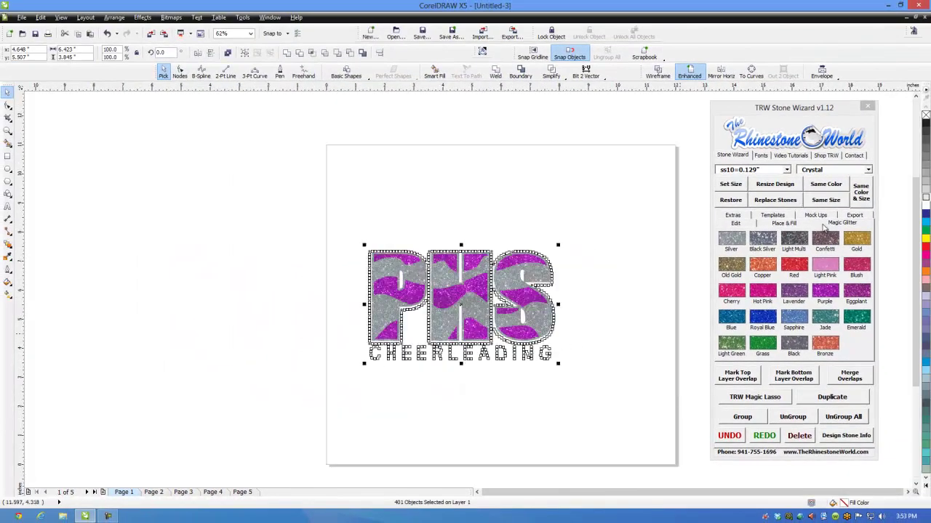
- Create a basic car window mock-up of the reduced design from the accessories mock-ups
{"action": "left_click", "coordinate": [814, 216]}
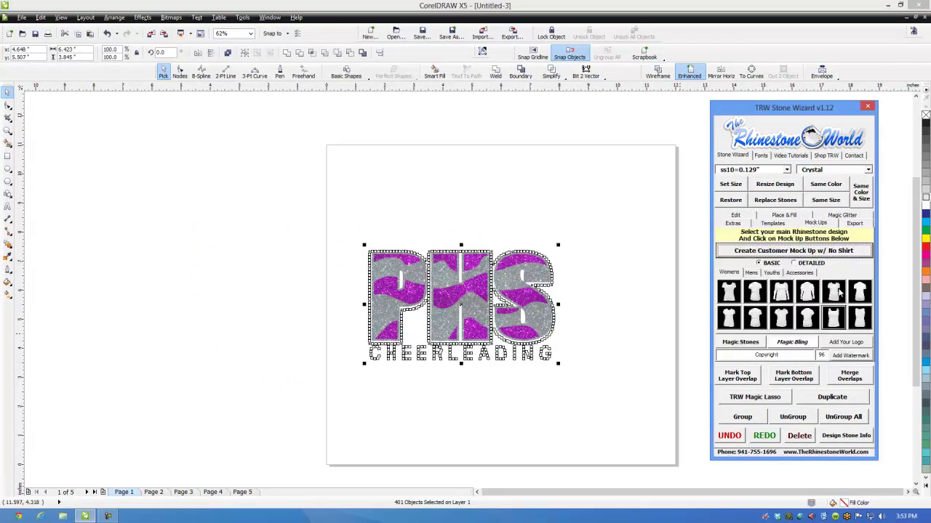
{"action": "left_click", "coordinate": [800, 273]}
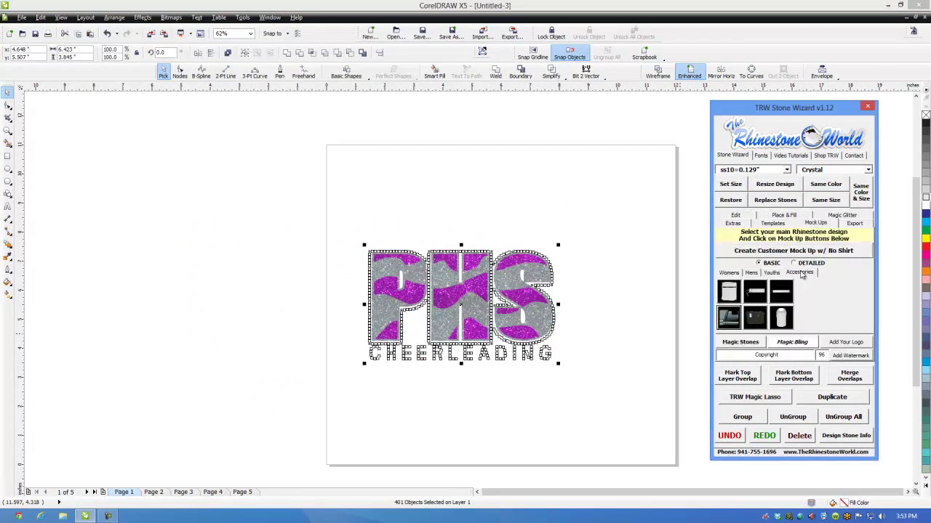
{"action": "left_click", "coordinate": [729, 325]}
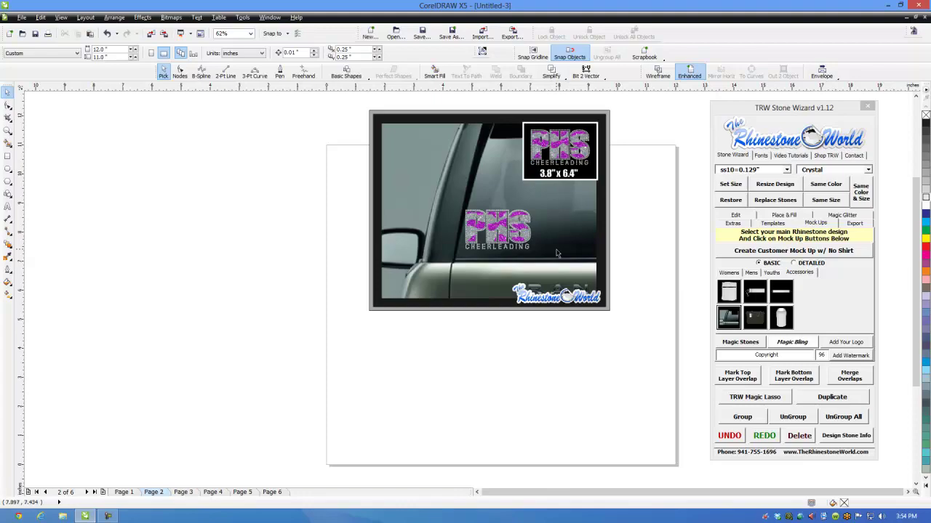
- Enlarge the whole design on page 1 proportionally and create a basic drawstring bag mock-up from it
{"action": "left_click", "coordinate": [130, 492]}
{"action": "left_click_drag", "start_coordinate": [675, 121], "coordinate": [250, 455]}
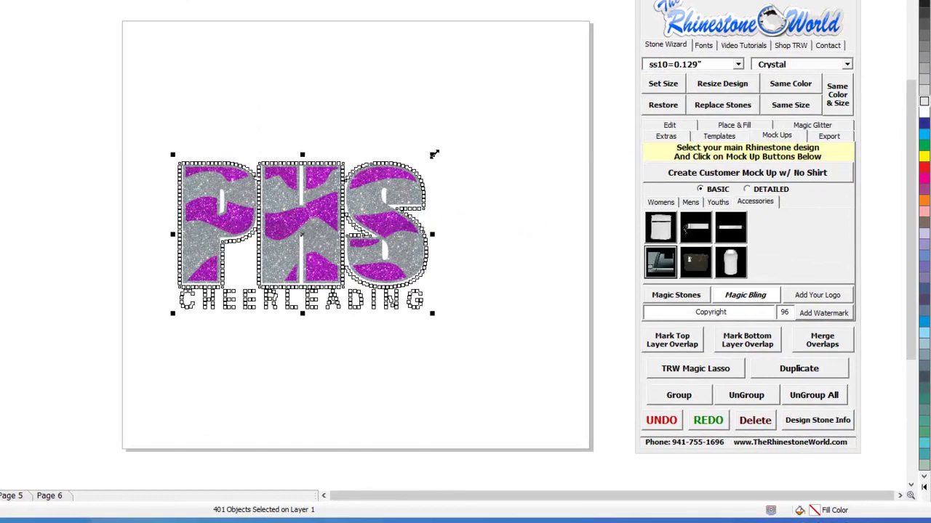
{"action": "left_click_drag", "start_coordinate": [433, 154], "coordinate": [541, 94]}
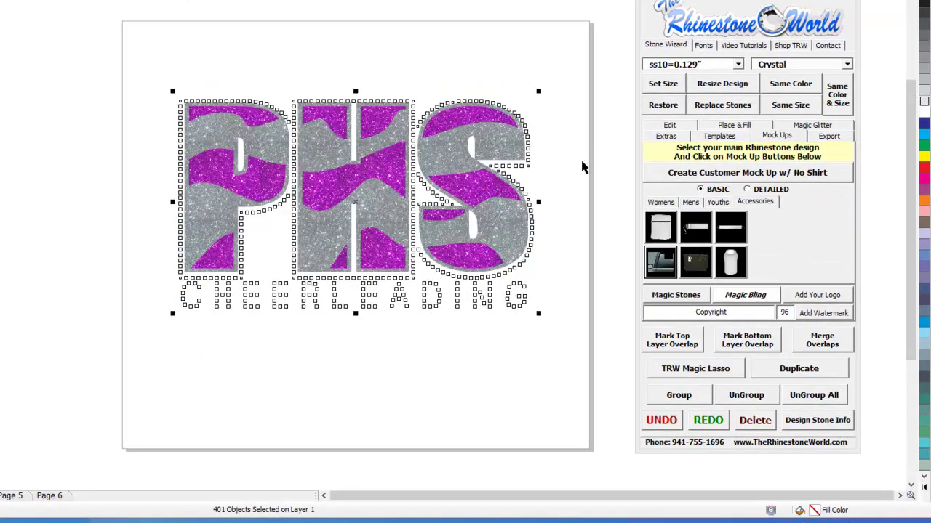
{"action": "left_click", "coordinate": [659, 231]}
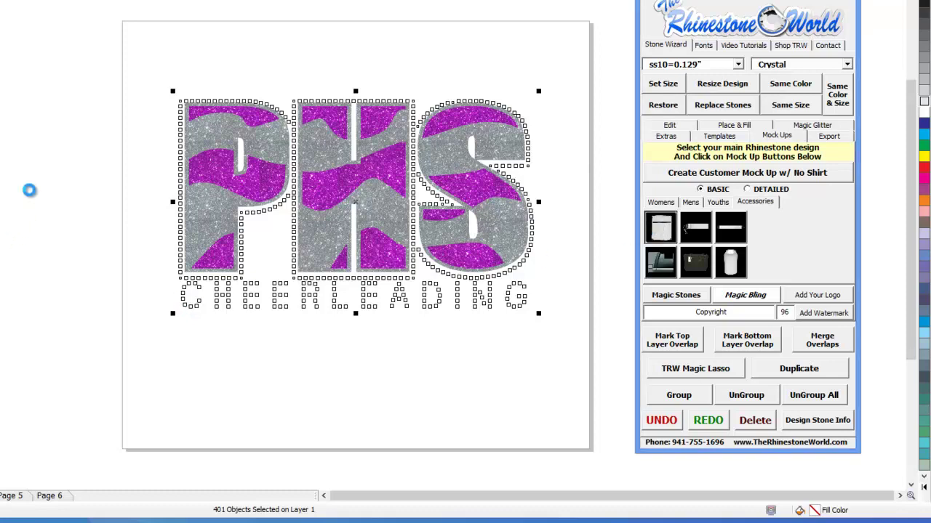
{"action": "left_click", "coordinate": [29, 196]}
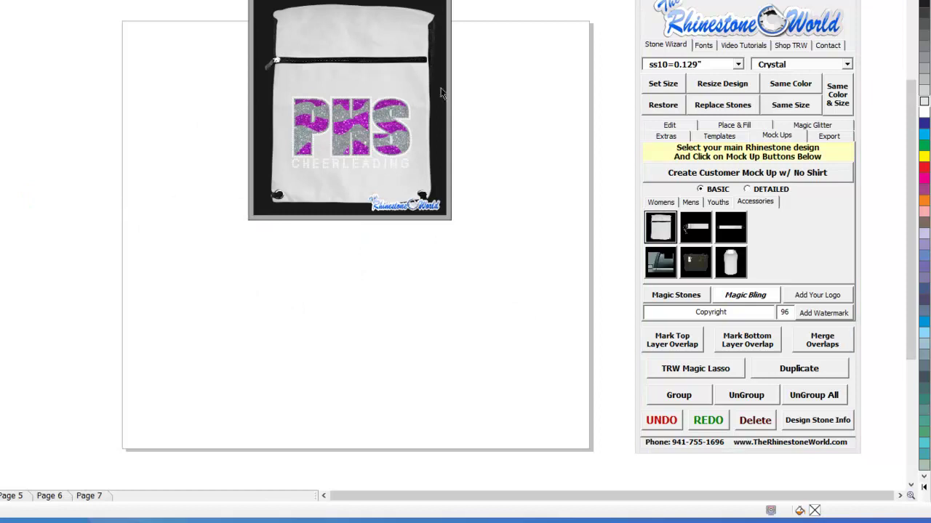
- Preview cyan, orange, brown and blue on the drawstring bag and settle on black
{"action": "left_click", "coordinate": [406, 84], "text": "ctrl"}
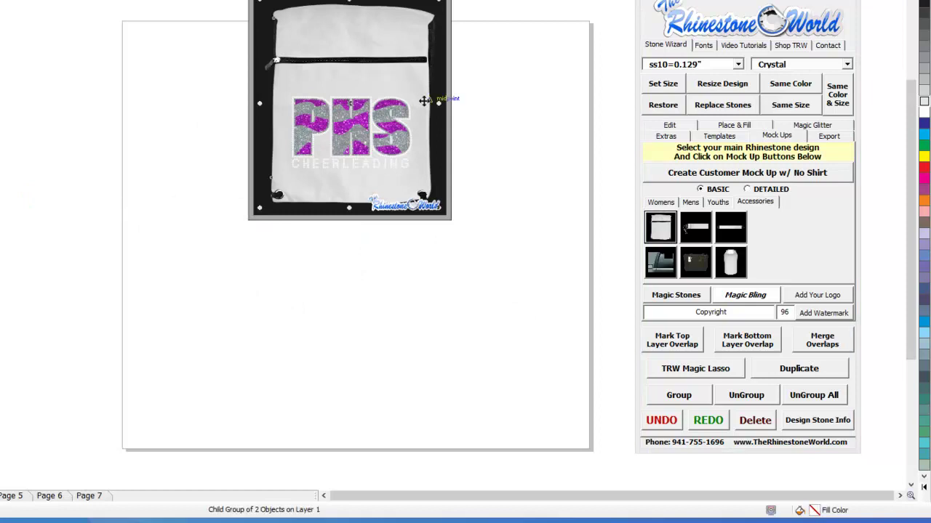
{"action": "left_click", "coordinate": [924, 146]}
{"action": "left_click", "coordinate": [924, 135]}
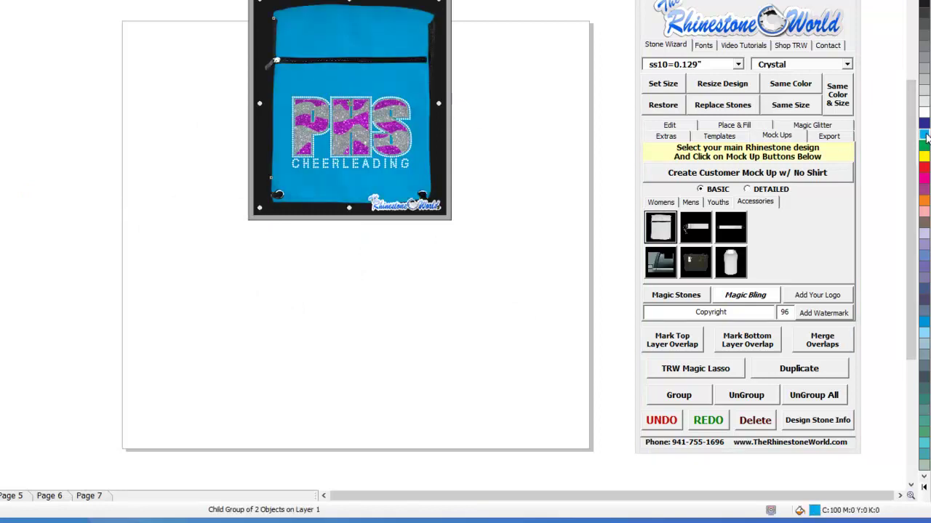
{"action": "left_click", "coordinate": [924, 203]}
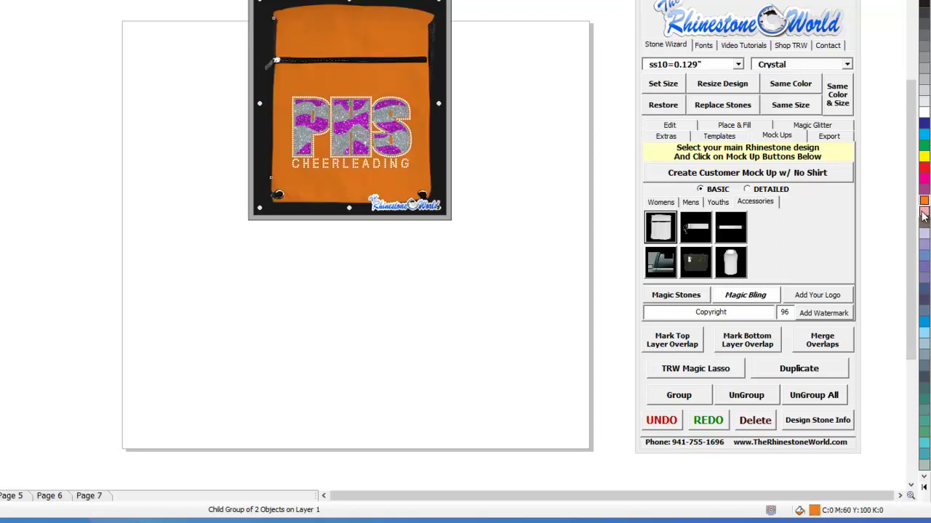
{"action": "left_click", "coordinate": [924, 212]}
{"action": "left_click", "coordinate": [924, 223]}
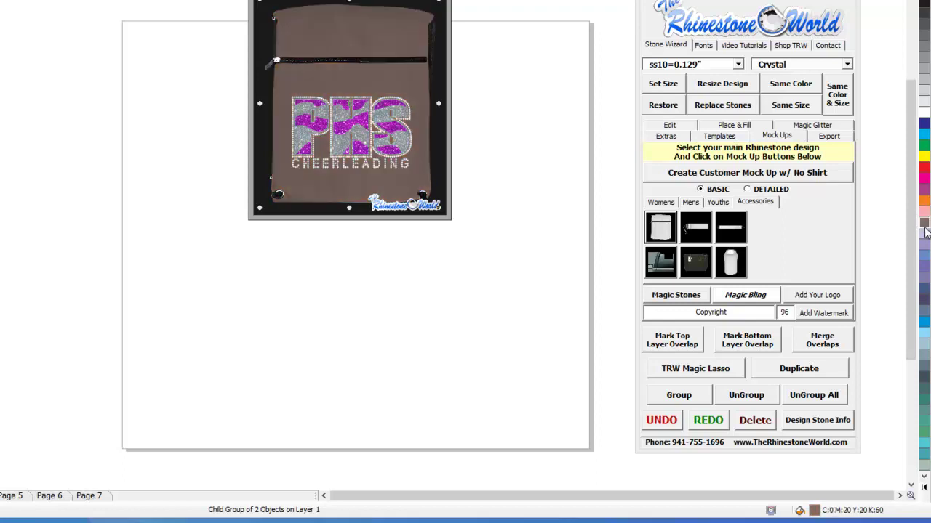
{"action": "left_click", "coordinate": [924, 263]}
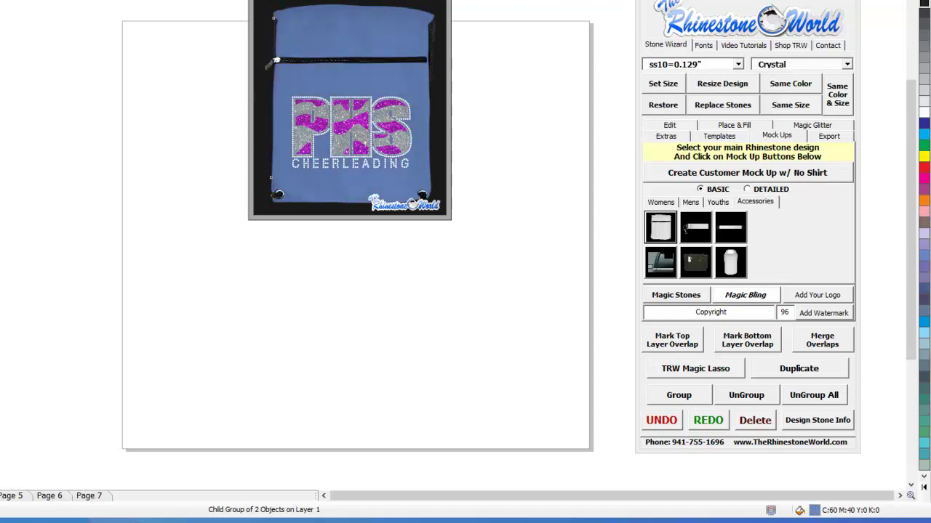
{"action": "left_click", "coordinate": [924, 9]}
{"action": "left_click", "coordinate": [925, 93]}
- Fill the dark background rectangle behind the drawstring bag with purple Magic Glitter
{"action": "left_click", "coordinate": [443, 150], "text": "ctrl"}
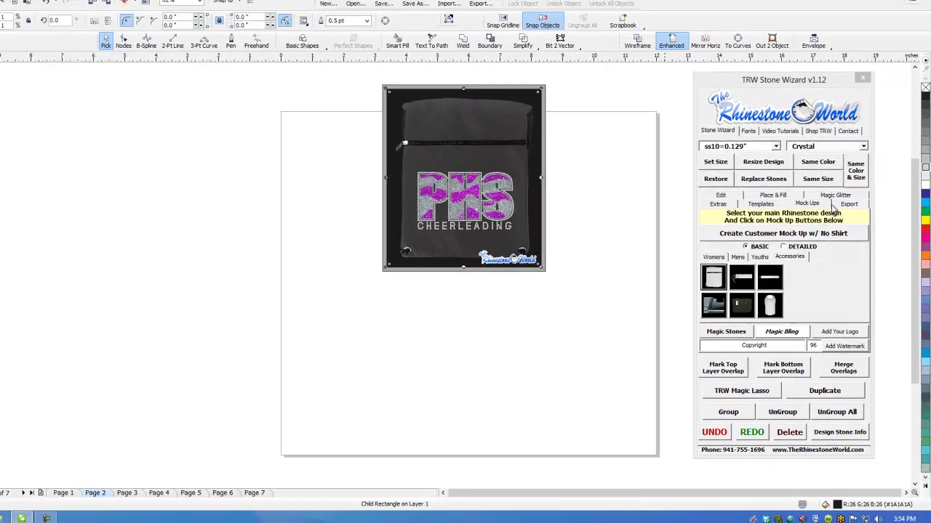
{"action": "left_click", "coordinate": [835, 197]}
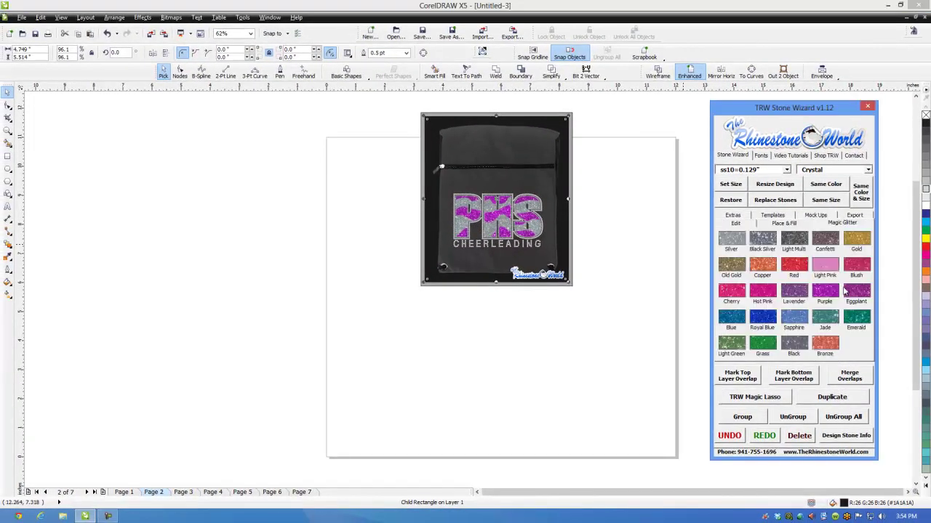
{"action": "left_click", "coordinate": [845, 291]}
{"action": "left_click", "coordinate": [608, 272]}
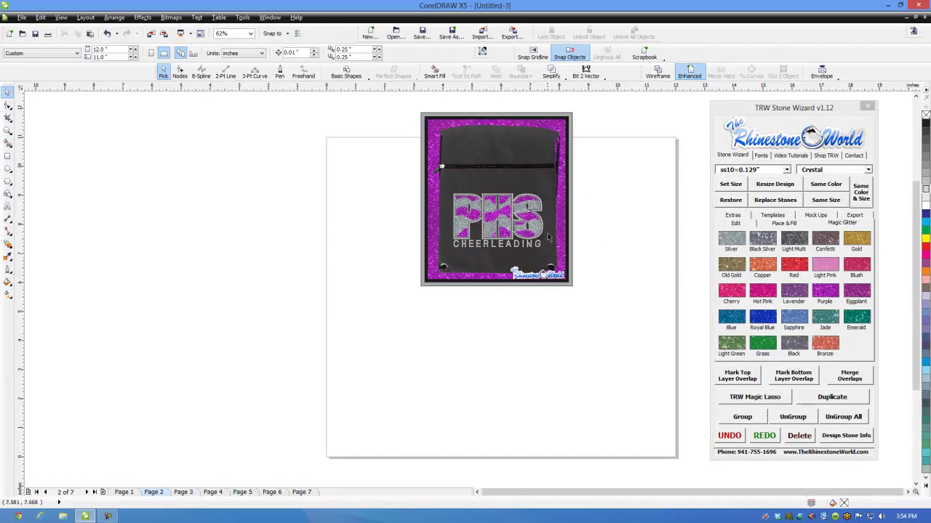
- Move the drawstring bag mock-up down so it sits fully inside page 2
{"action": "scroll", "coordinate": [549, 236], "scroll_direction": "down", "scroll_amount": 2}
{"action": "left_click", "coordinate": [513, 256]}
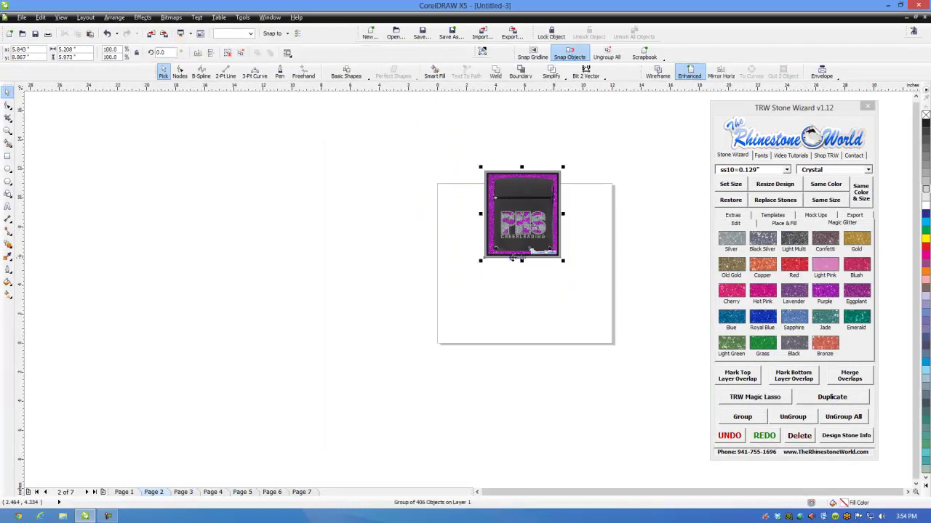
{"action": "left_click_drag", "start_coordinate": [512, 258], "coordinate": [508, 290]}
{"action": "left_click", "coordinate": [592, 262]}
{"action": "scroll", "coordinate": [534, 235], "scroll_direction": "up", "scroll_amount": 2}
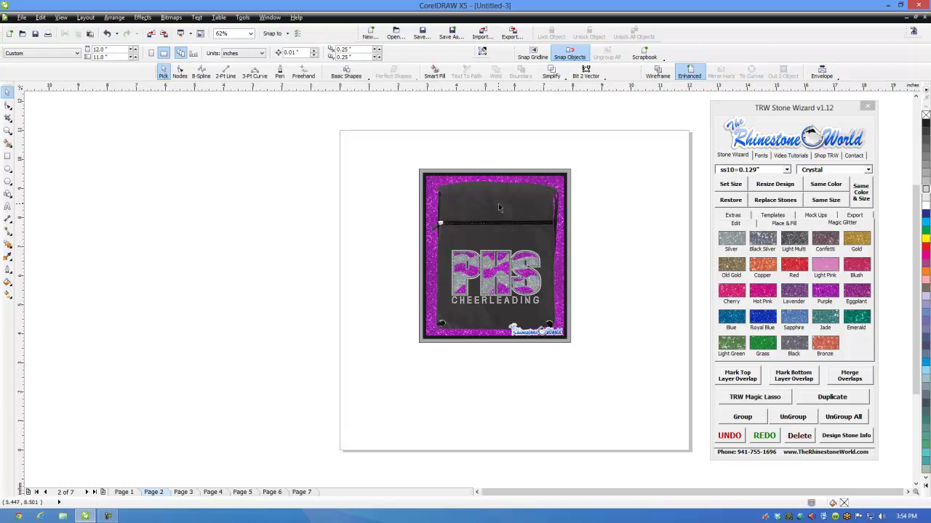
- Examine the bag mock-up up close, and review the car window mock-up on page 3 and the tank top mock-up on page 4
{"action": "scroll", "coordinate": [498, 208], "scroll_direction": "up", "scroll_amount": 2}
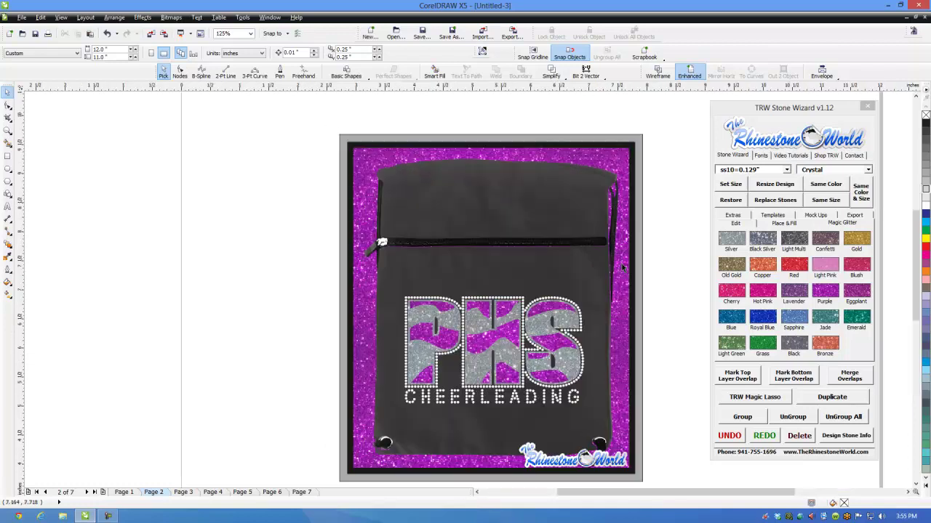
{"action": "scroll", "coordinate": [609, 259], "scroll_direction": "down", "scroll_amount": 2}
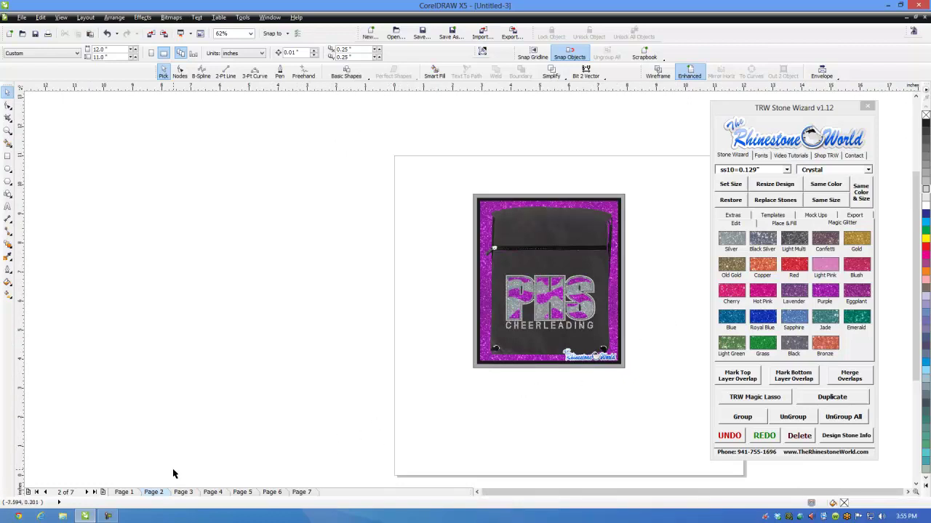
{"action": "left_click", "coordinate": [184, 494]}
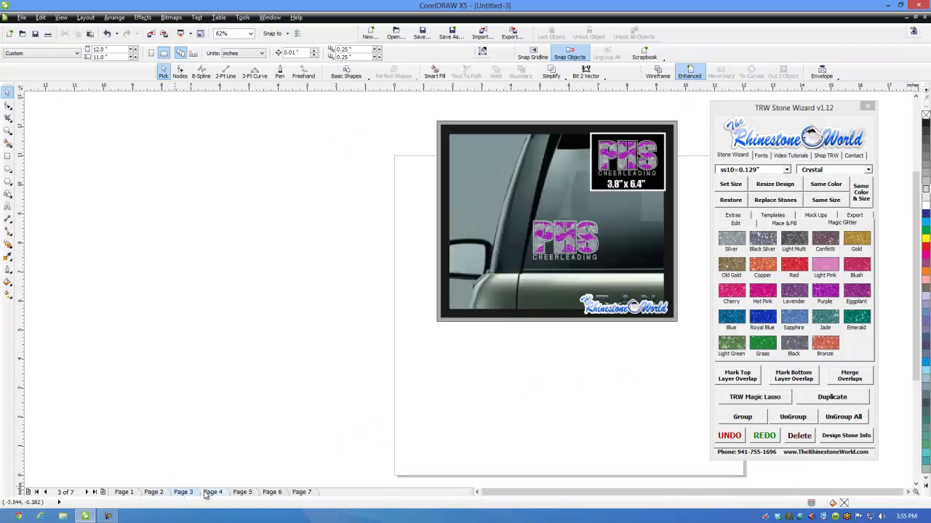
{"action": "left_click", "coordinate": [211, 494]}
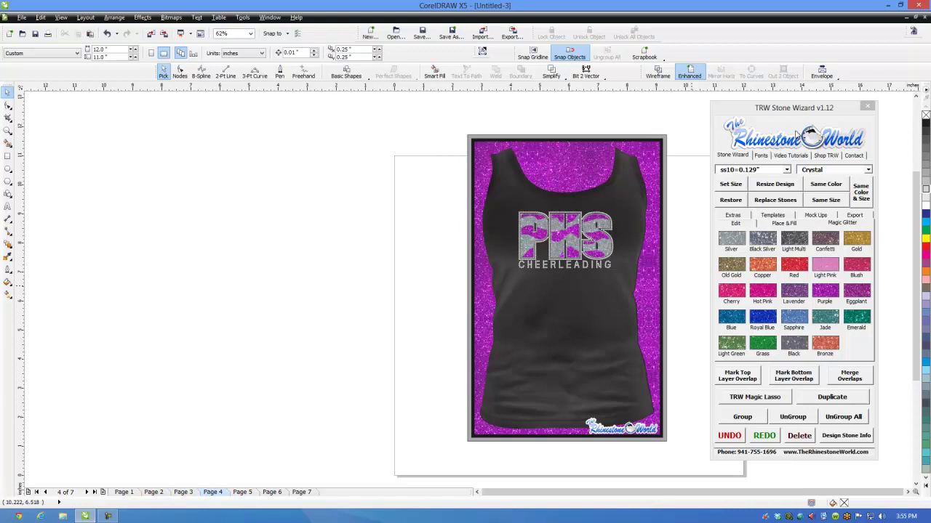